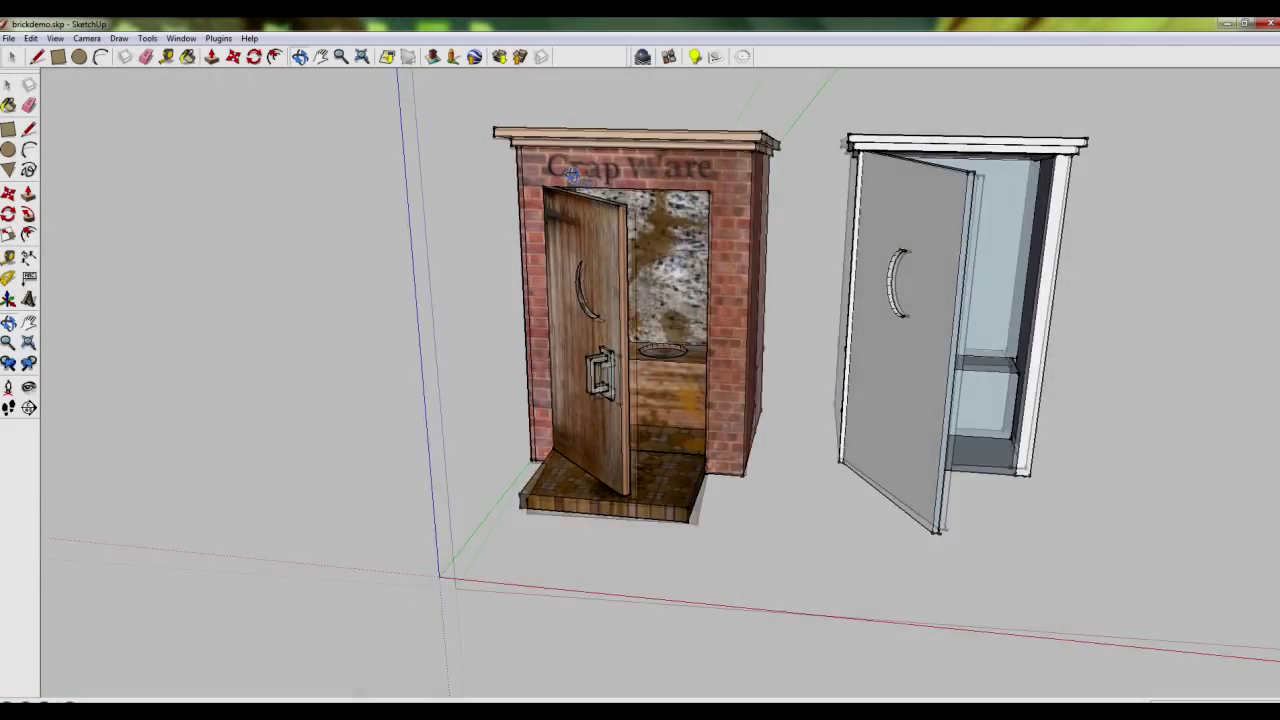
Open the front material of the textured outhouse's wooden door face for editing from its entity information
{"action": "middle_click_drag", "start_coordinate": [571, 173], "coordinate": [655, 187]}
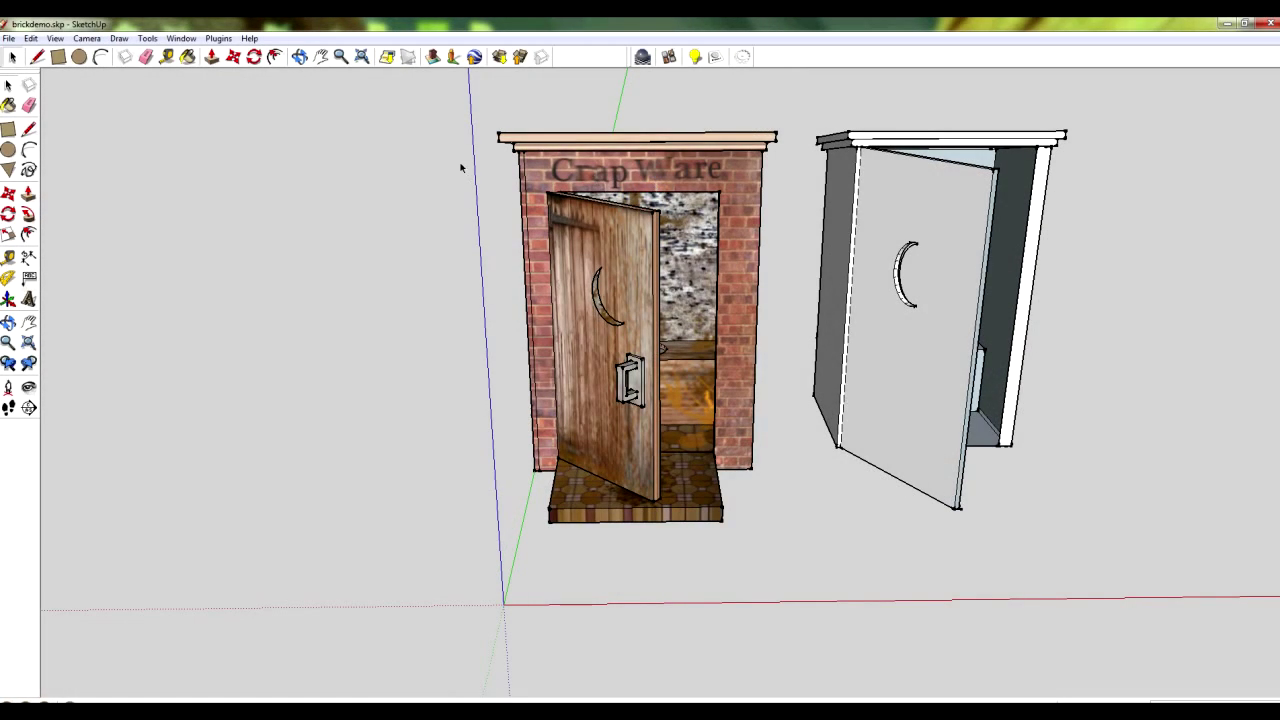
{"action": "left_click", "coordinate": [587, 174]}
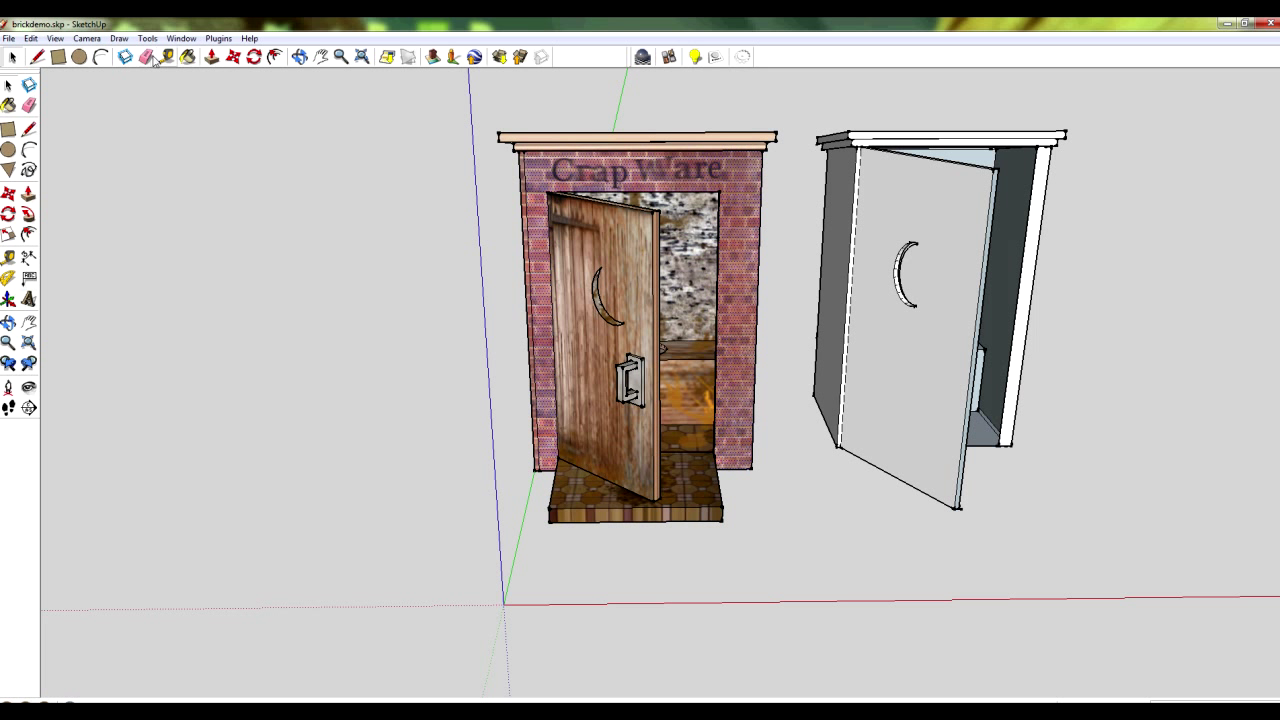
{"action": "left_click", "coordinate": [181, 38]}
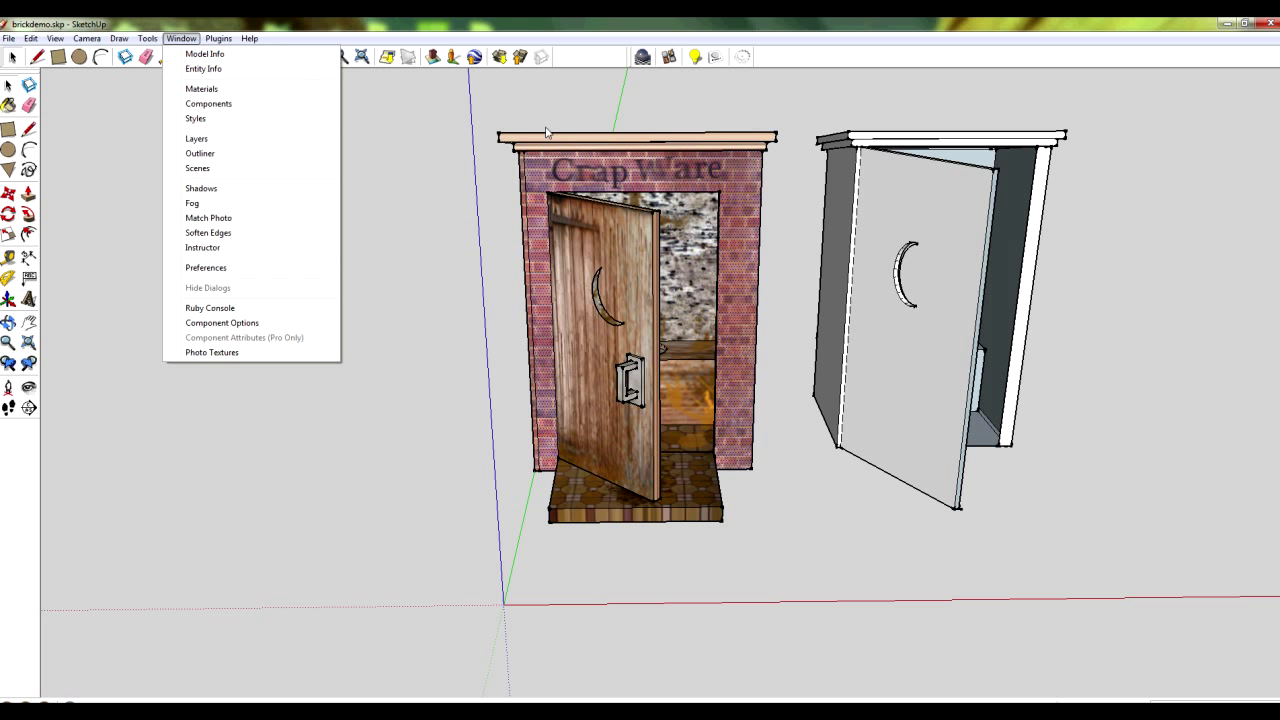
{"action": "left_click", "coordinate": [590, 166]}
{"action": "right_click", "coordinate": [611, 260]}
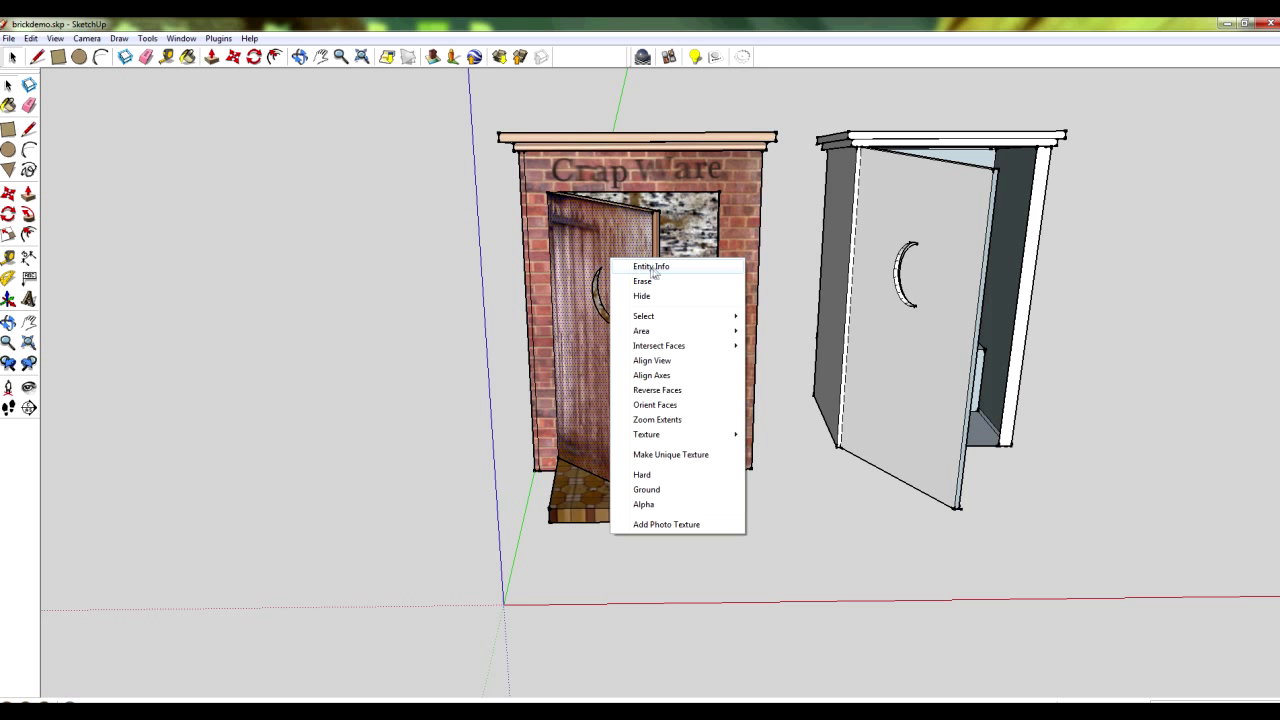
{"action": "left_click", "coordinate": [652, 267]}
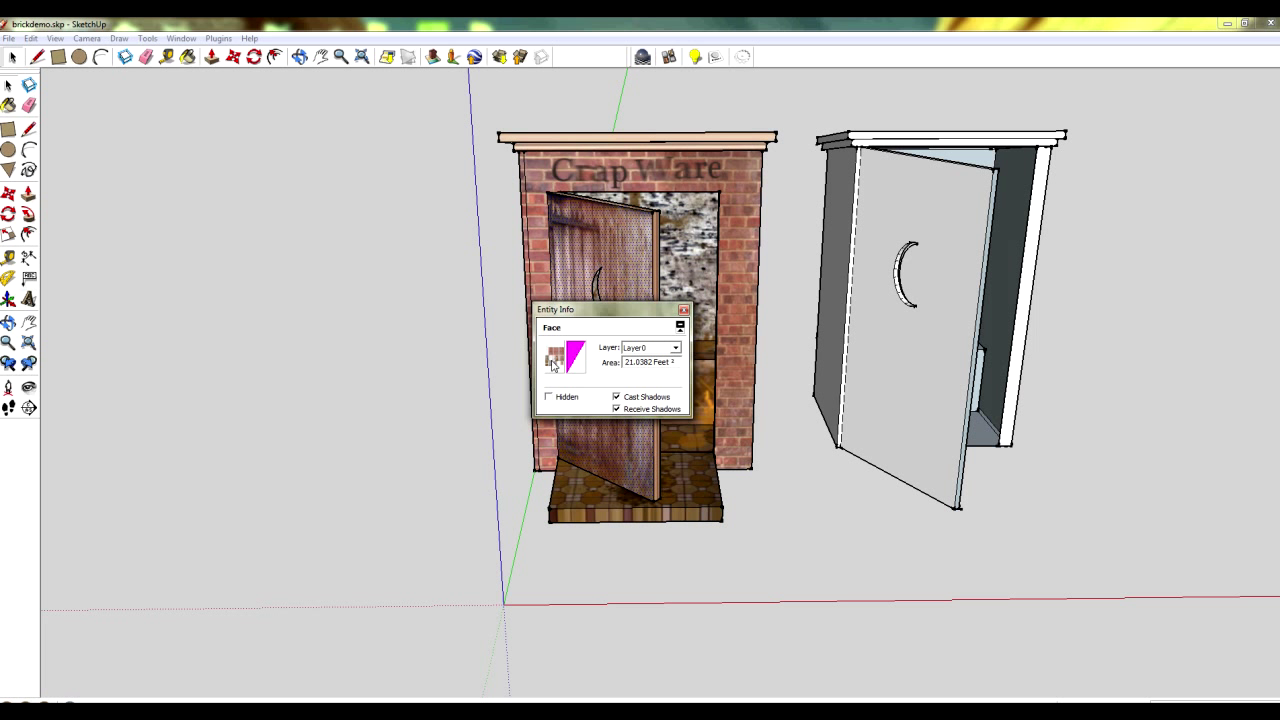
{"action": "left_click", "coordinate": [552, 362]}
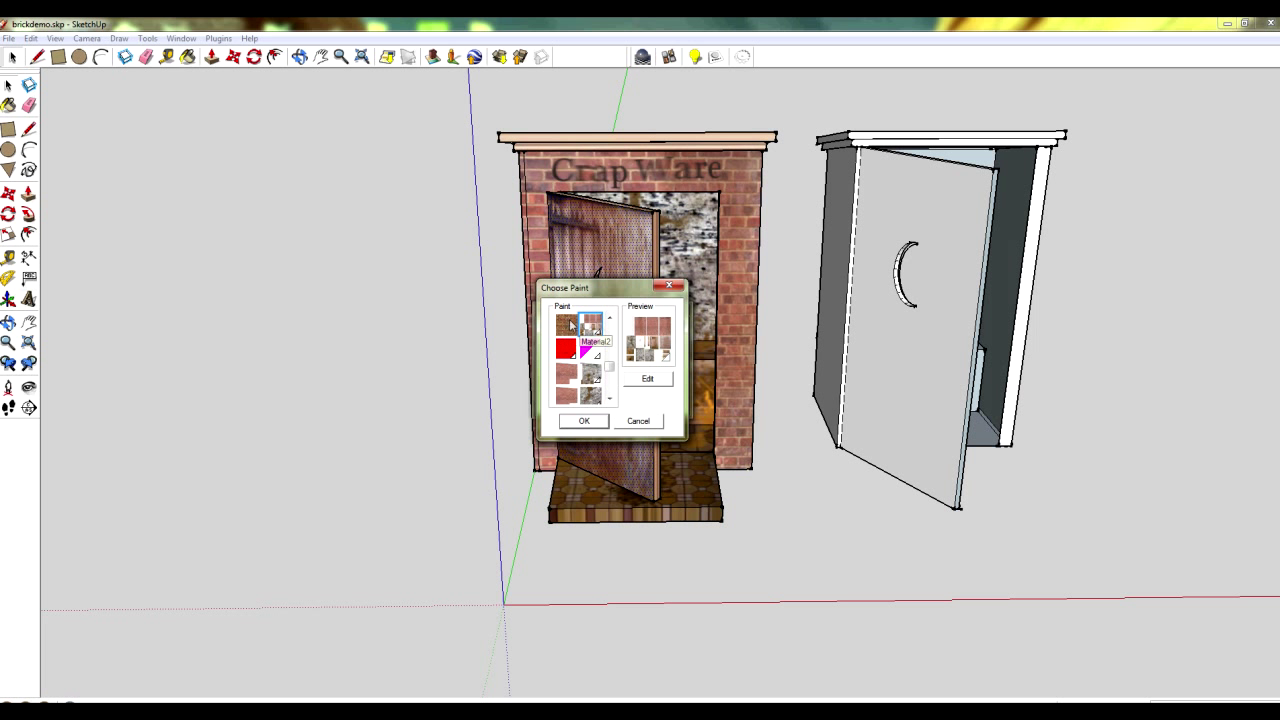
{"action": "left_click", "coordinate": [660, 382]}
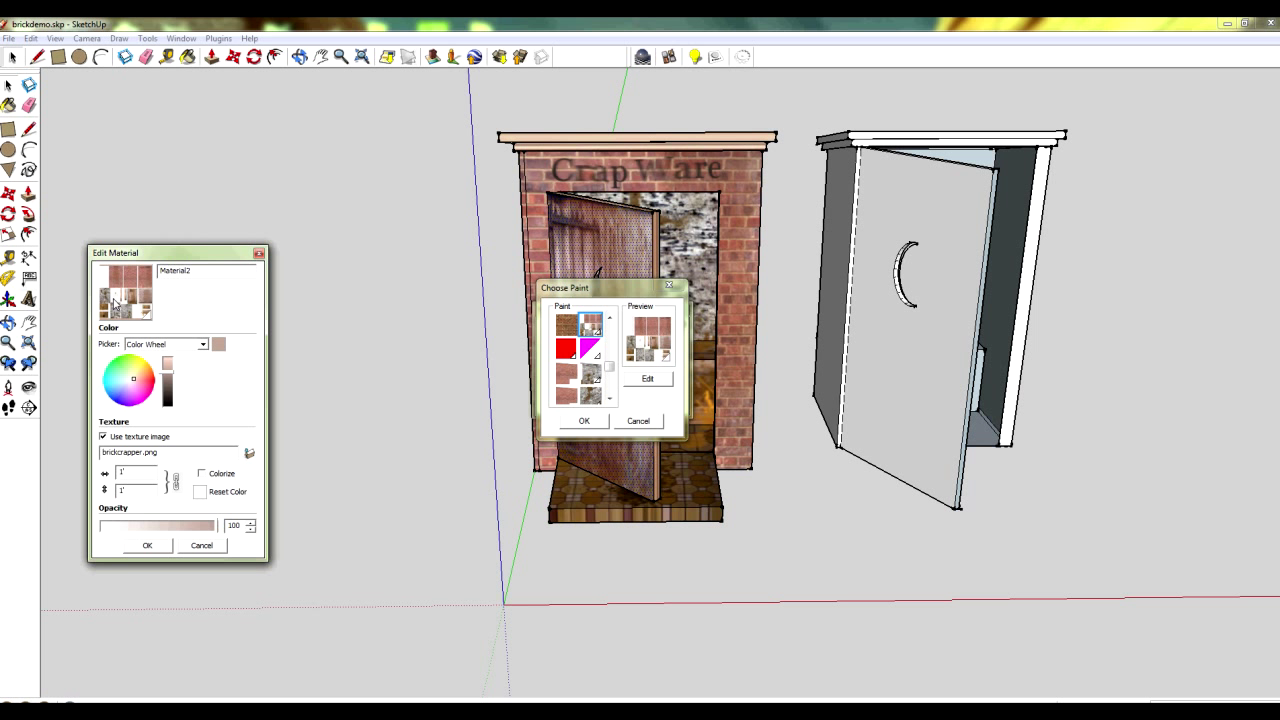
{"action": "left_click", "coordinate": [103, 437]}
{"action": "left_click", "coordinate": [102, 438]}
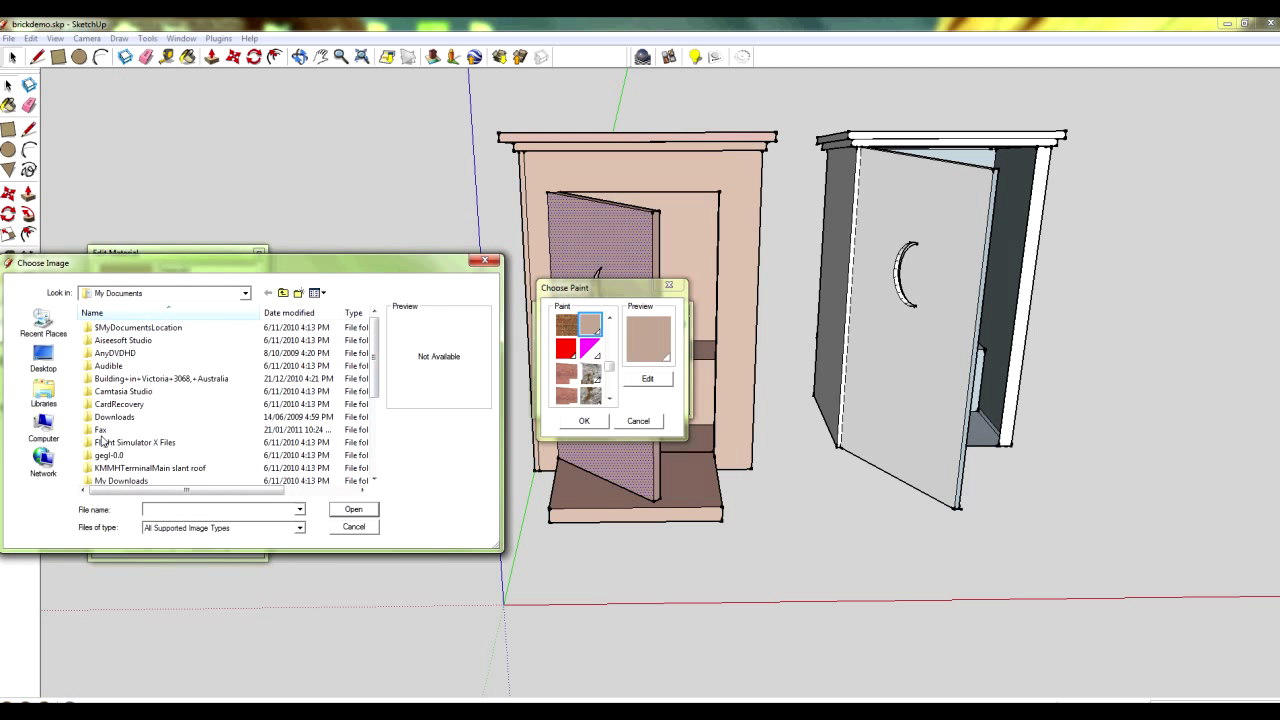
{"action": "left_click", "coordinate": [352, 528]}
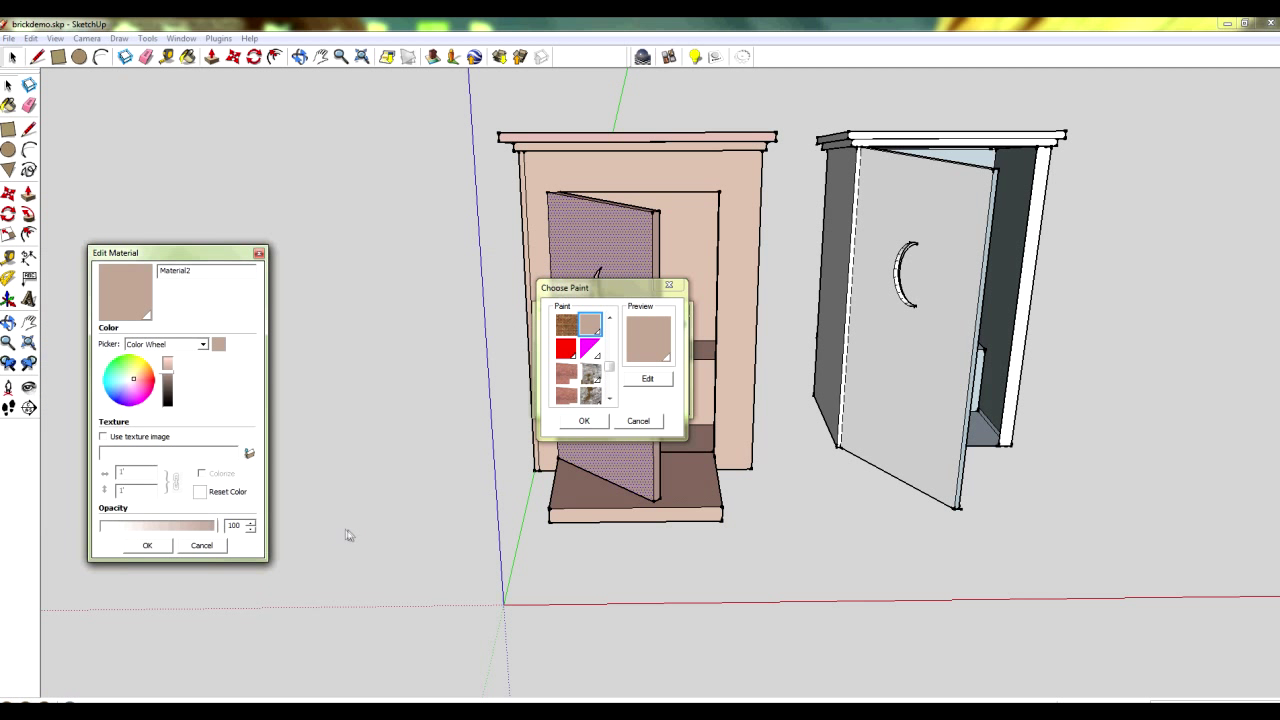
{"action": "left_click", "coordinate": [204, 546]}
Reload brickcrapper.png as the texture image of the door face's material, Material2, and apply the material
{"action": "left_click", "coordinate": [646, 381]}
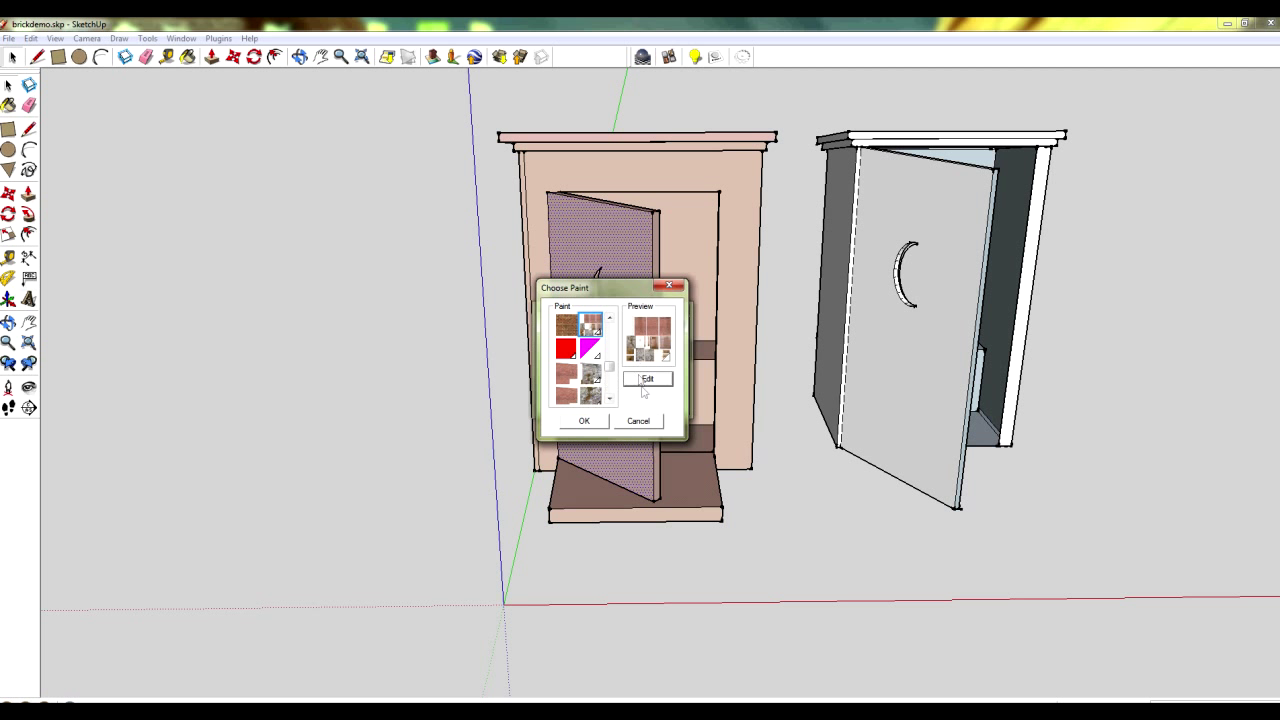
{"action": "left_click", "coordinate": [646, 386]}
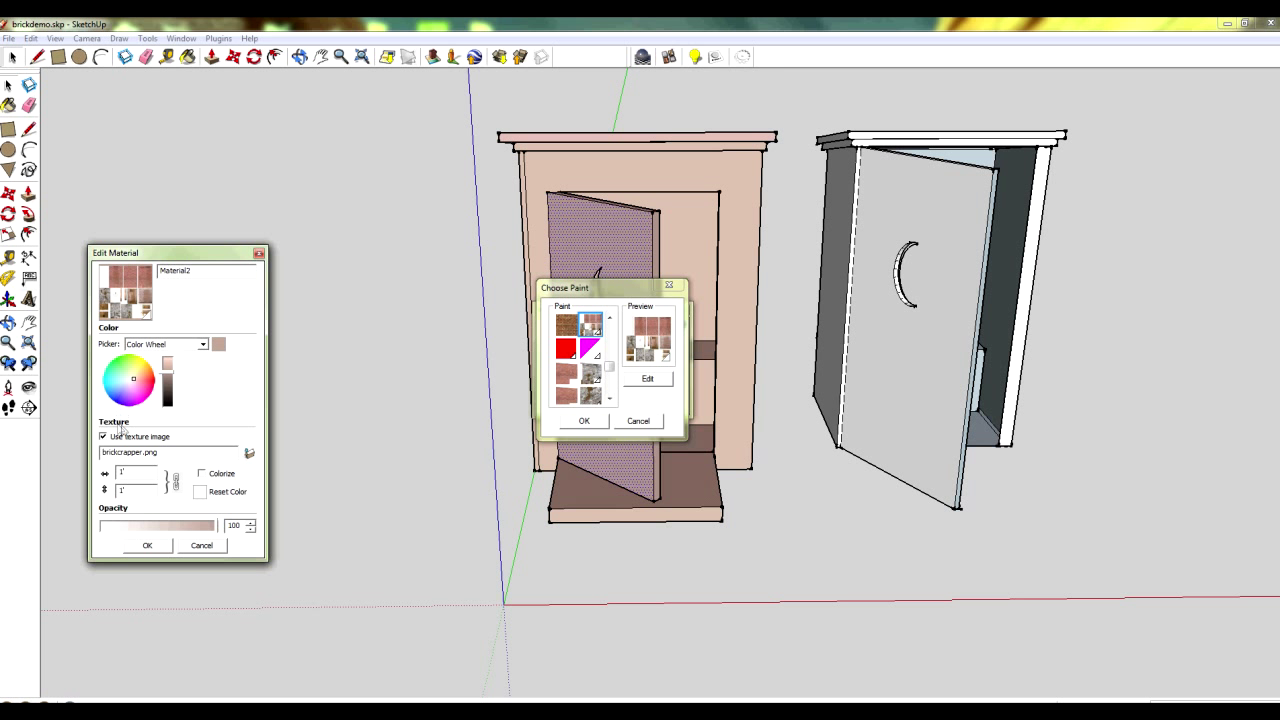
{"action": "left_click", "coordinate": [249, 455]}
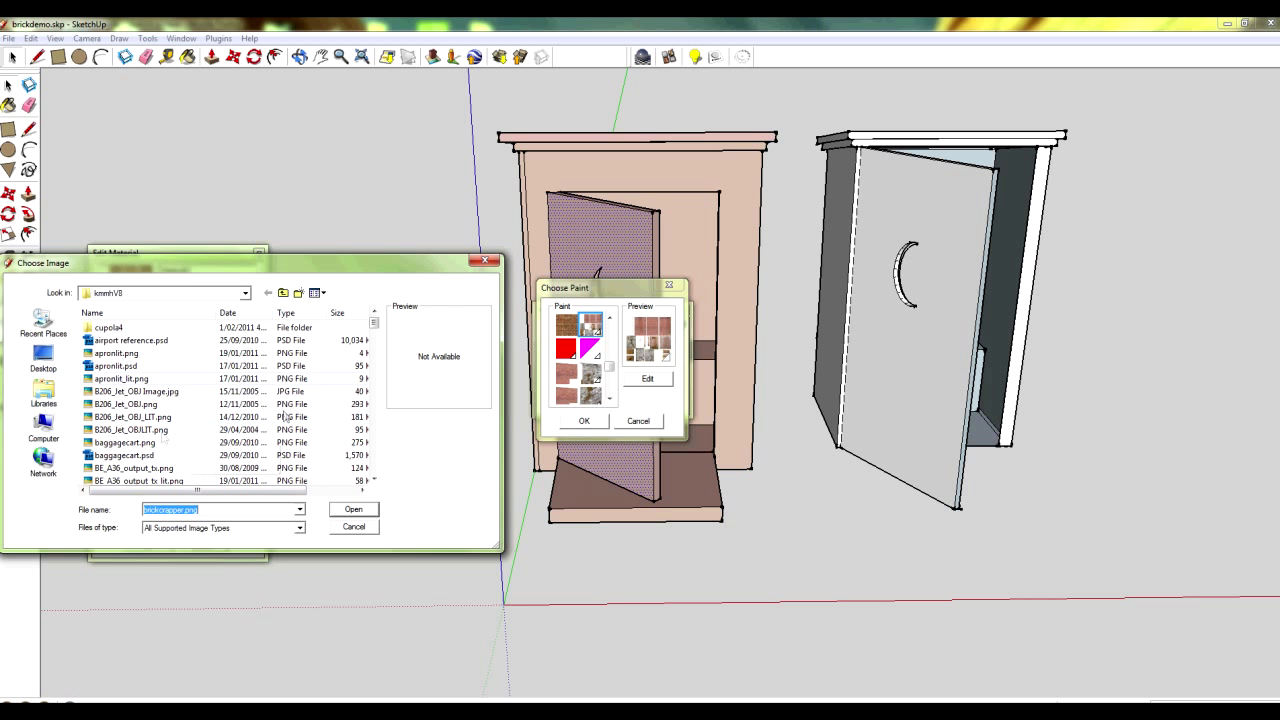
{"action": "left_click", "coordinate": [199, 417]}
{"action": "scroll", "coordinate": [190, 420], "scroll_direction": "down", "scroll_amount": 4}
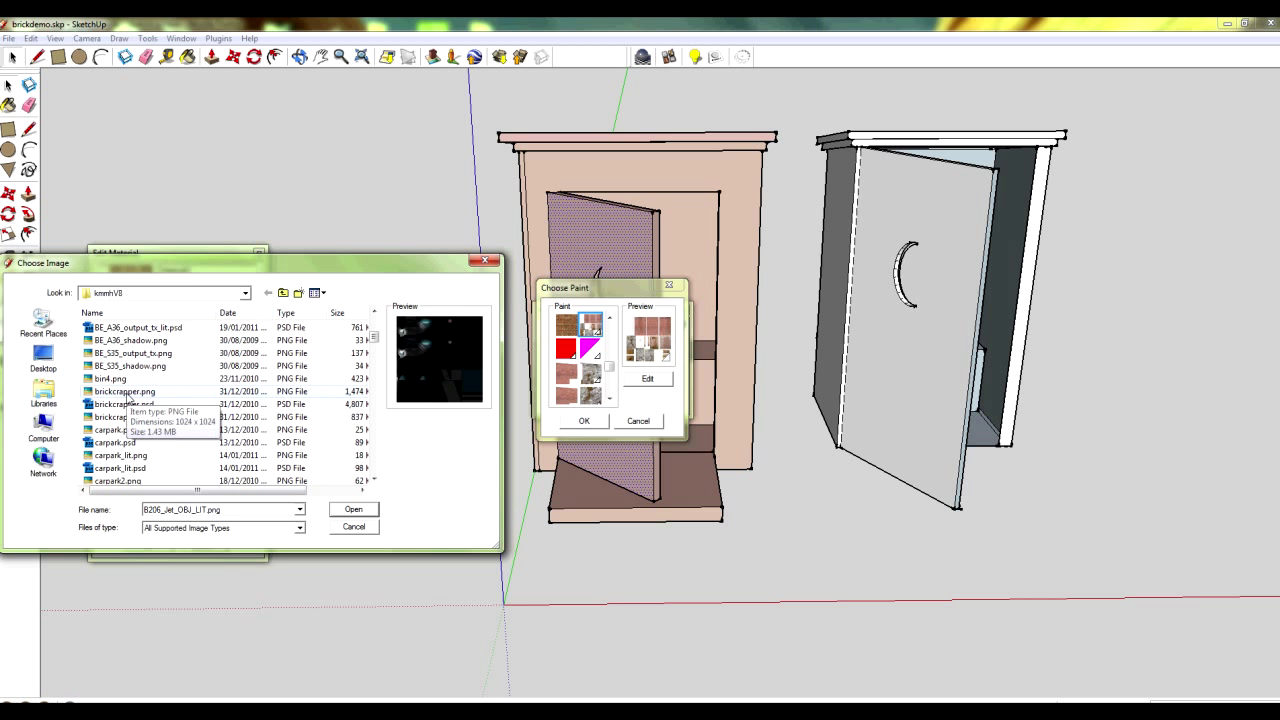
{"action": "left_click", "coordinate": [128, 392]}
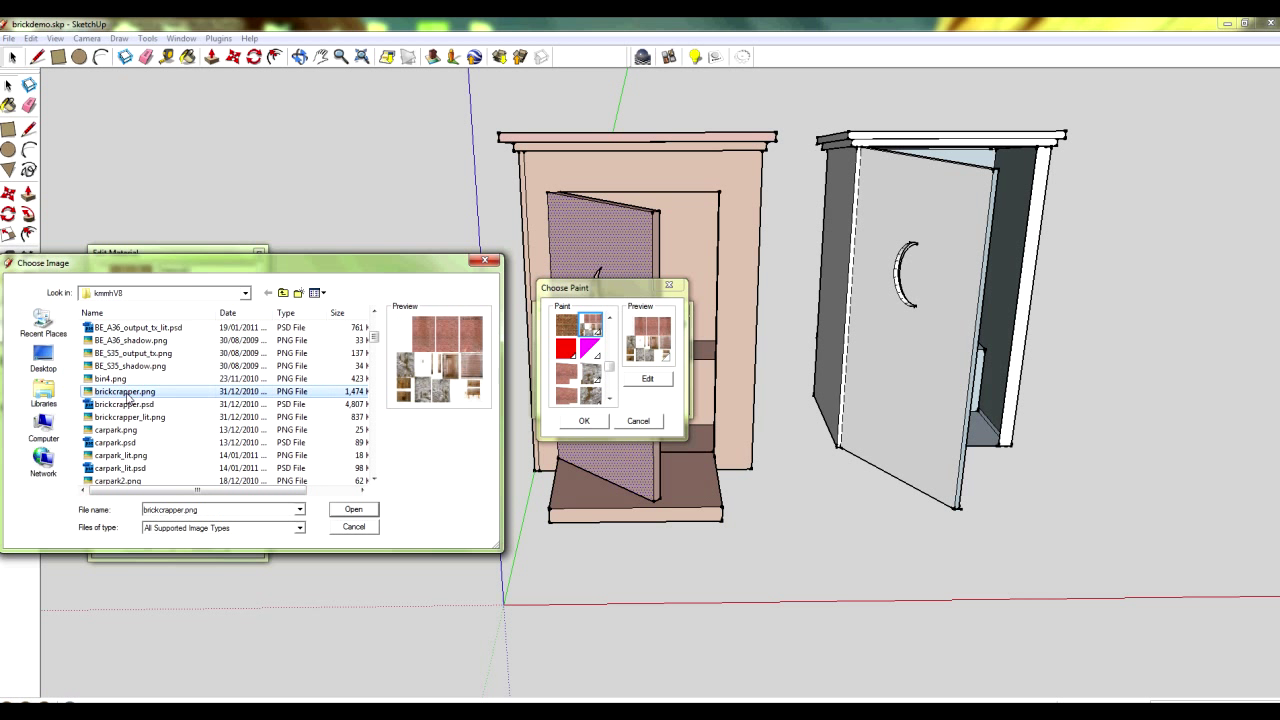
{"action": "left_click", "coordinate": [350, 511]}
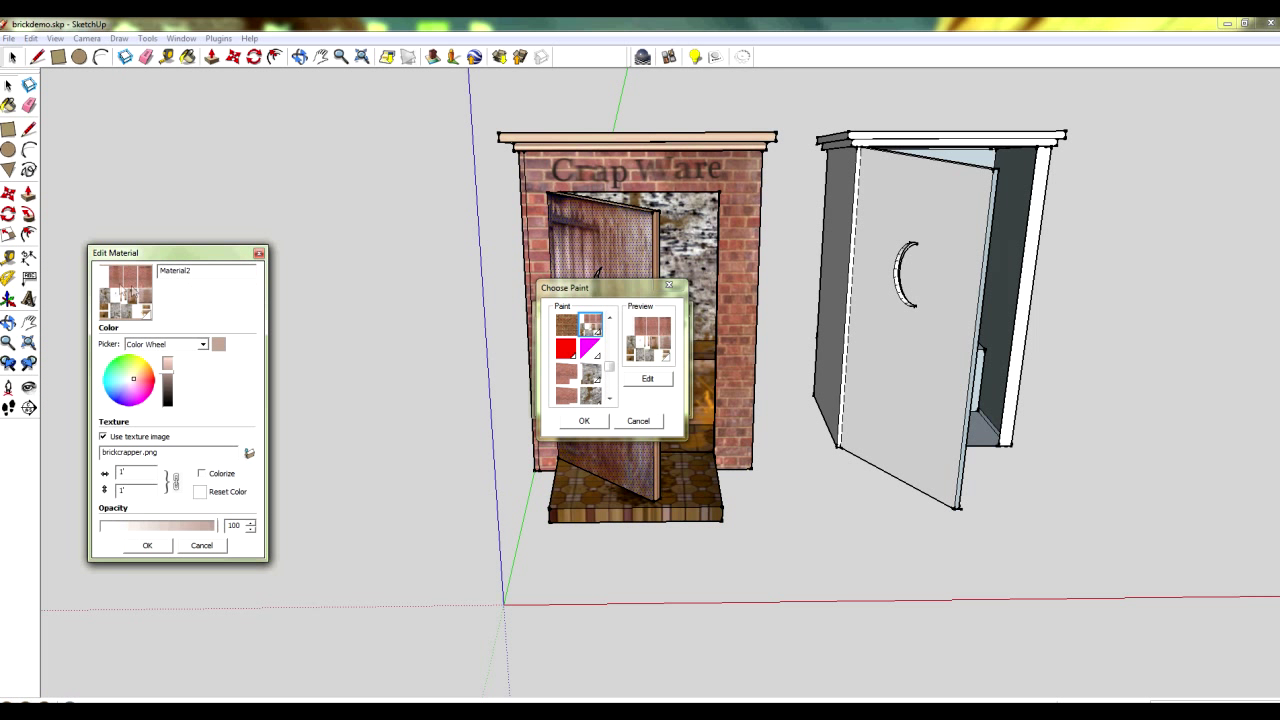
{"action": "left_click", "coordinate": [147, 546]}
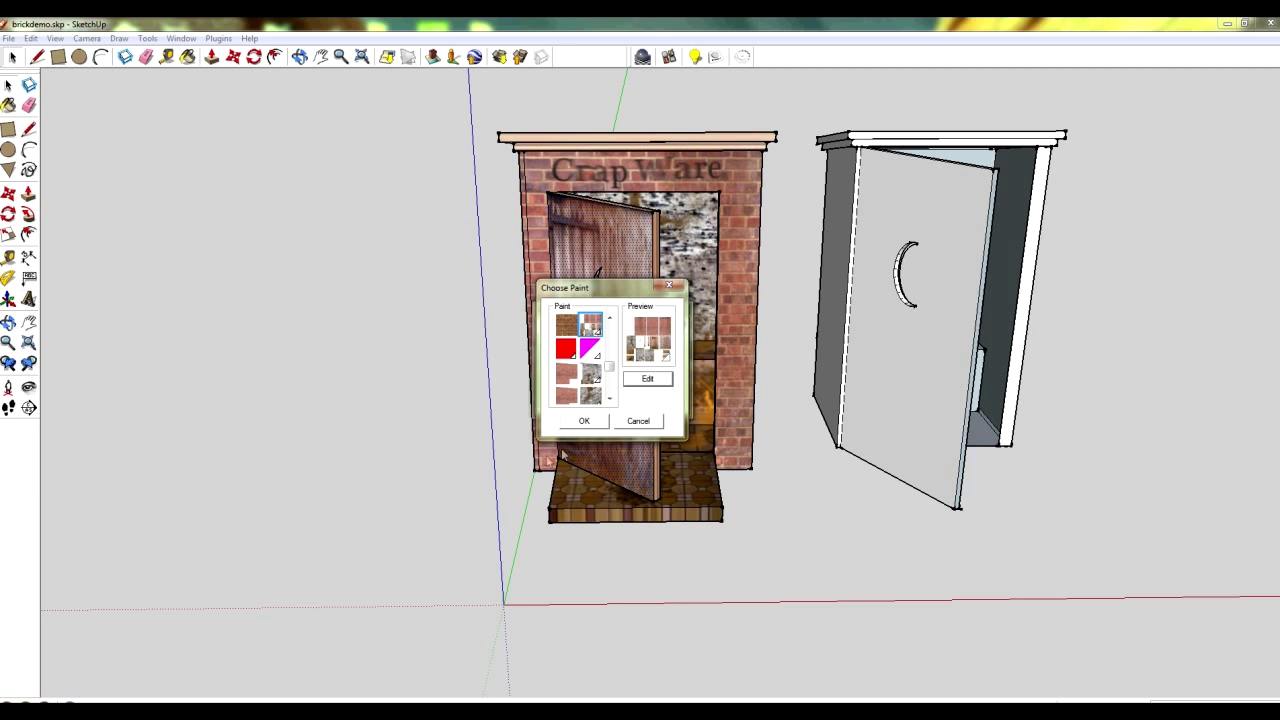
{"action": "left_click", "coordinate": [584, 421]}
Replace the texture image of the door face's Material2 with the night texture brickcrapper_lit.png
{"action": "middle_click_drag", "start_coordinate": [435, 438], "coordinate": [333, 396]}
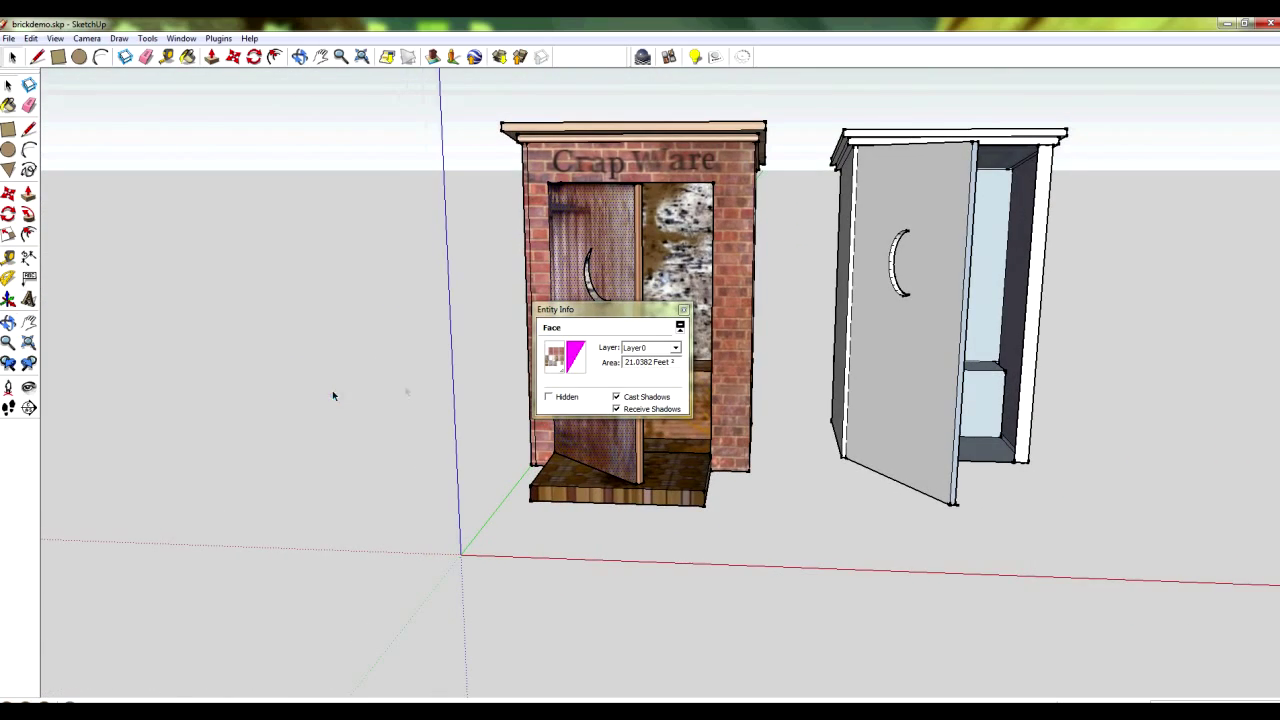
{"action": "left_click", "coordinate": [552, 366]}
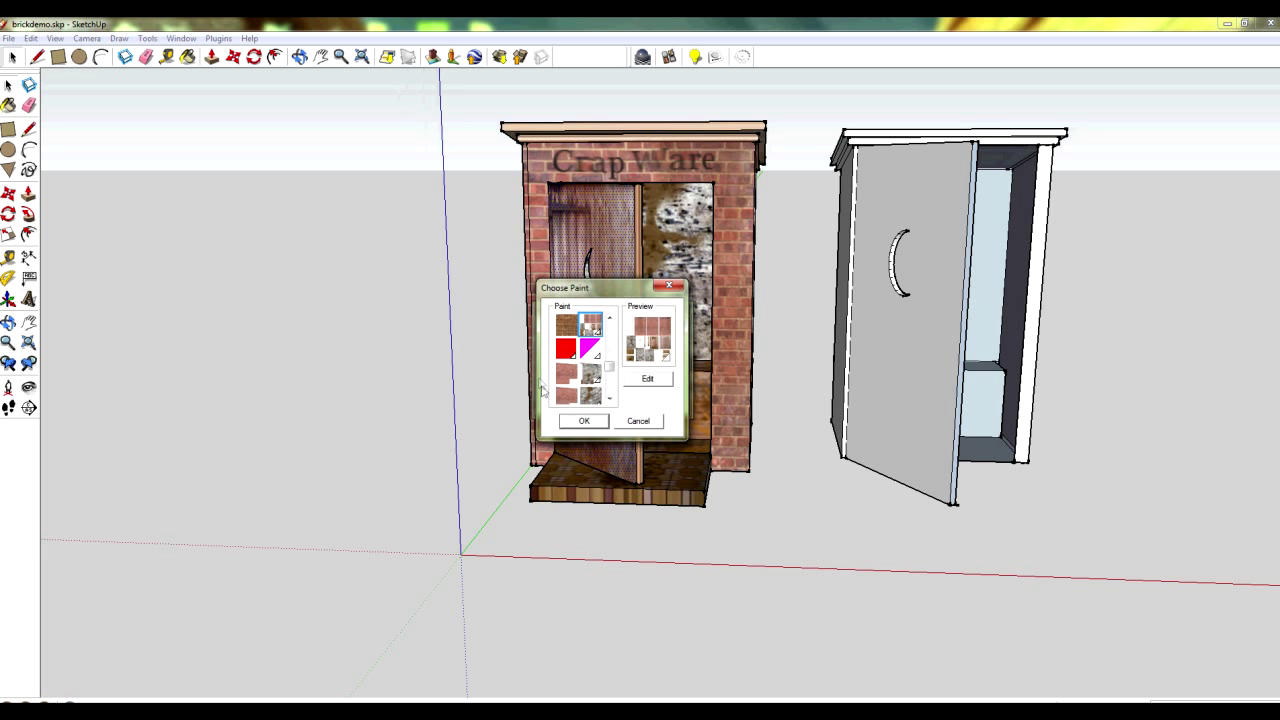
{"action": "left_click", "coordinate": [652, 382]}
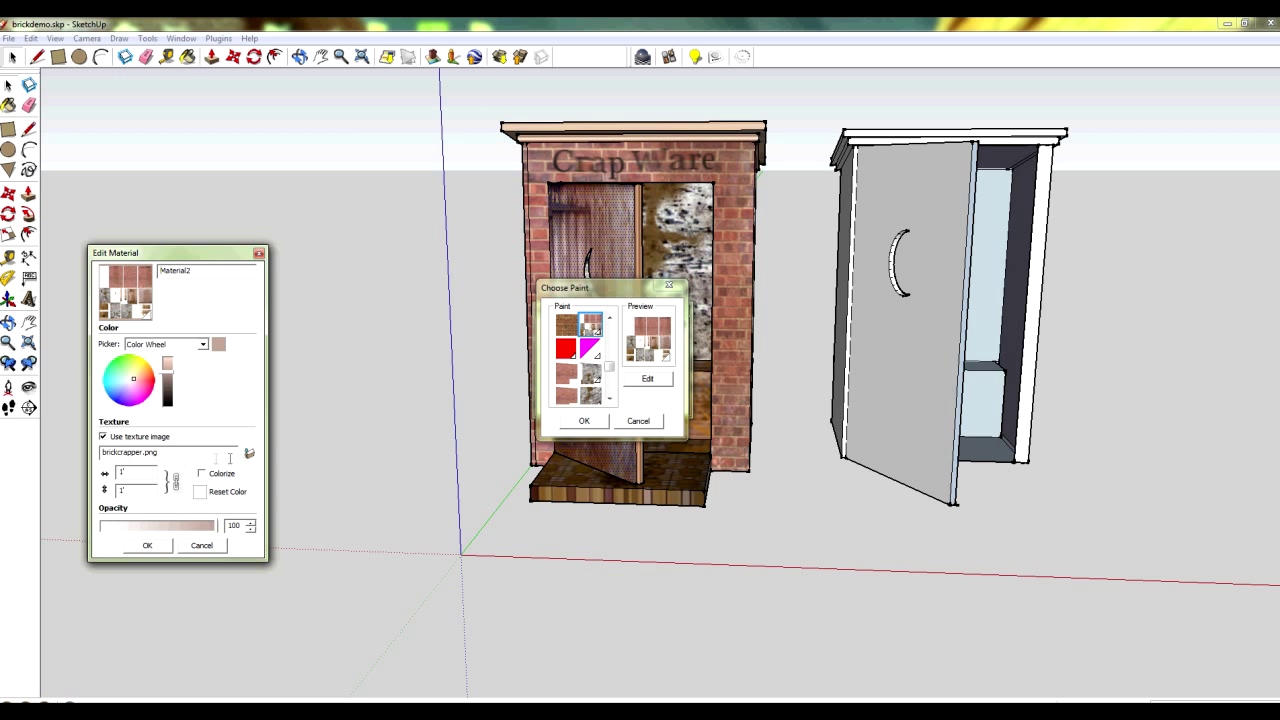
{"action": "left_click", "coordinate": [249, 455]}
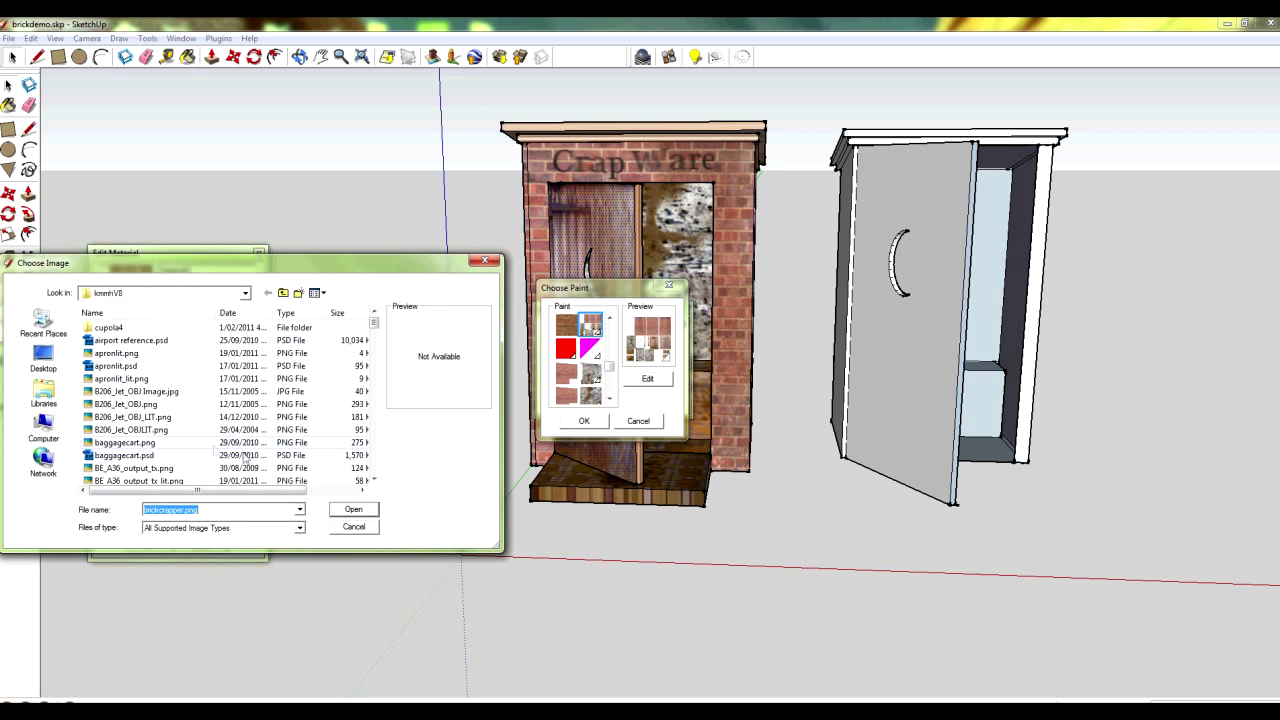
{"action": "left_click", "coordinate": [134, 468]}
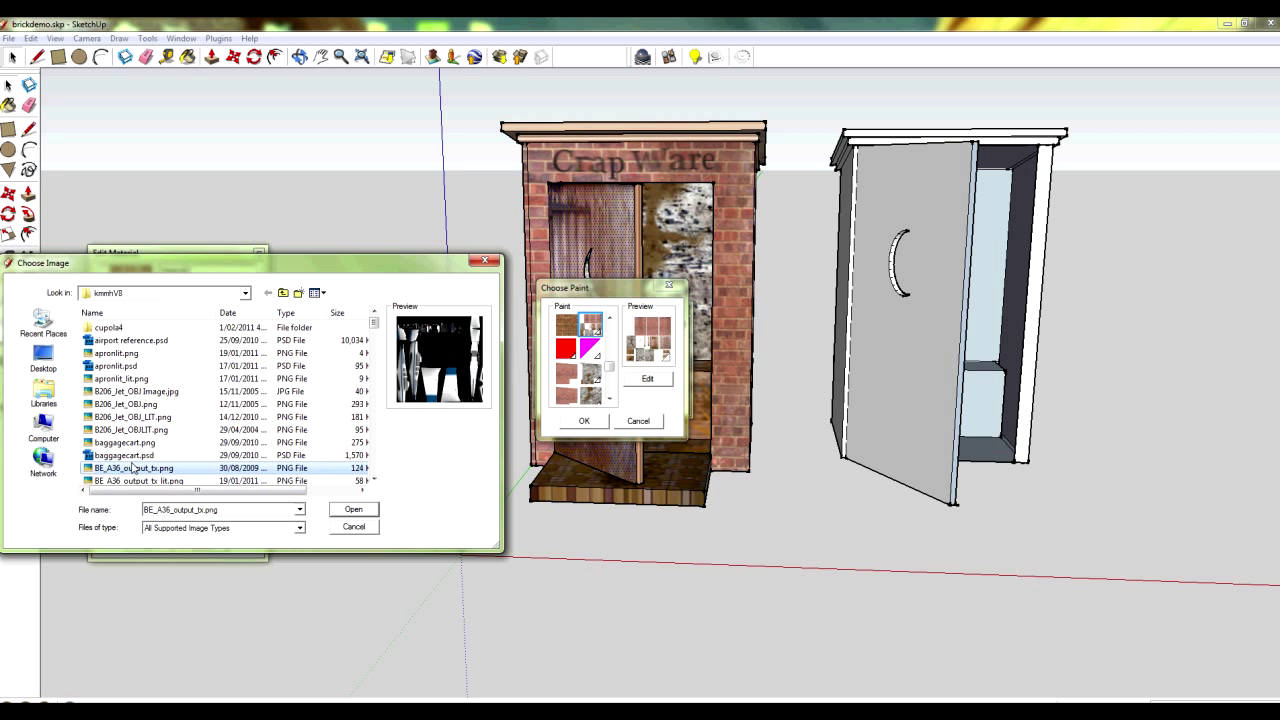
{"action": "scroll", "coordinate": [134, 468], "scroll_direction": "down", "scroll_amount": 5}
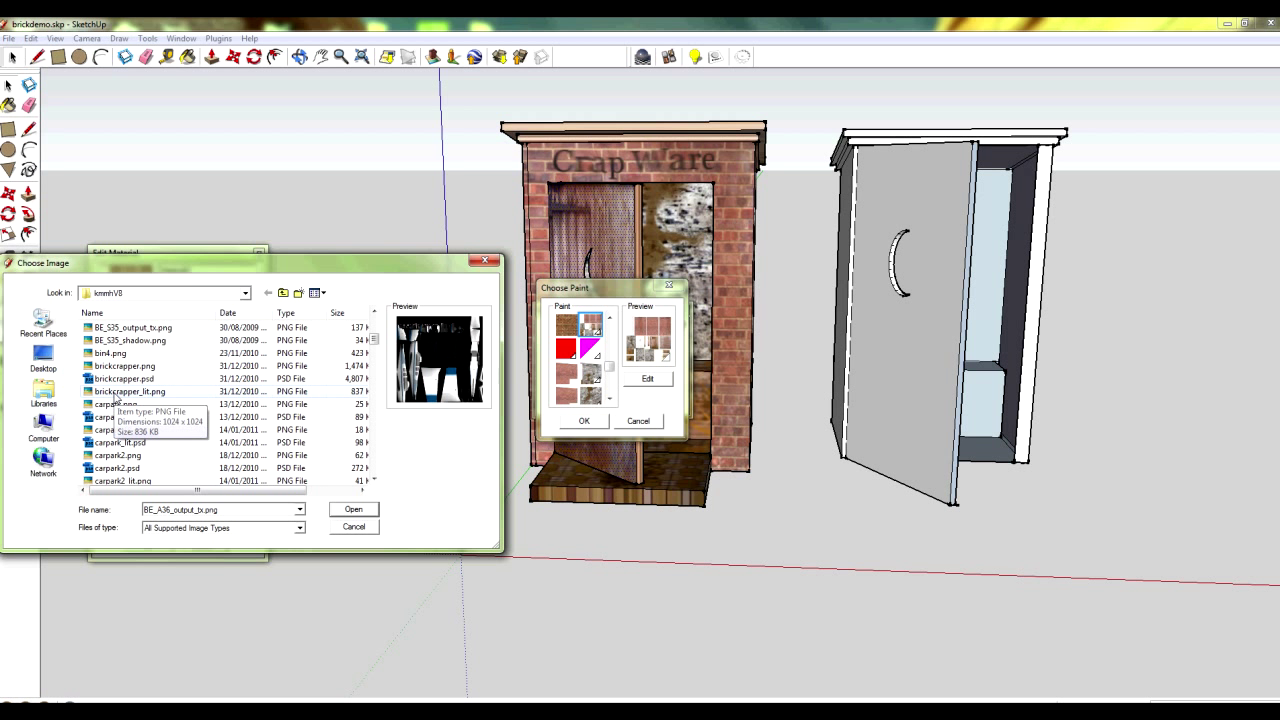
{"action": "left_click", "coordinate": [112, 393]}
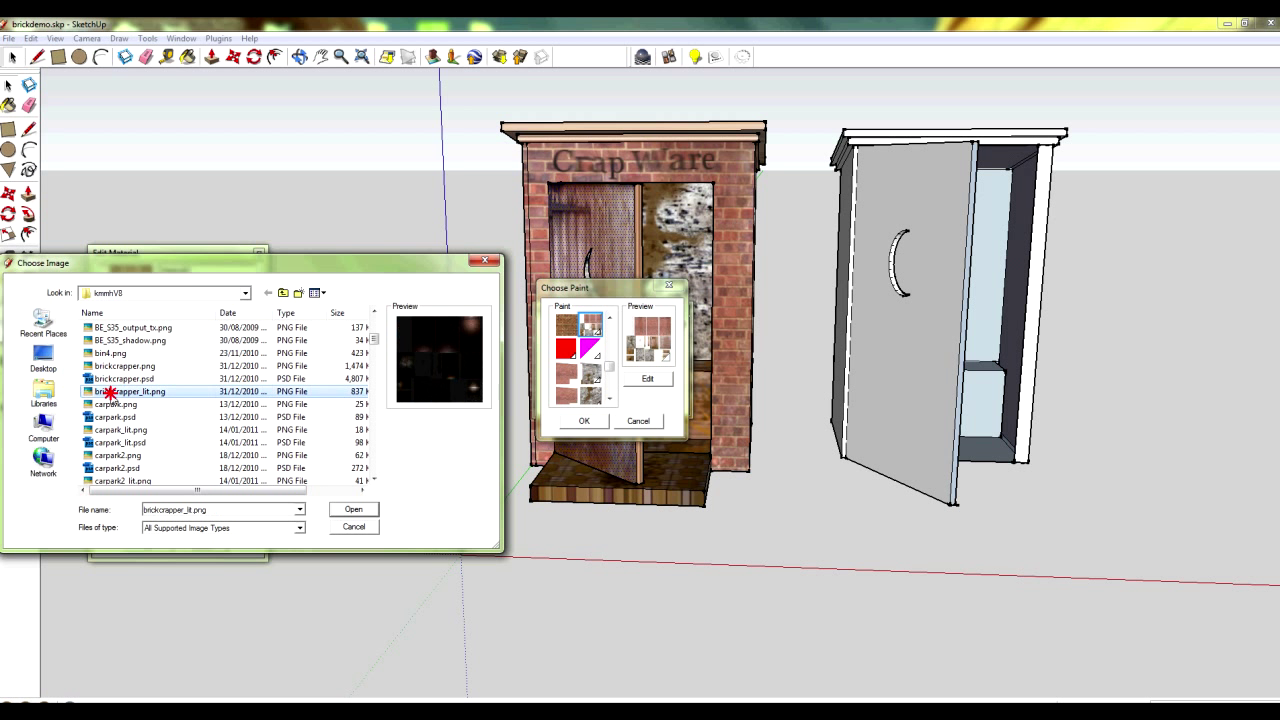
{"action": "left_click", "coordinate": [352, 511]}
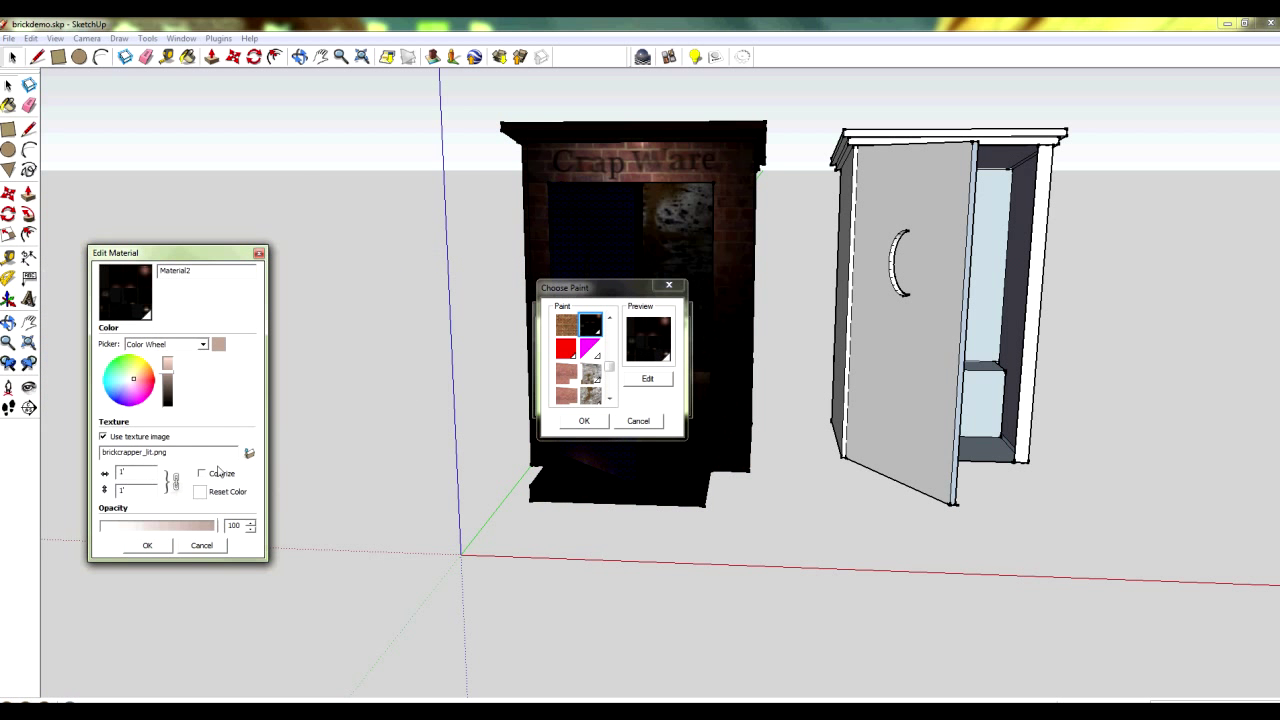
{"action": "left_click", "coordinate": [147, 545]}
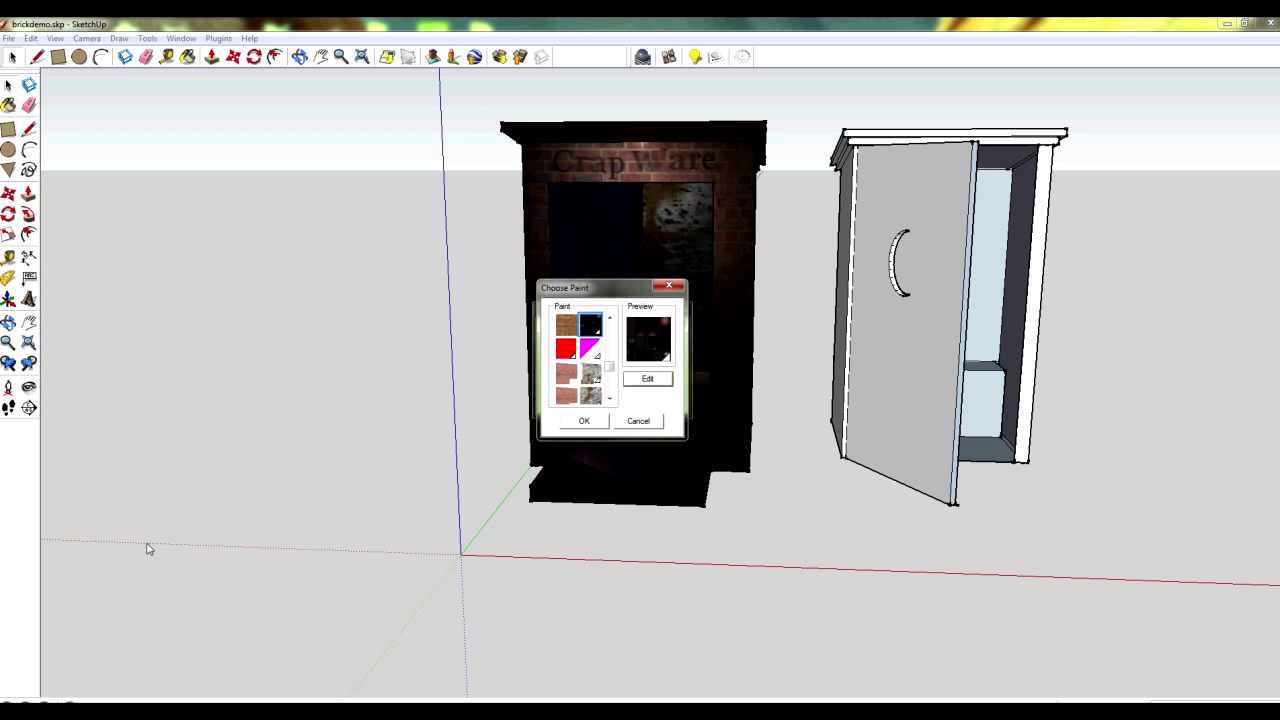
{"action": "left_click", "coordinate": [580, 421]}
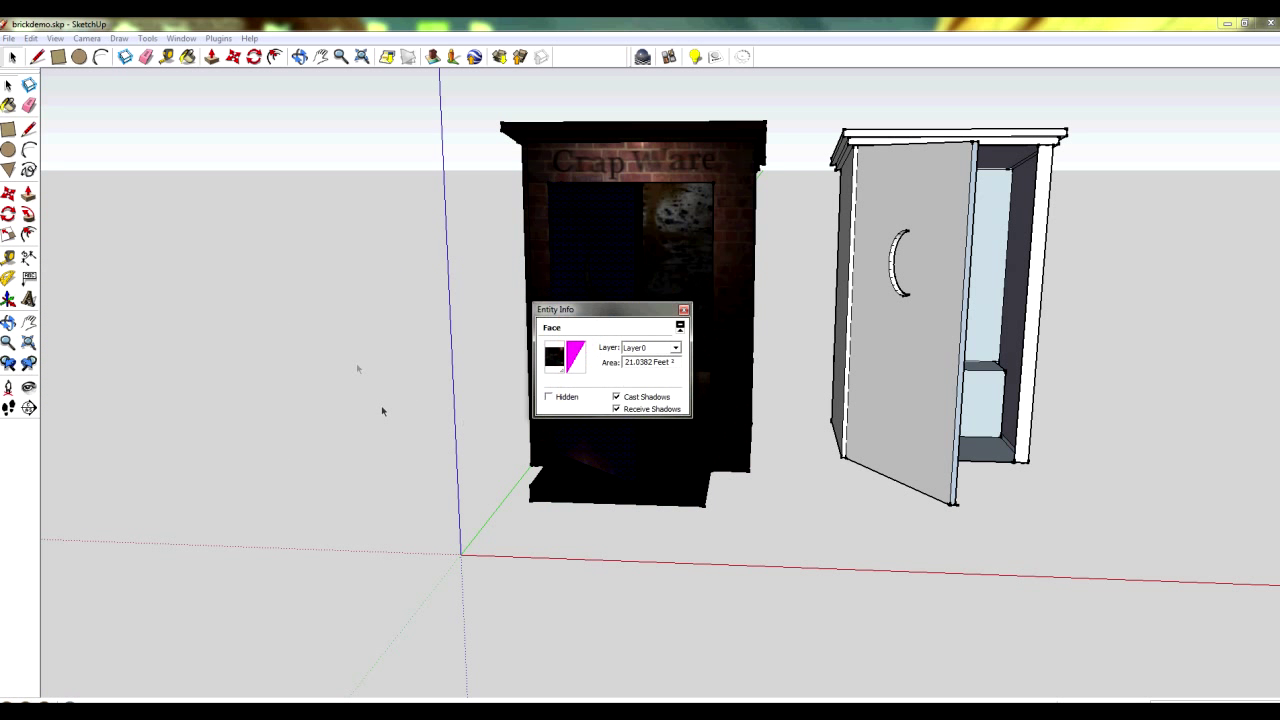
{"action": "left_click", "coordinate": [683, 309]}
Edit the brick front wall's Material2 and set its texture image back to brickcrapper.png
{"action": "middle_click_drag", "start_coordinate": [343, 391], "coordinate": [411, 406]}
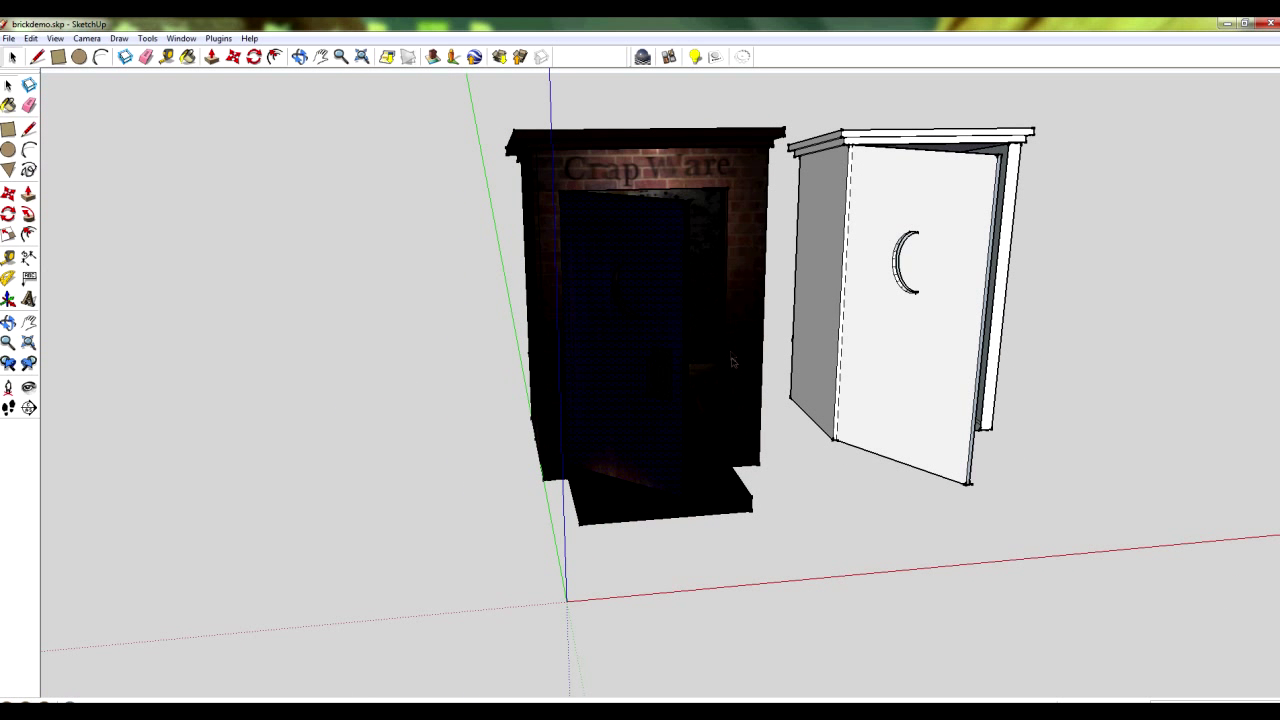
{"action": "left_click", "coordinate": [800, 463]}
{"action": "mouse_move", "coordinate": [305, 414]}
{"action": "middle_mouse_down"}
{"action": "mouse_move", "coordinate": [409, 357]}
{"action": "mouse_move", "coordinate": [157, 349]}
{"action": "mouse_move", "coordinate": [220, 374]}
{"action": "mouse_move", "coordinate": [428, 378]}
{"action": "mouse_move", "coordinate": [290, 353]}
{"action": "mouse_move", "coordinate": [263, 357]}
{"action": "mouse_move", "coordinate": [380, 380]}
{"action": "mouse_move", "coordinate": [720, 360]}
{"action": "mouse_move", "coordinate": [280, 366]}
{"action": "mouse_move", "coordinate": [922, 380]}
{"action": "mouse_move", "coordinate": [500, 372]}
{"action": "middle_mouse_up"}
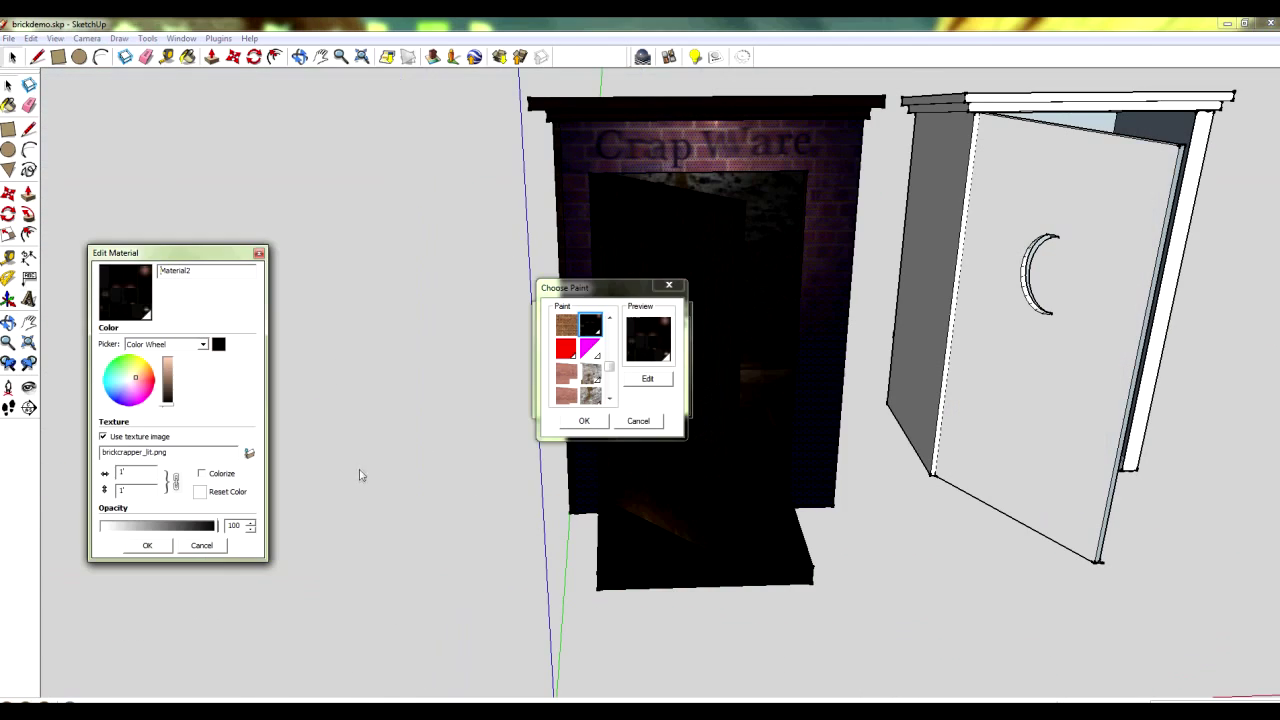
{"action": "left_click", "coordinate": [249, 453]}
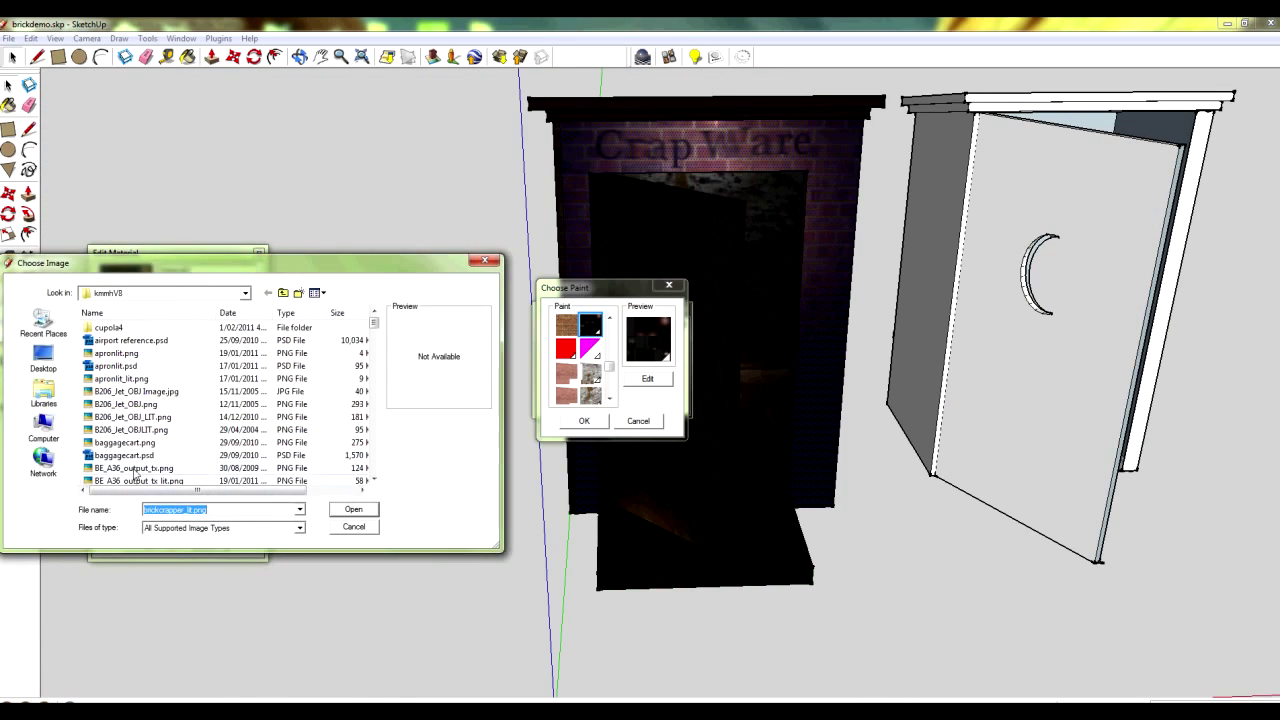
{"action": "left_click", "coordinate": [130, 455]}
{"action": "scroll", "coordinate": [138, 460], "scroll_direction": "down", "scroll_amount": 3}
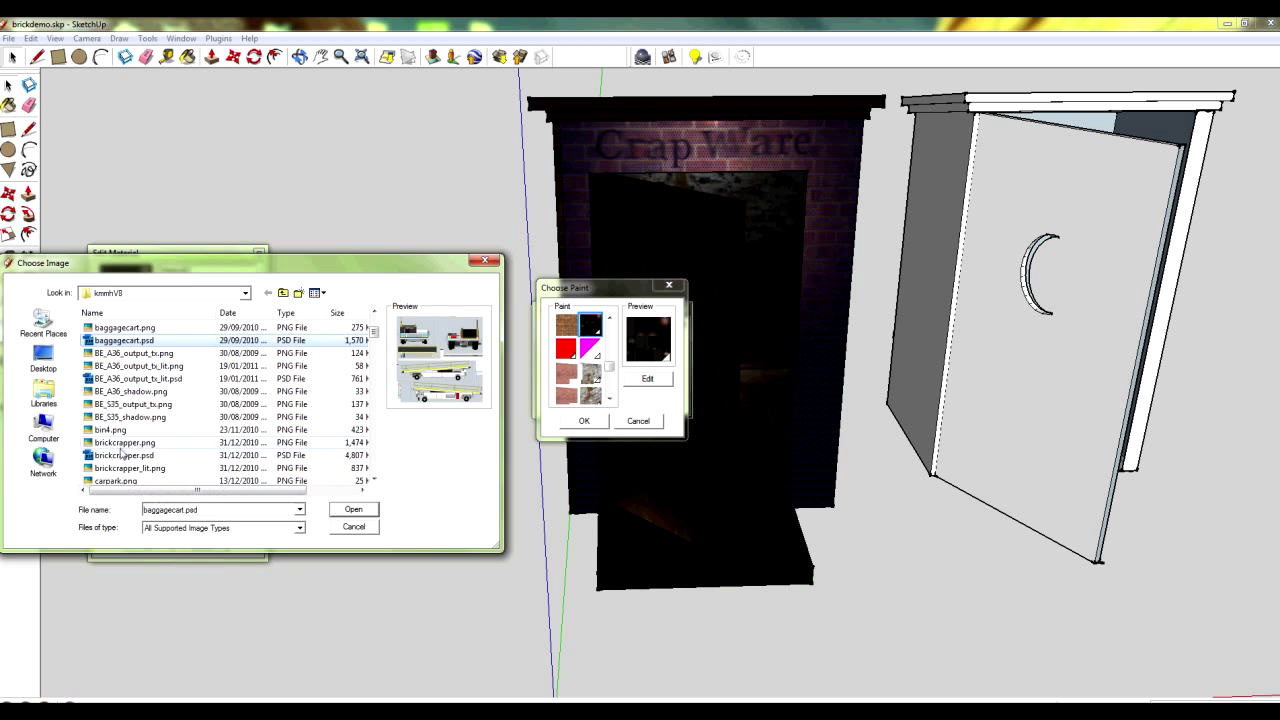
{"action": "left_click", "coordinate": [121, 444]}
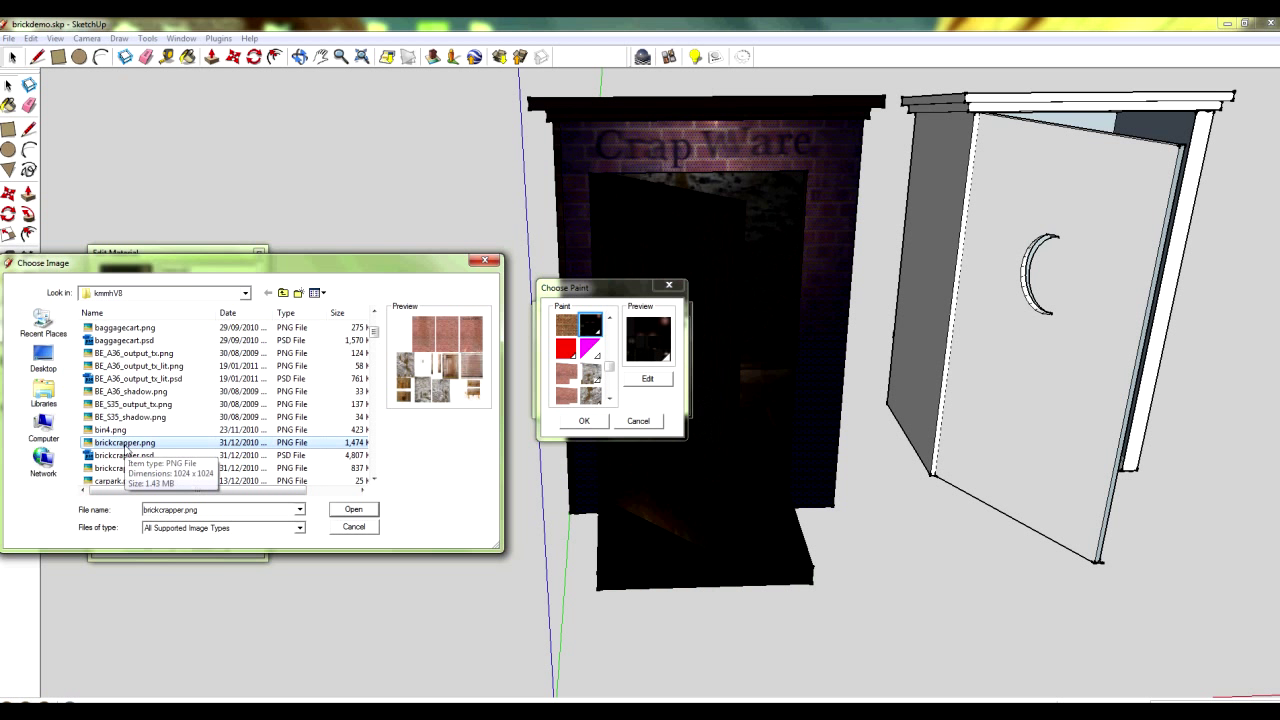
{"action": "left_click", "coordinate": [356, 512]}
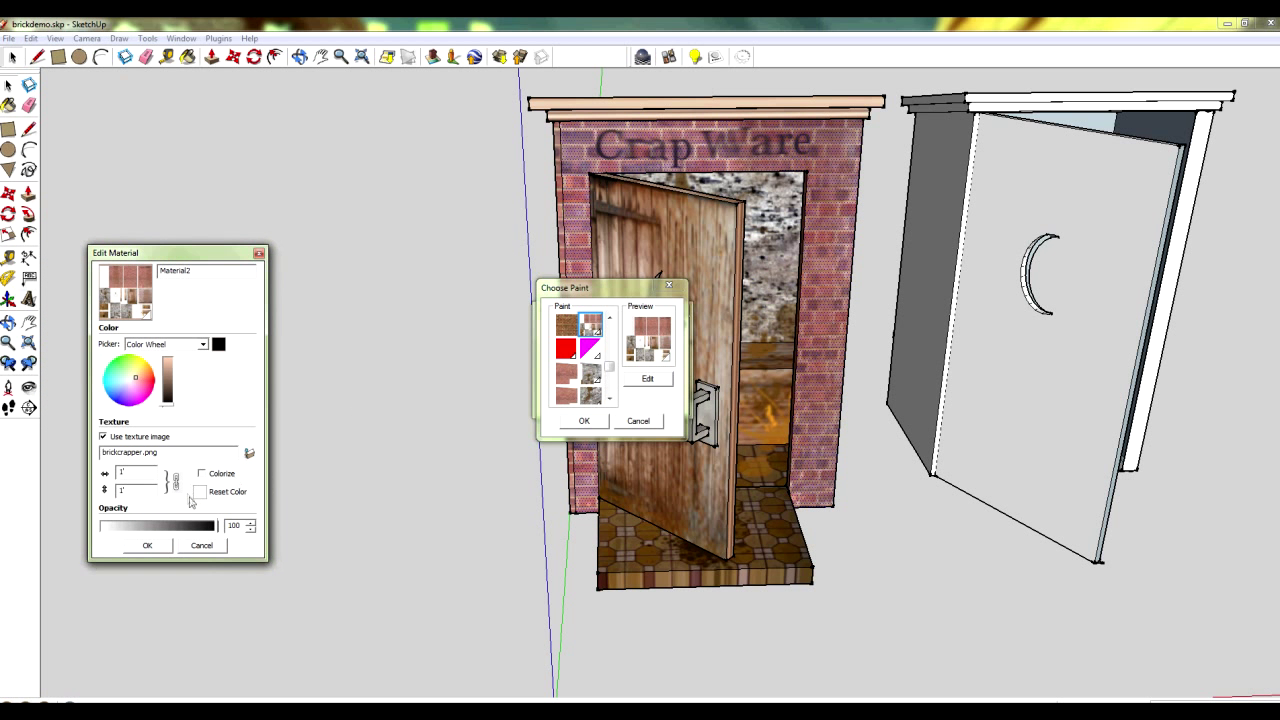
Swap the texture image of Material2 for the unrelated image B206_Jet_OBJ.png
{"action": "left_click", "coordinate": [249, 454]}
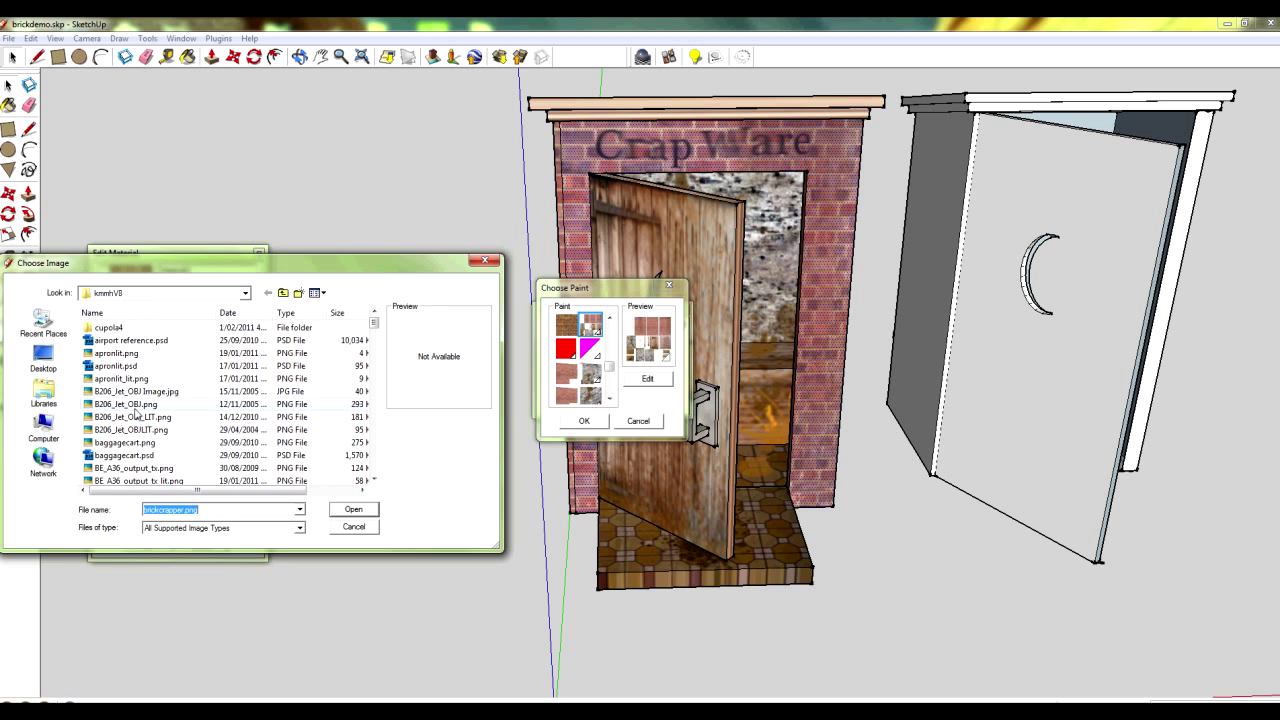
{"action": "left_click", "coordinate": [132, 404]}
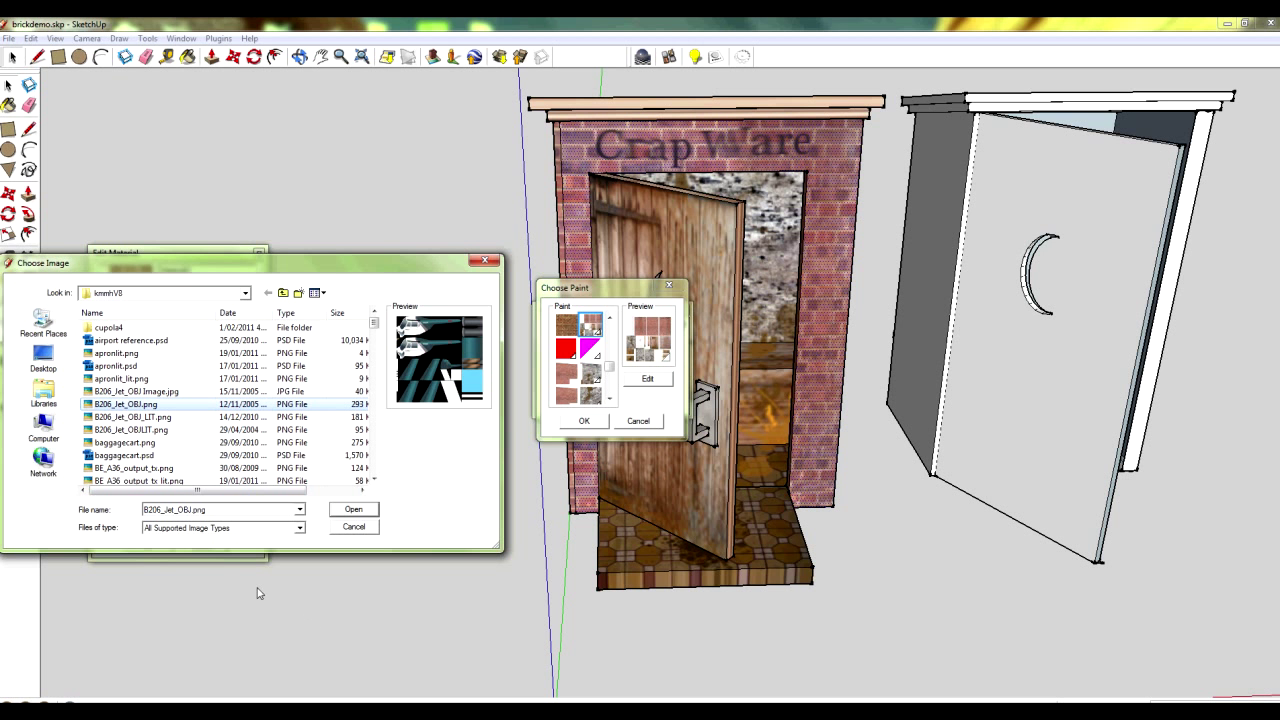
{"action": "left_click", "coordinate": [354, 510]}
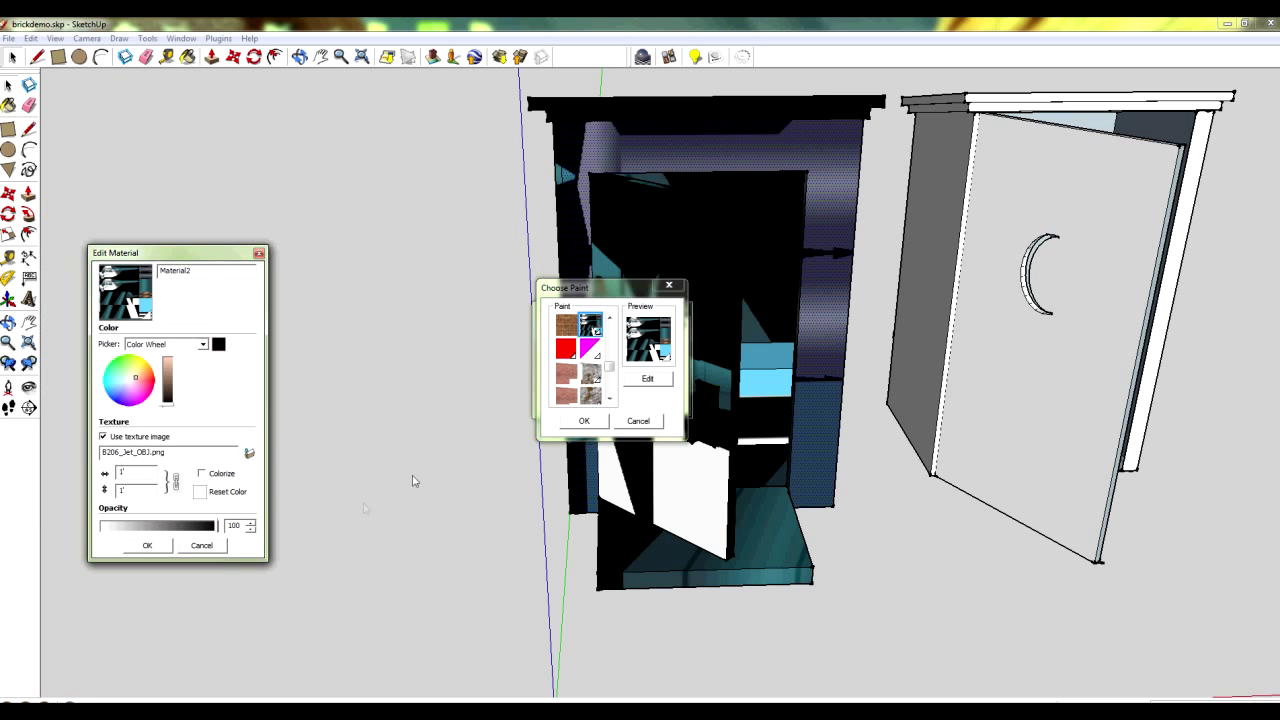
Confirm the B206_Jet_OBJ.png texture on Material2 and close the face's paint and entity information dialogs
{"action": "left_click", "coordinate": [158, 541]}
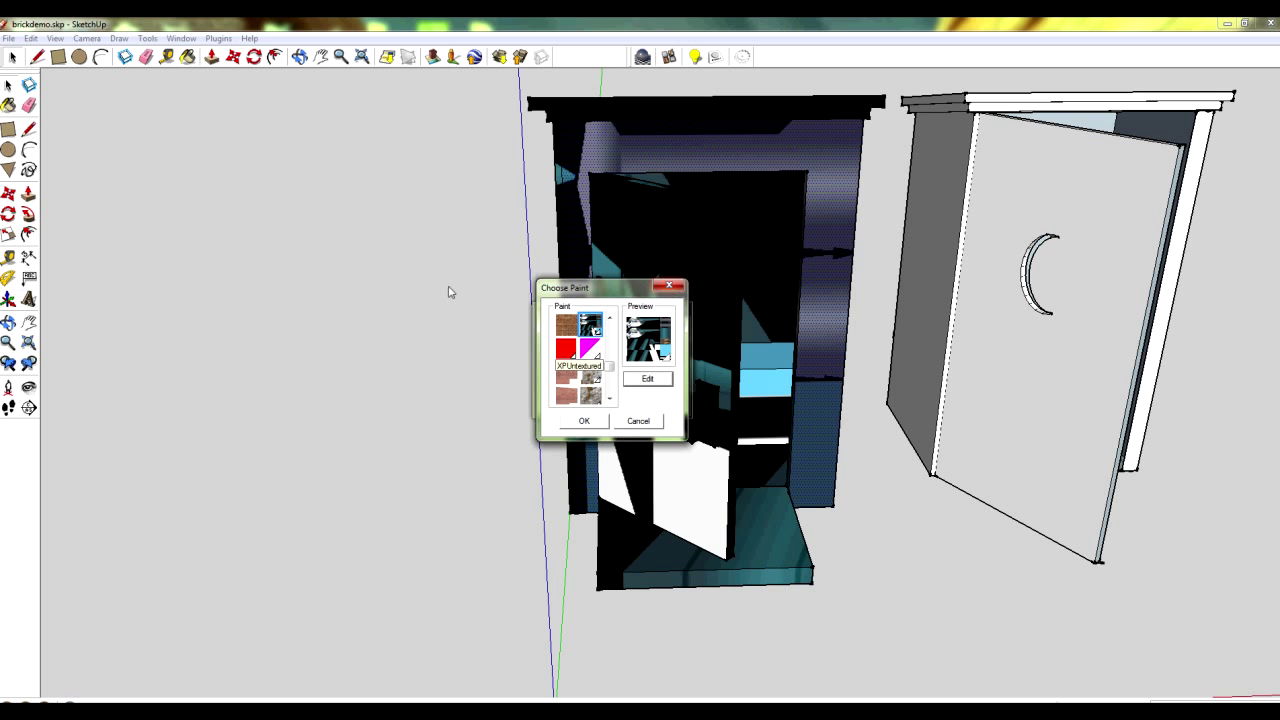
{"action": "left_click", "coordinate": [672, 286]}
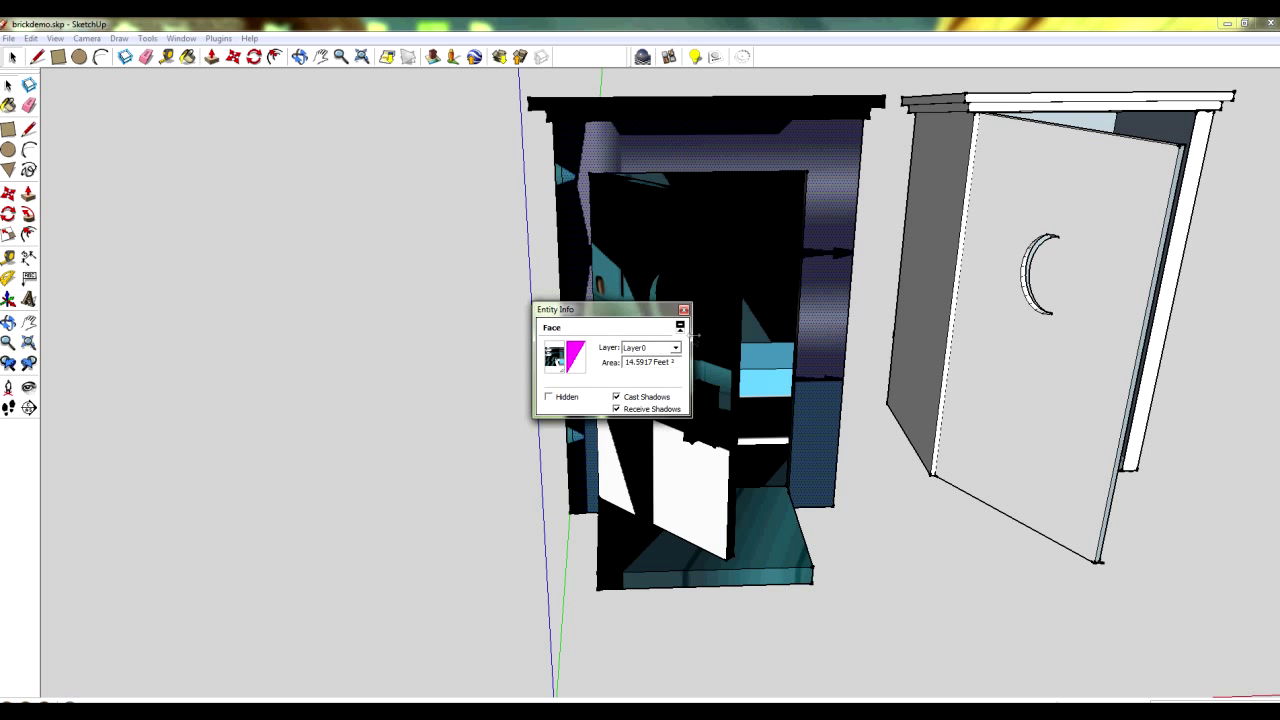
{"action": "left_click", "coordinate": [685, 308]}
Create a new material with brickcrapper.png as its texture image and paint the plain outhouse's side wall with it
{"action": "mouse_move", "coordinate": [310, 363]}
{"action": "middle_mouse_down"}
{"action": "mouse_move", "coordinate": [360, 363]}
{"action": "mouse_move", "coordinate": [332, 394]}
{"action": "mouse_move", "coordinate": [934, 383]}
{"action": "mouse_move", "coordinate": [271, 423]}
{"action": "mouse_move", "coordinate": [962, 364]}
{"action": "mouse_move", "coordinate": [437, 391]}
{"action": "mouse_move", "coordinate": [537, 397]}
{"action": "middle_mouse_up"}
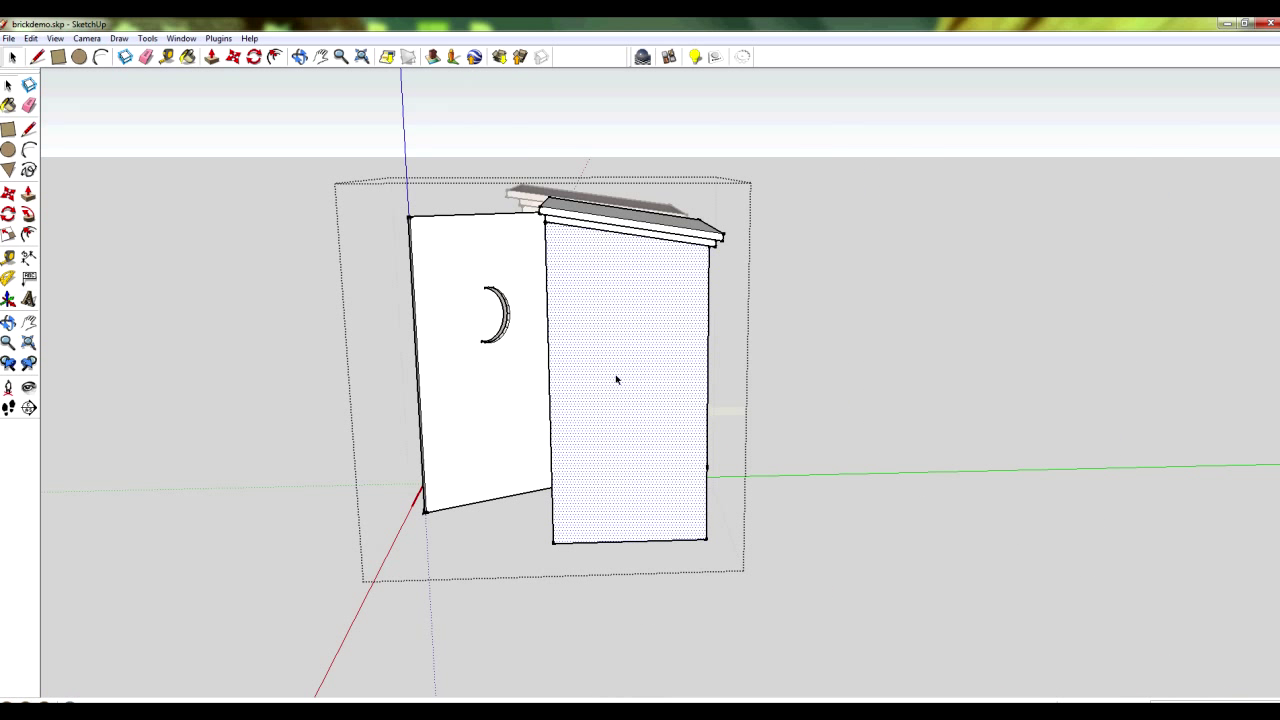
{"action": "right_click", "coordinate": [616, 379]}
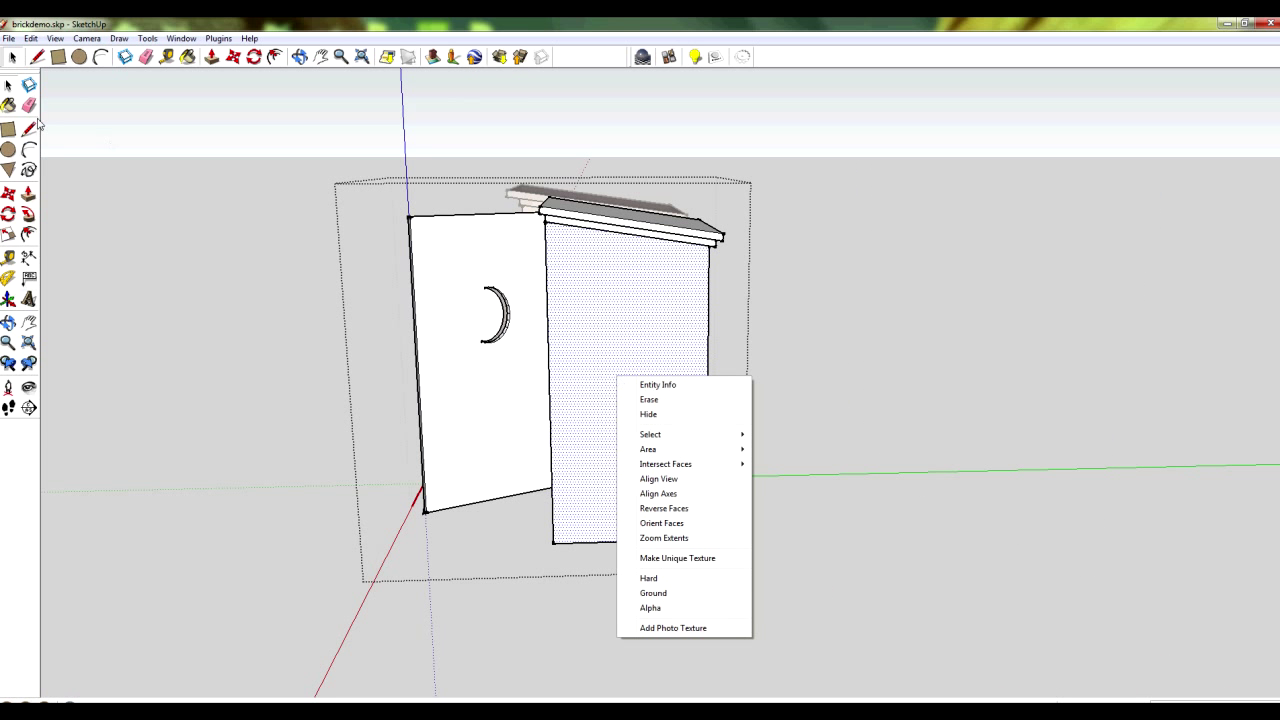
{"action": "left_click", "coordinate": [8, 106]}
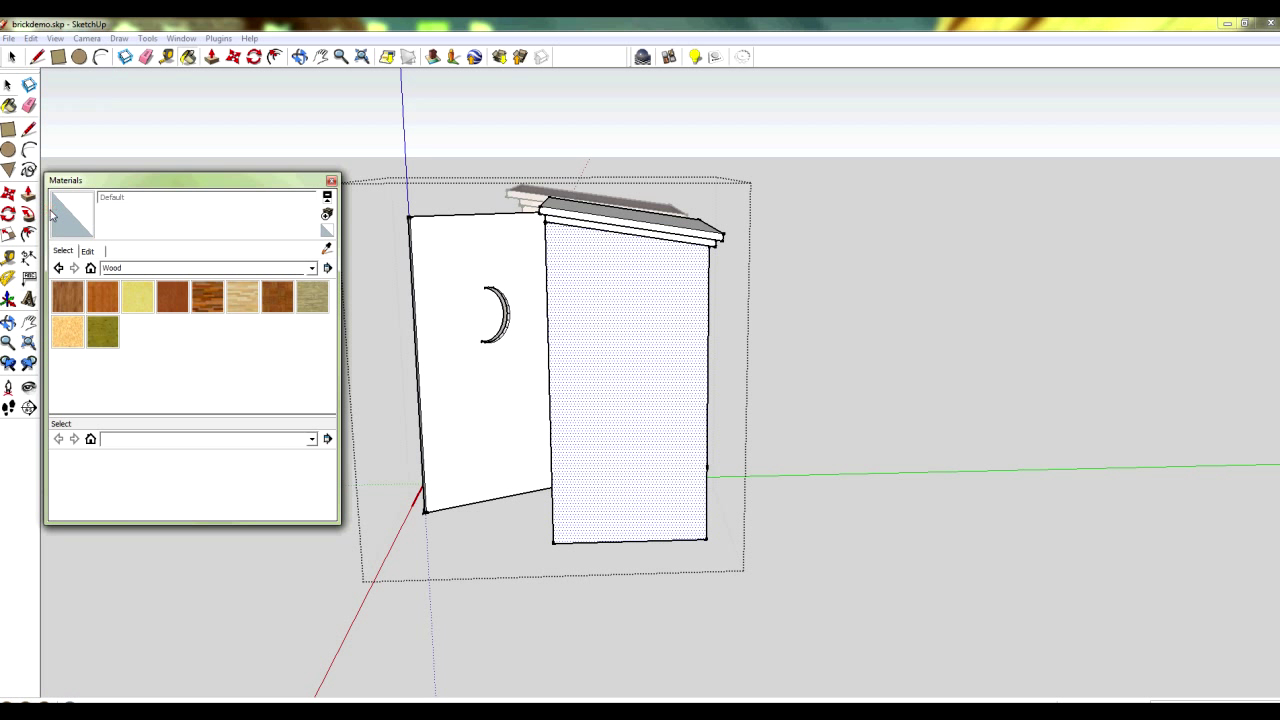
{"action": "left_click", "coordinate": [327, 214]}
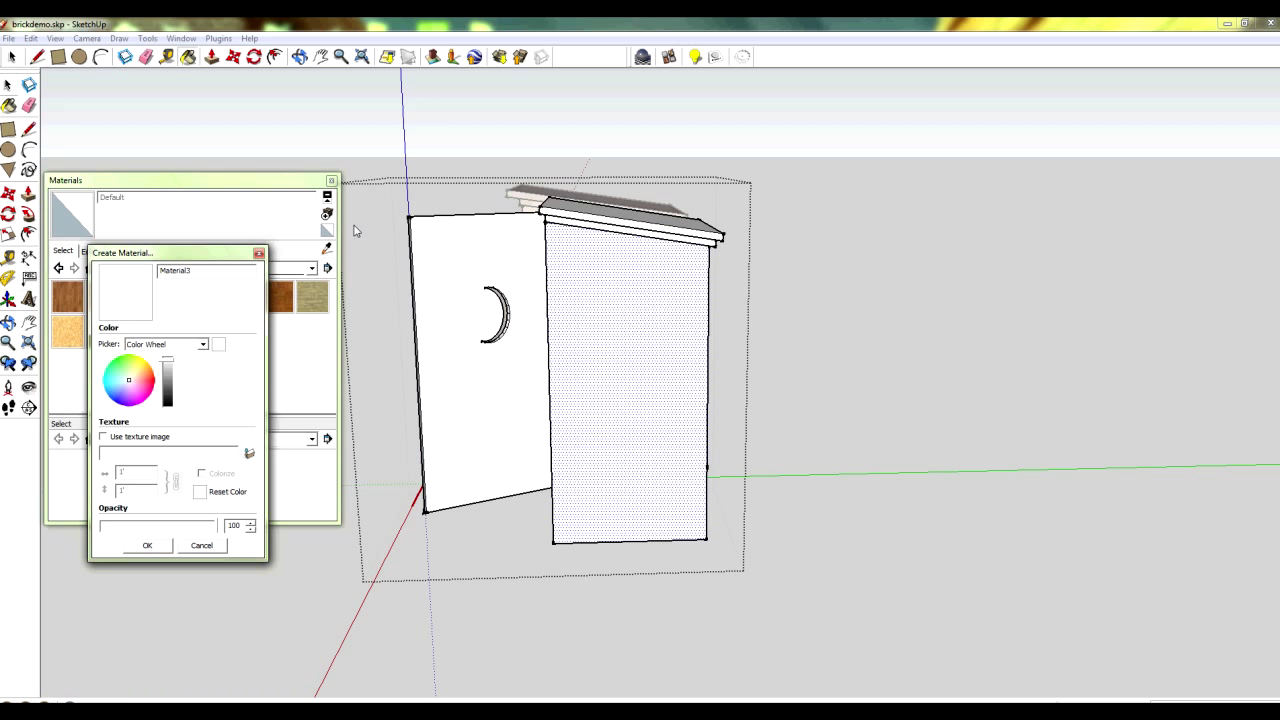
{"action": "left_click", "coordinate": [103, 437]}
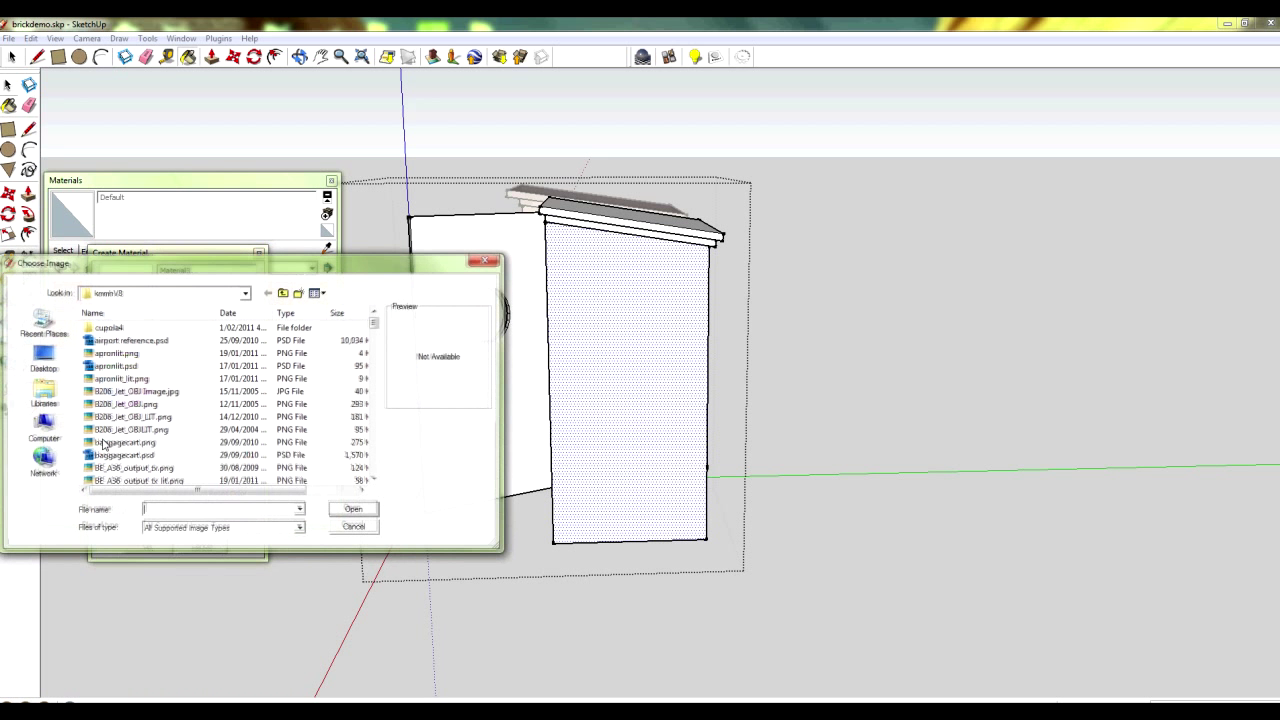
{"action": "left_click", "coordinate": [125, 443]}
{"action": "scroll", "coordinate": [150, 425], "scroll_direction": "down", "scroll_amount": 4}
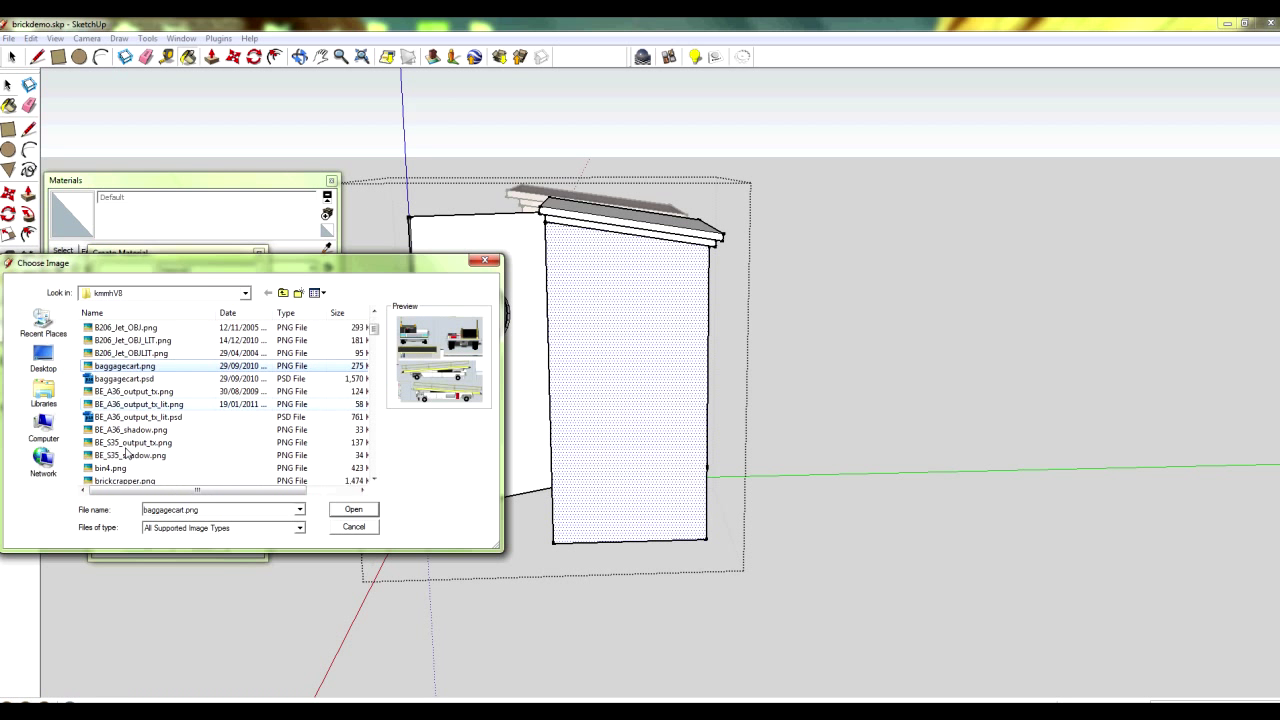
{"action": "left_click", "coordinate": [118, 404]}
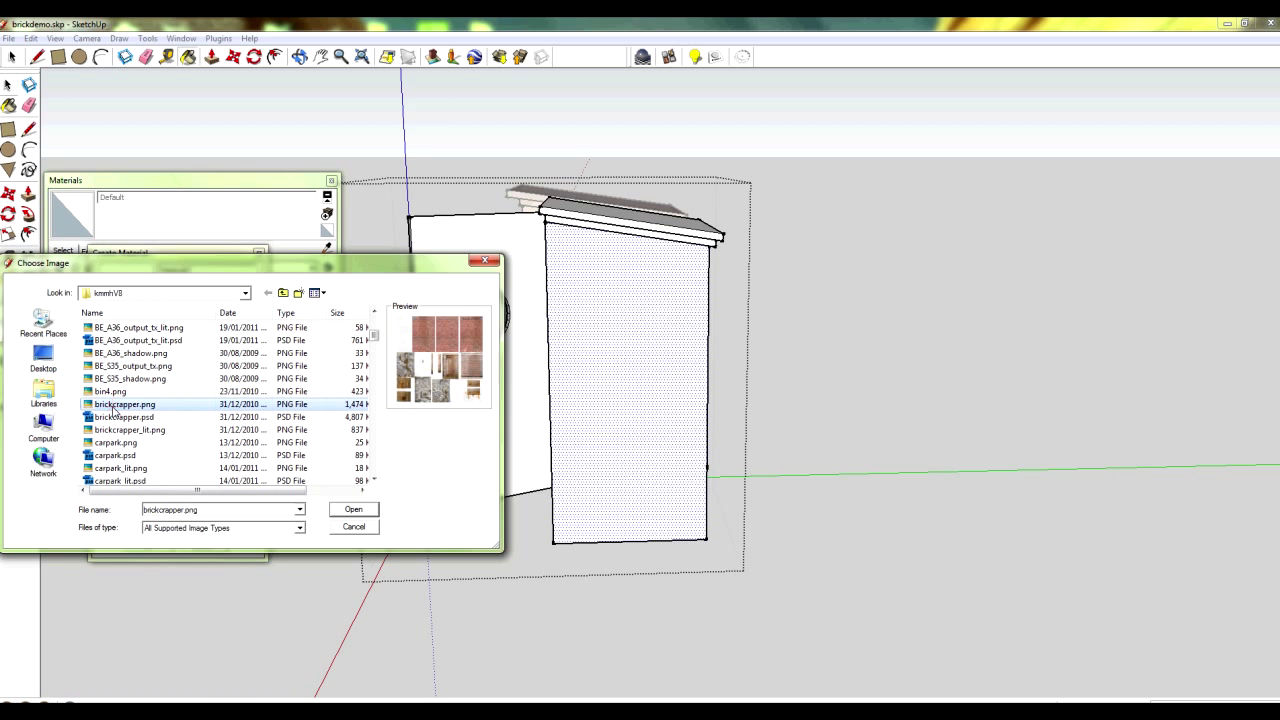
{"action": "left_click", "coordinate": [364, 511]}
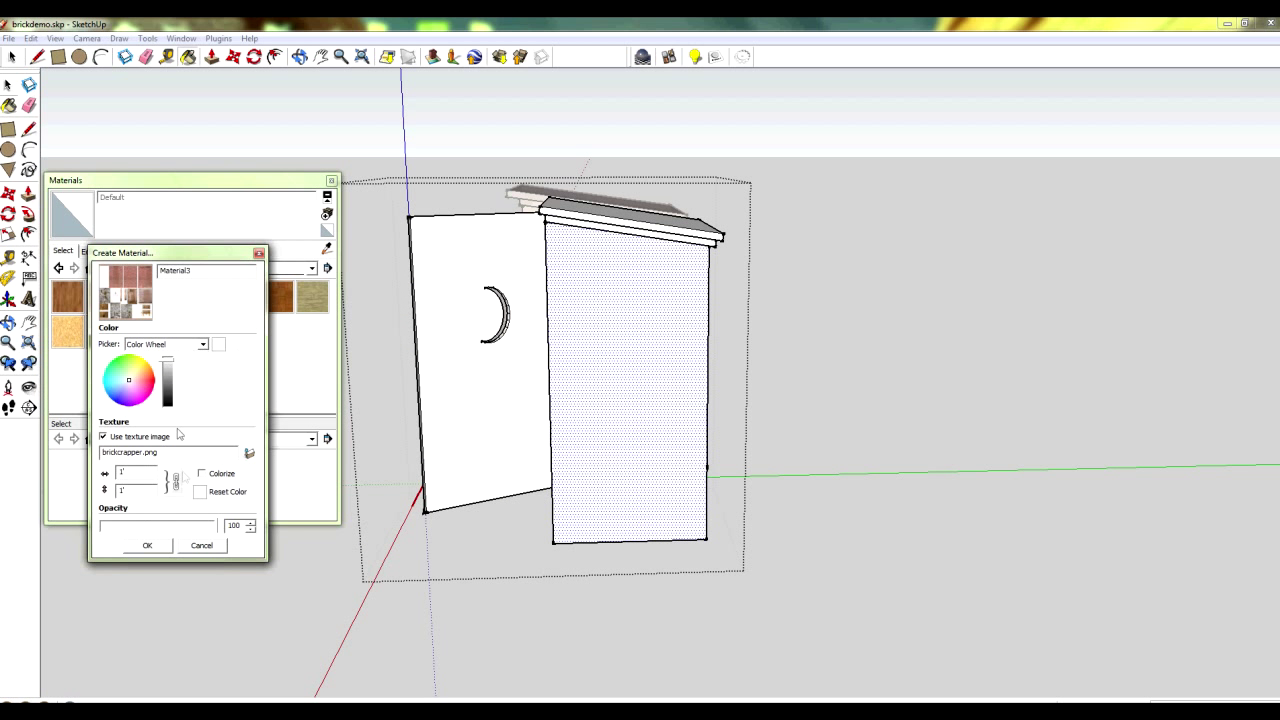
{"action": "left_click", "coordinate": [150, 544]}
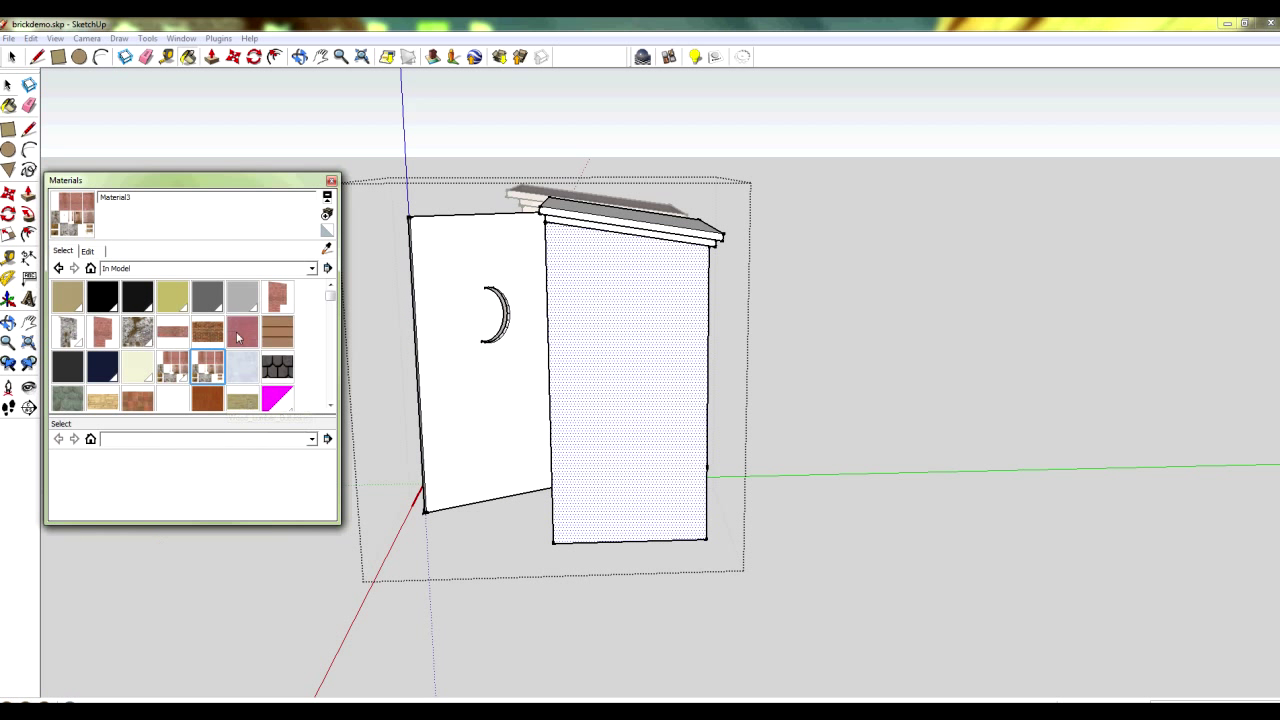
{"action": "left_click", "coordinate": [612, 320]}
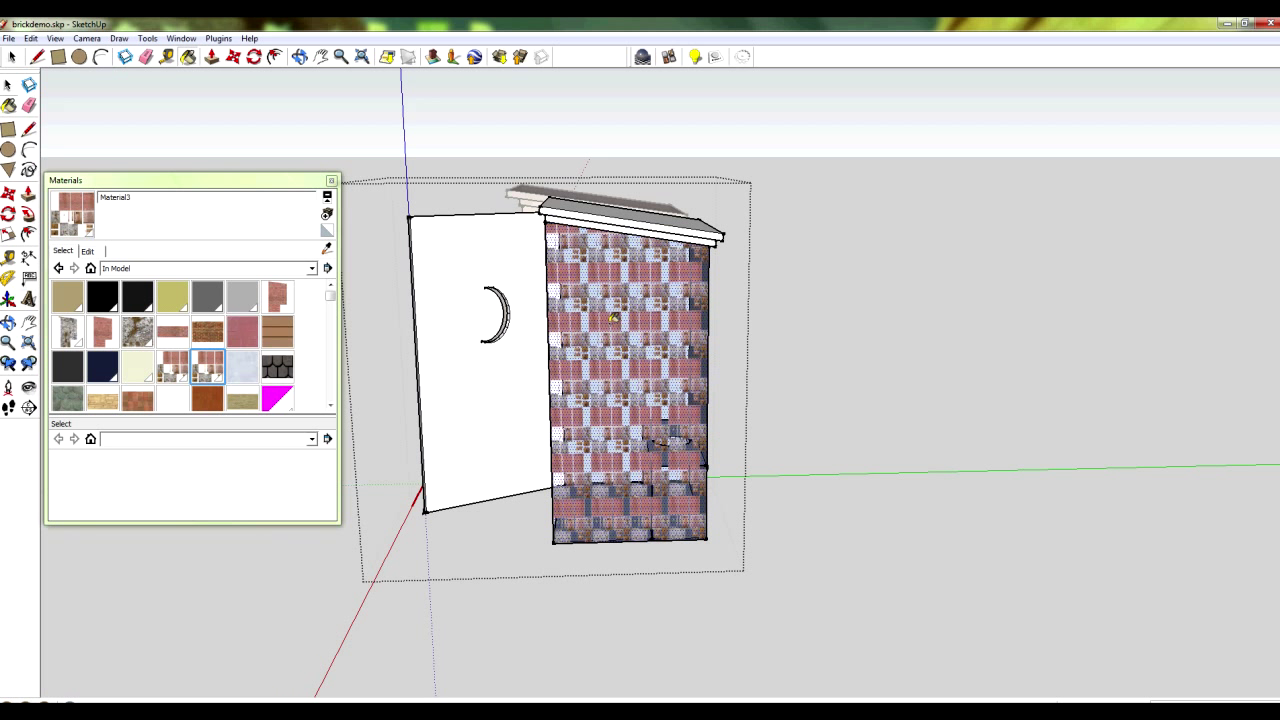
{"action": "left_click", "coordinate": [331, 180]}
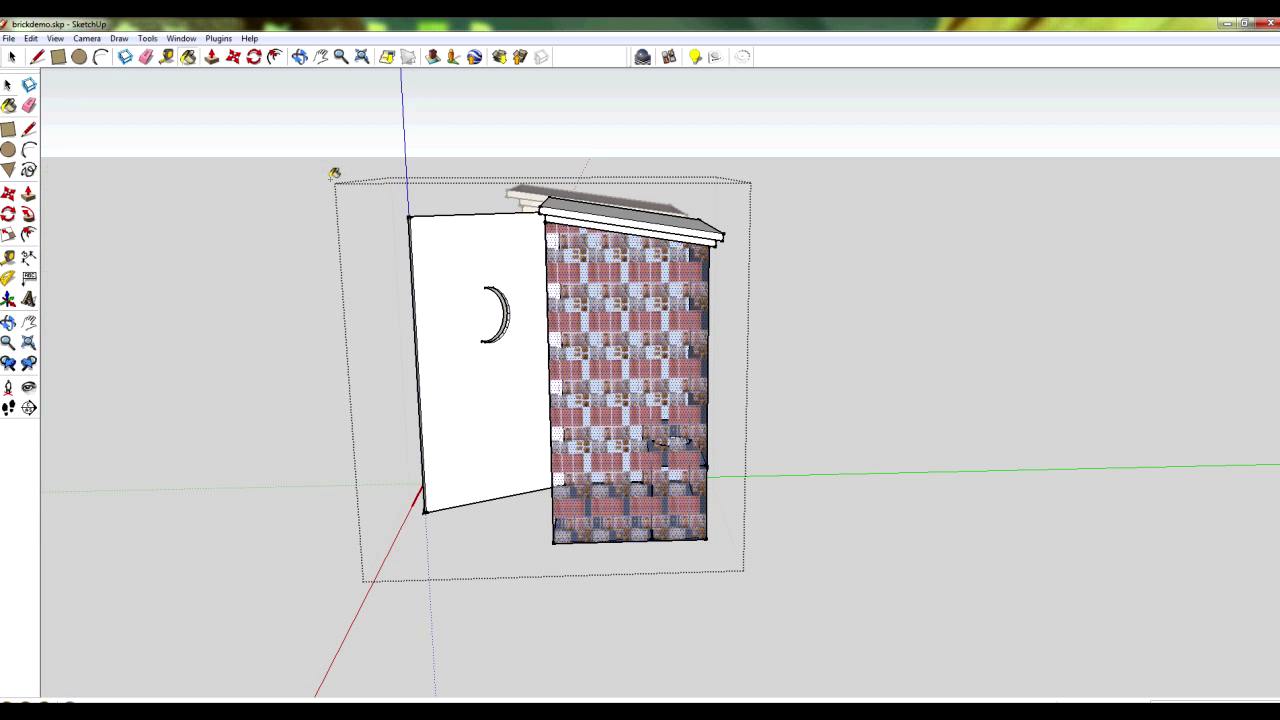
Reposition the side wall's texture, enlarging it and moving a brick section of the image over the wall
{"action": "mouse_move", "coordinate": [737, 360]}
{"action": "middle_mouse_down"}
{"action": "mouse_move", "coordinate": [344, 403]}
{"action": "mouse_move", "coordinate": [614, 429]}
{"action": "mouse_move", "coordinate": [723, 377]}
{"action": "middle_mouse_up"}
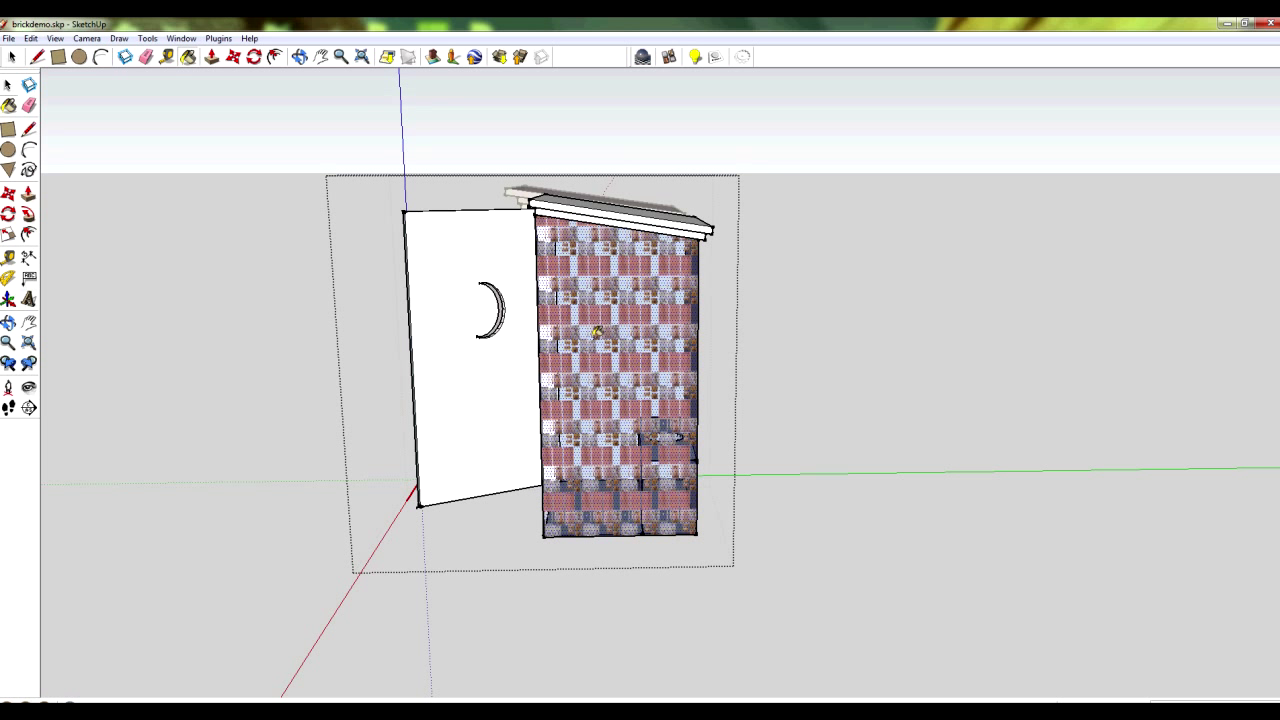
{"action": "right_click", "coordinate": [595, 339]}
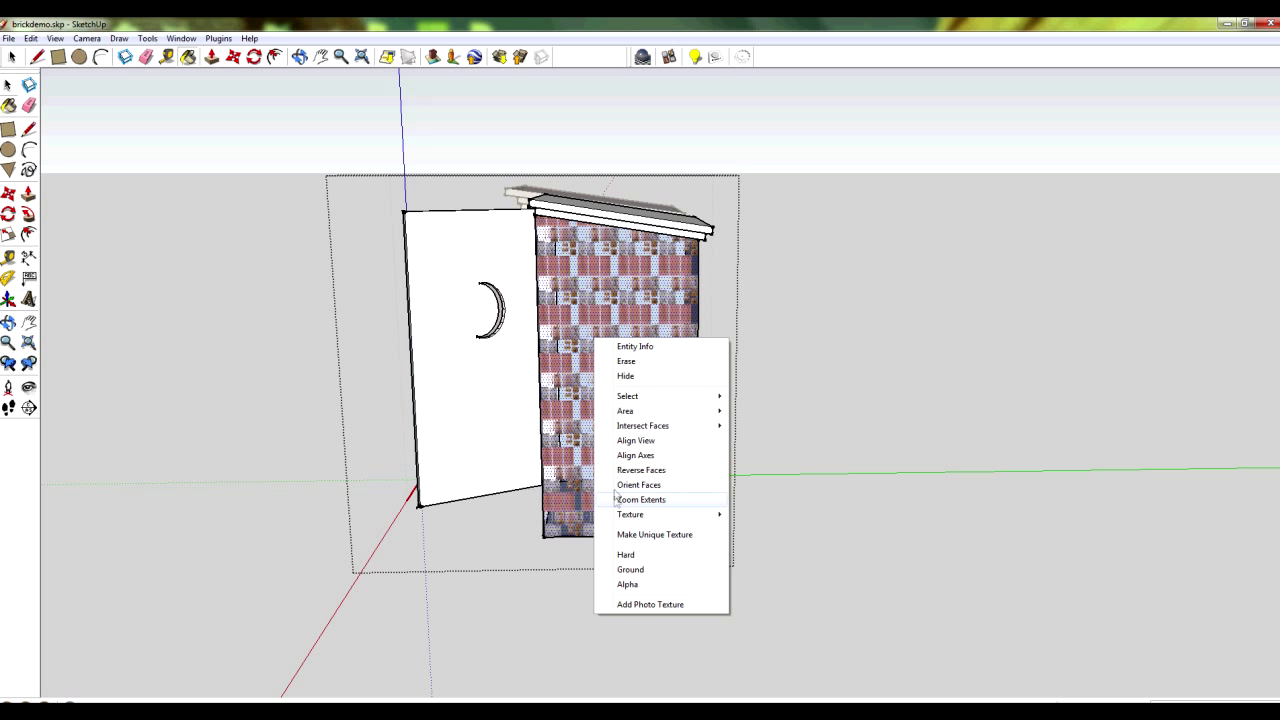
{"action": "mouse_move", "coordinate": [619, 517]}
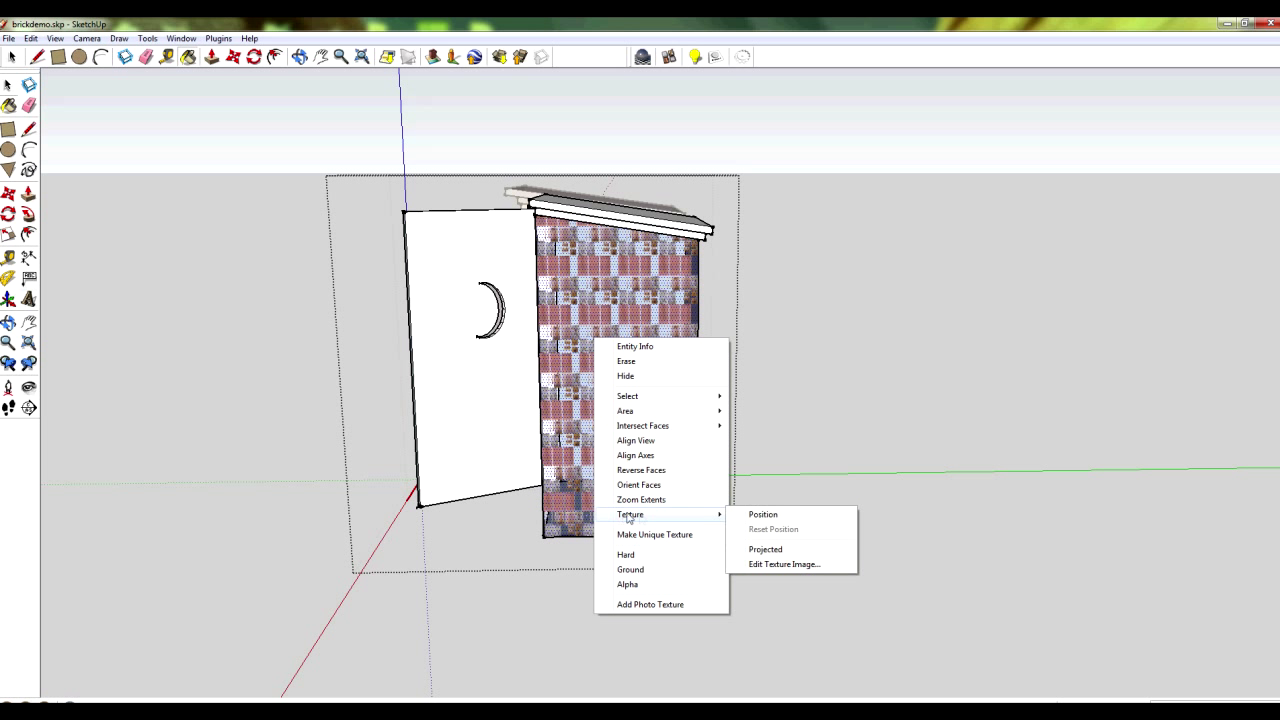
{"action": "left_click", "coordinate": [760, 515]}
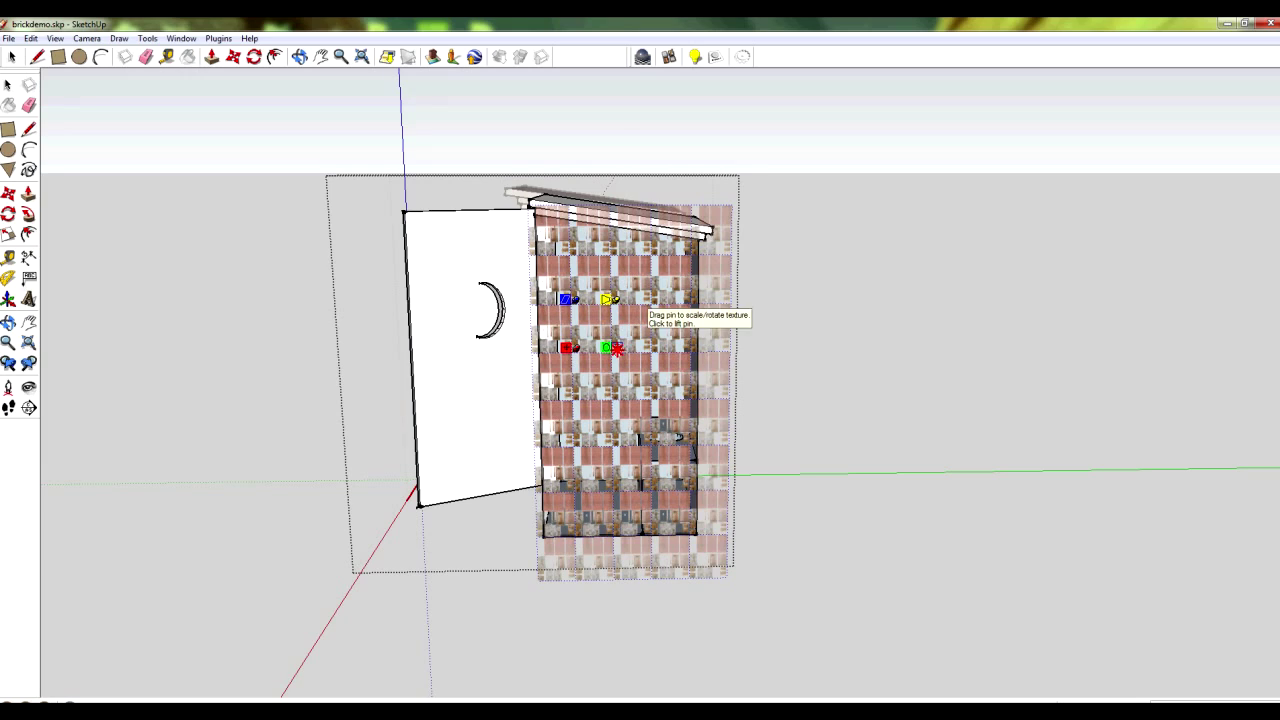
{"action": "left_click_drag", "start_coordinate": [617, 349], "coordinate": [828, 337]}
{"action": "left_click_drag", "start_coordinate": [686, 383], "coordinate": [629, 371]}
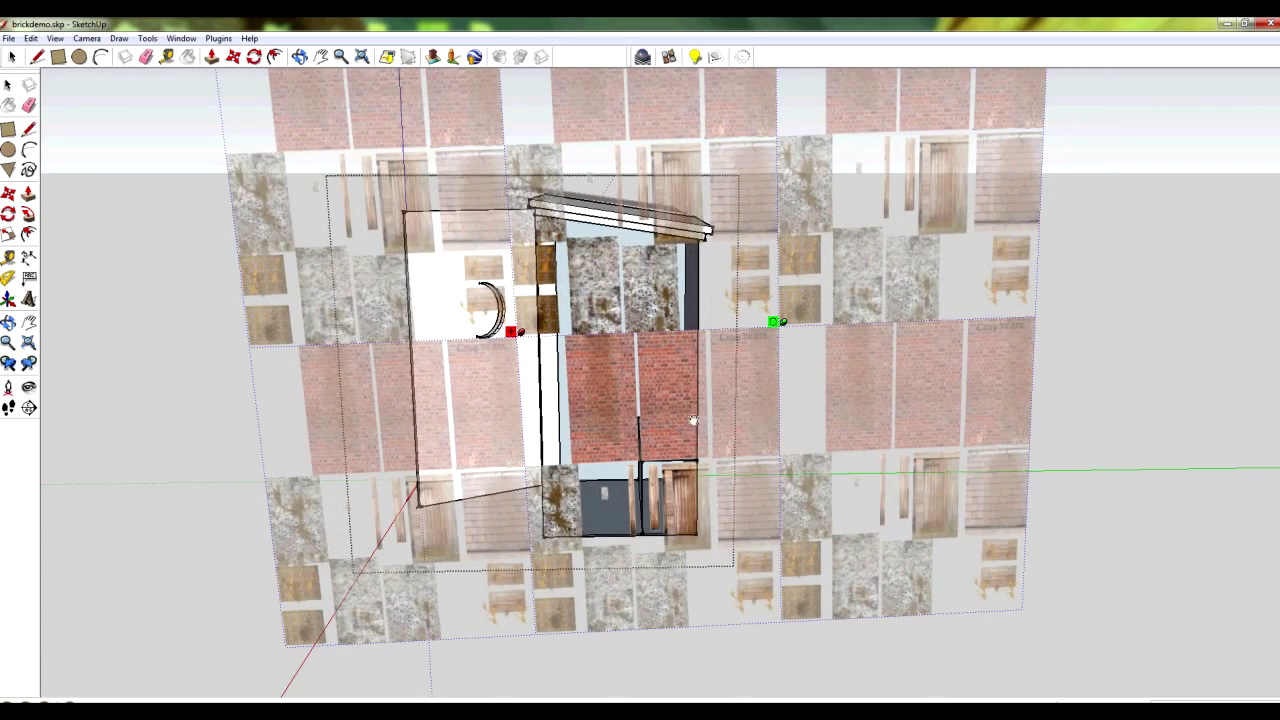
{"action": "left_click_drag", "start_coordinate": [693, 421], "coordinate": [580, 317]}
{"action": "left_click_drag", "start_coordinate": [669, 220], "coordinate": [972, 222]}
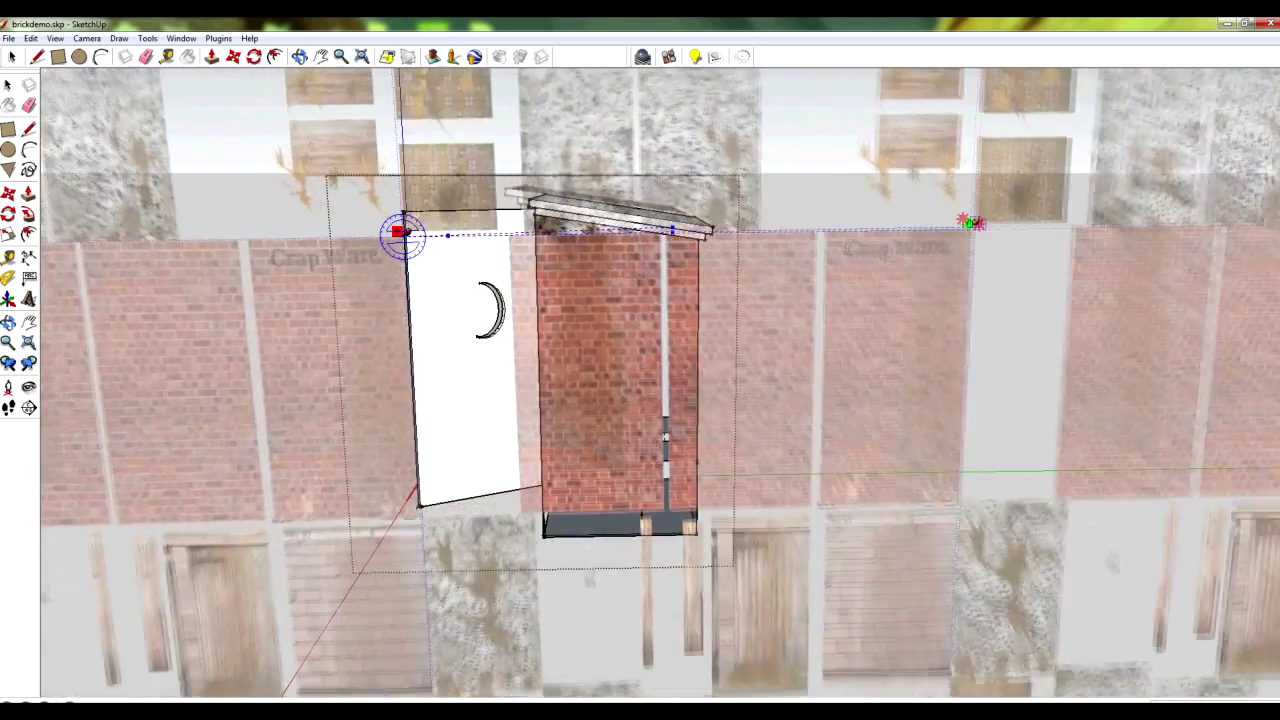
Scale and shift the texture further so that a single brick panel of the image fills the side wall
{"action": "left_click_drag", "start_coordinate": [642, 331], "coordinate": [500, 355]}
{"action": "left_click_drag", "start_coordinate": [837, 253], "coordinate": [974, 246]}
{"action": "left_click_drag", "start_coordinate": [626, 439], "coordinate": [553, 366]}
{"action": "left_click_drag", "start_coordinate": [921, 185], "coordinate": [885, 182]}
{"action": "left_click_drag", "start_coordinate": [621, 289], "coordinate": [633, 312]}
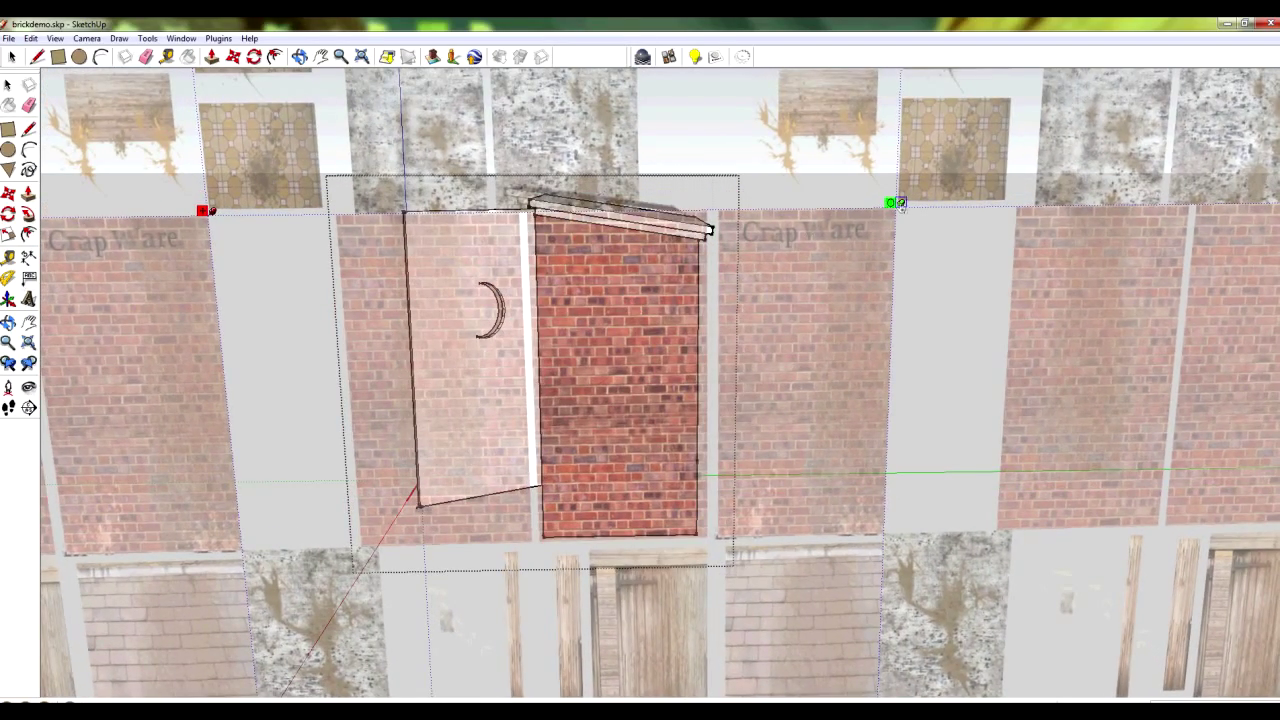
{"action": "left_click_drag", "start_coordinate": [900, 205], "coordinate": [883, 212]}
{"action": "left_click_drag", "start_coordinate": [562, 416], "coordinate": [580, 414]}
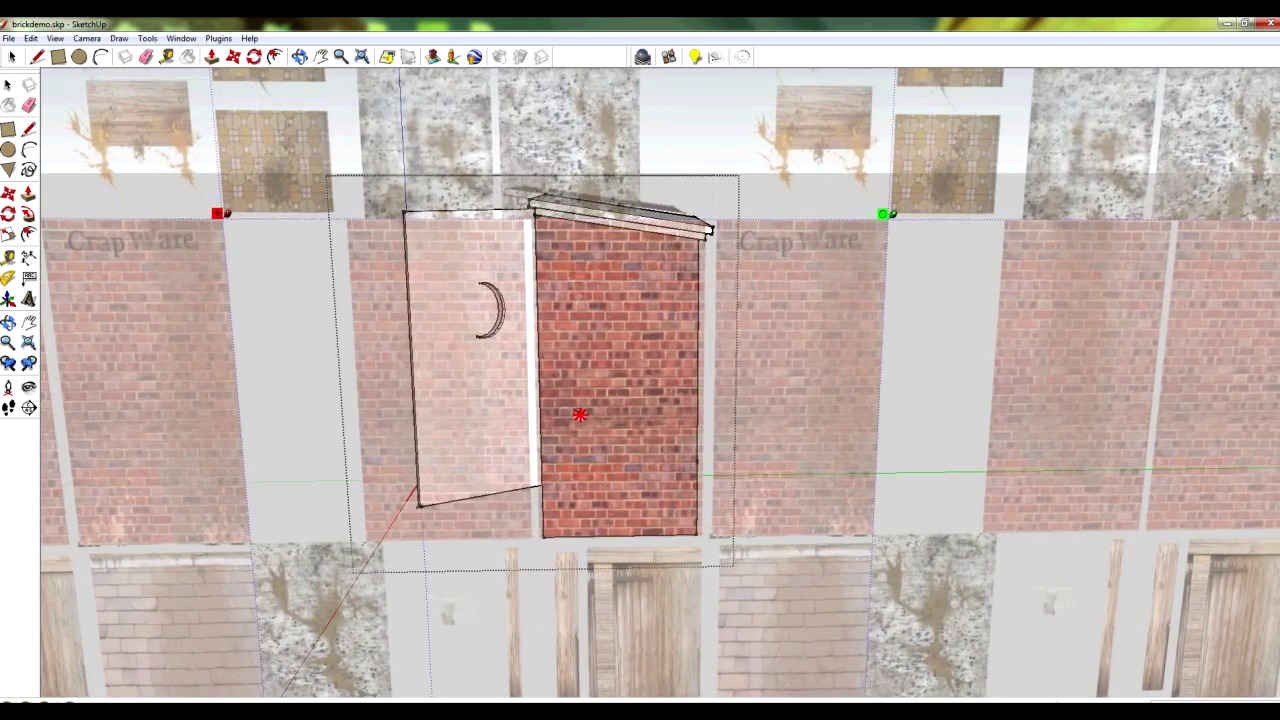
Fine-tune the brick panel's size and placement on the side wall and finish the texture positioning
{"action": "scroll", "coordinate": [580, 414], "scroll_direction": "up", "scroll_amount": 1}
{"action": "middle_click_drag", "start_coordinate": [580, 414], "coordinate": [589, 388]}
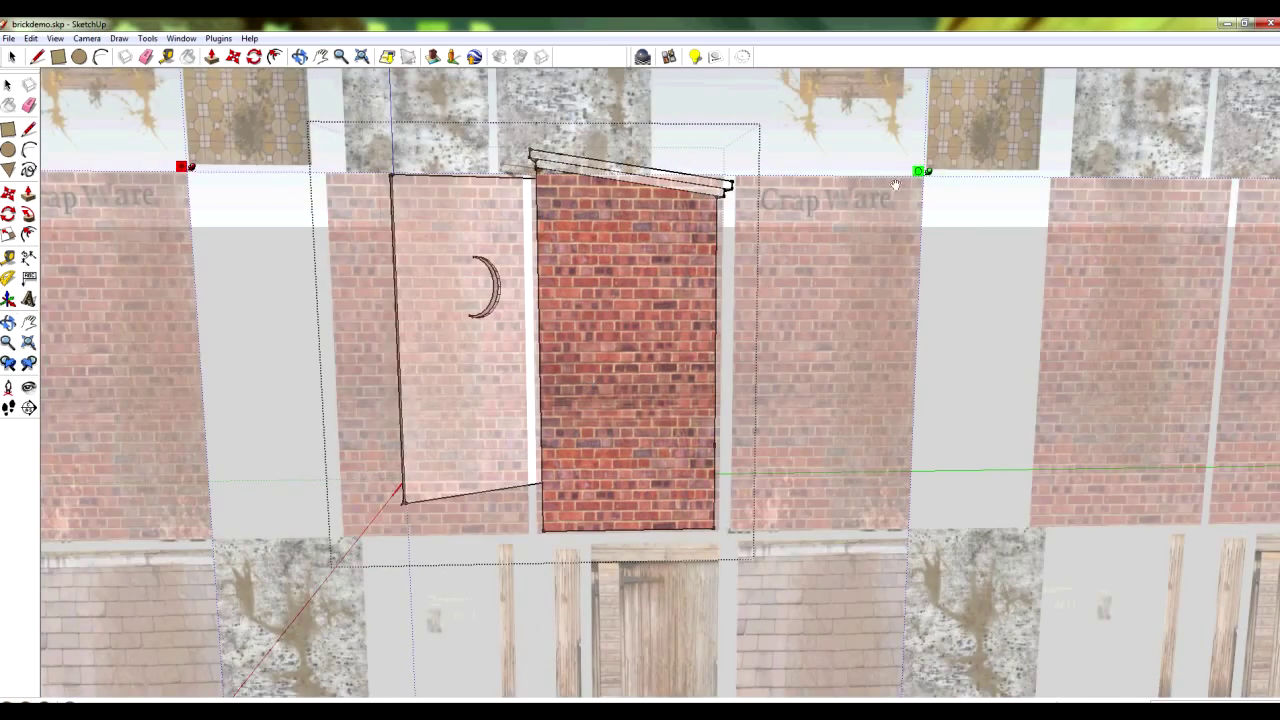
{"action": "left_click_drag", "start_coordinate": [929, 172], "coordinate": [943, 171]}
{"action": "left_click_drag", "start_coordinate": [649, 388], "coordinate": [645, 379]}
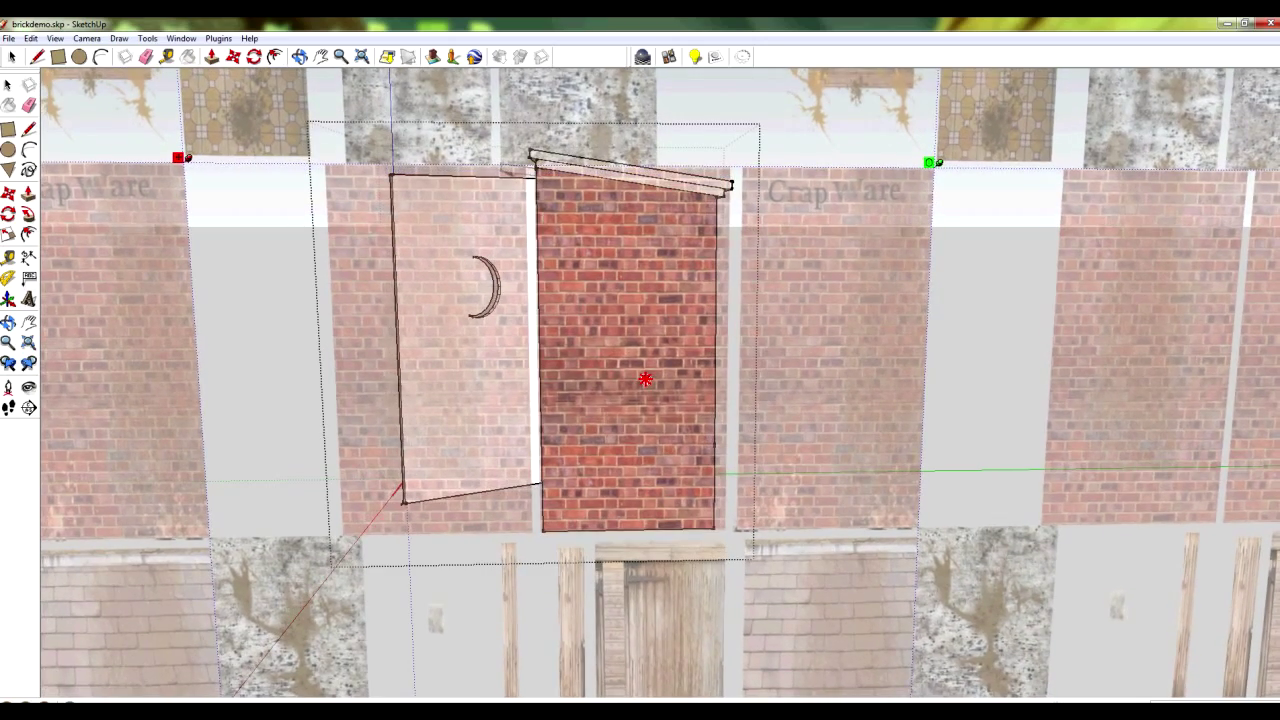
{"action": "key", "text": "Return"}
{"action": "mouse_move", "coordinate": [643, 294]}
{"action": "middle_mouse_down"}
{"action": "mouse_move", "coordinate": [677, 289]}
{"action": "mouse_move", "coordinate": [646, 294]}
{"action": "middle_mouse_up"}
{"action": "key", "text": "ctrl+z"}
{"action": "right_click", "coordinate": [643, 297]}
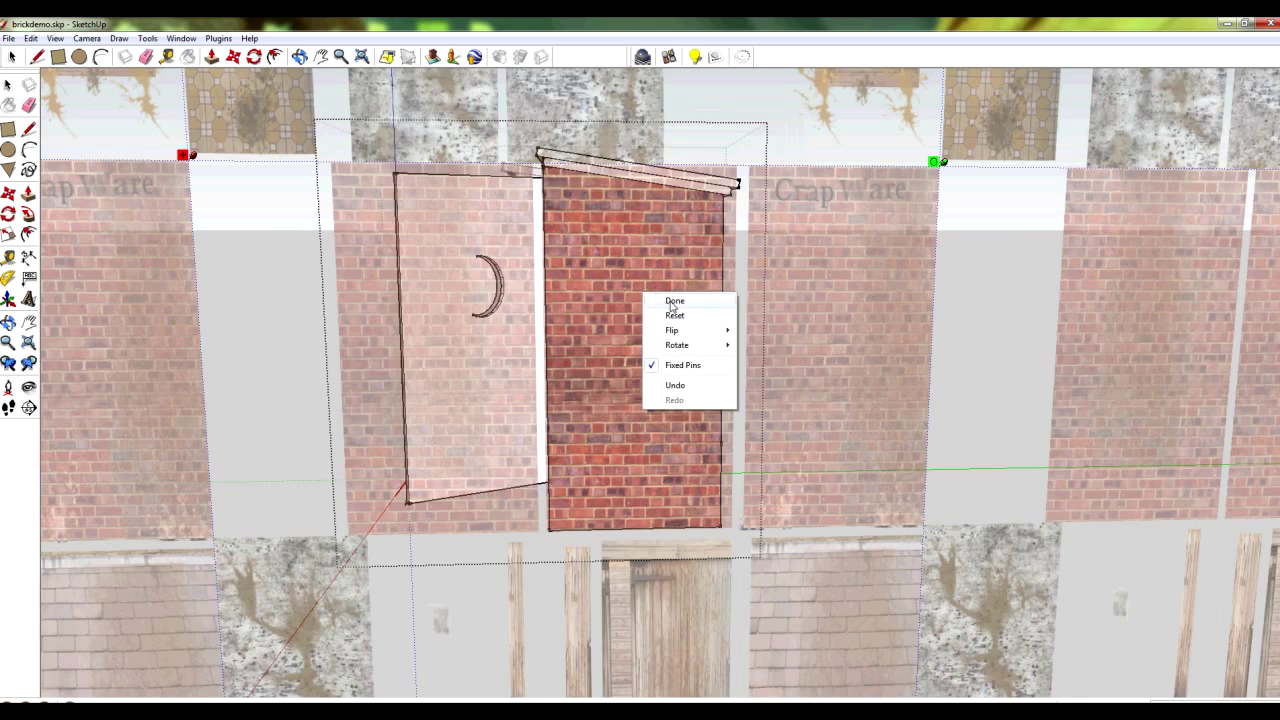
{"action": "left_click", "coordinate": [674, 301]}
Save the model with the textured side wall
{"action": "middle_click_drag", "start_coordinate": [776, 302], "coordinate": [909, 466]}
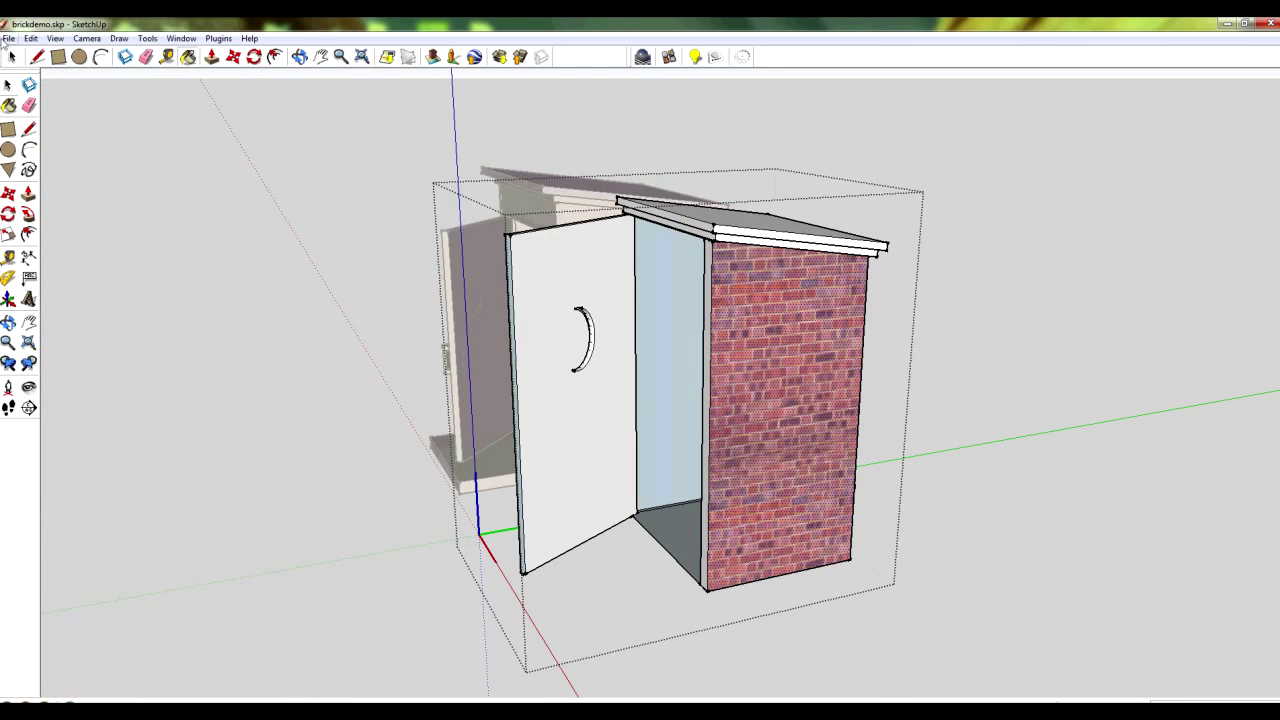
{"action": "left_click", "coordinate": [8, 38]}
{"action": "left_click", "coordinate": [30, 89]}
Try painting the plain upper back wall directly with Material3
{"action": "middle_click_drag", "start_coordinate": [994, 305], "coordinate": [625, 316]}
{"action": "middle_click_drag", "start_coordinate": [819, 308], "coordinate": [396, 330]}
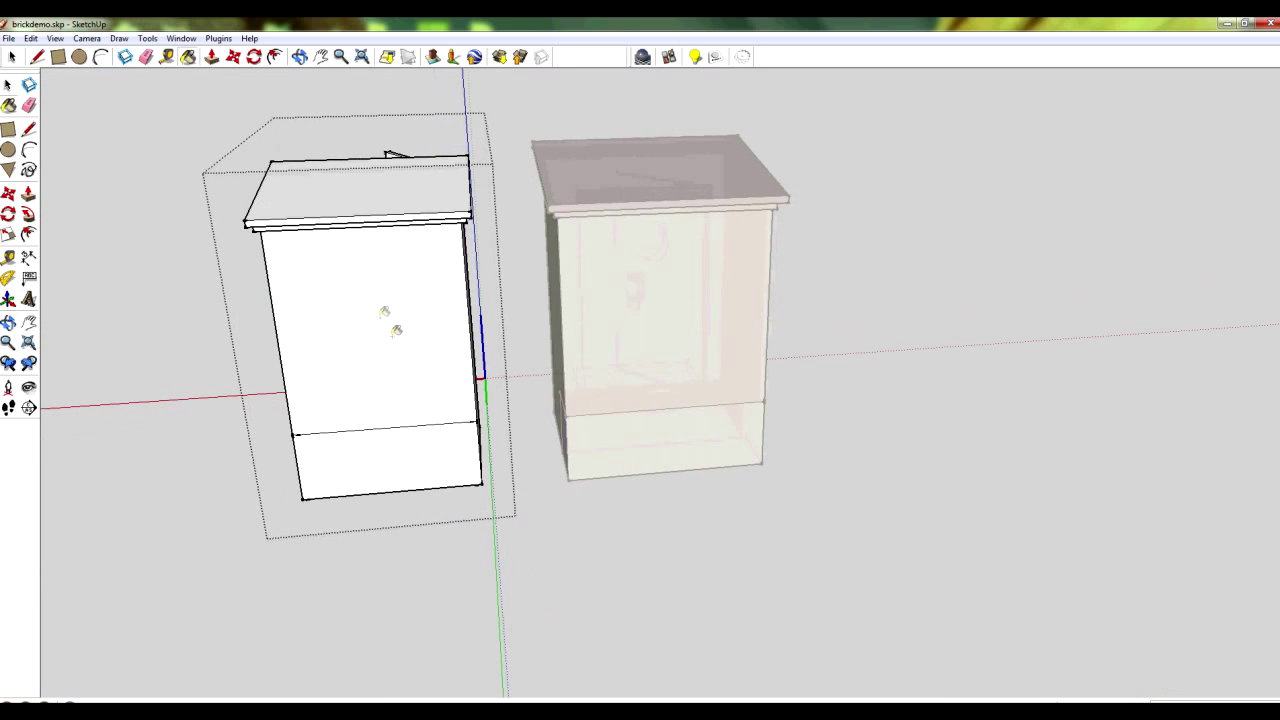
{"action": "left_click", "coordinate": [356, 304]}
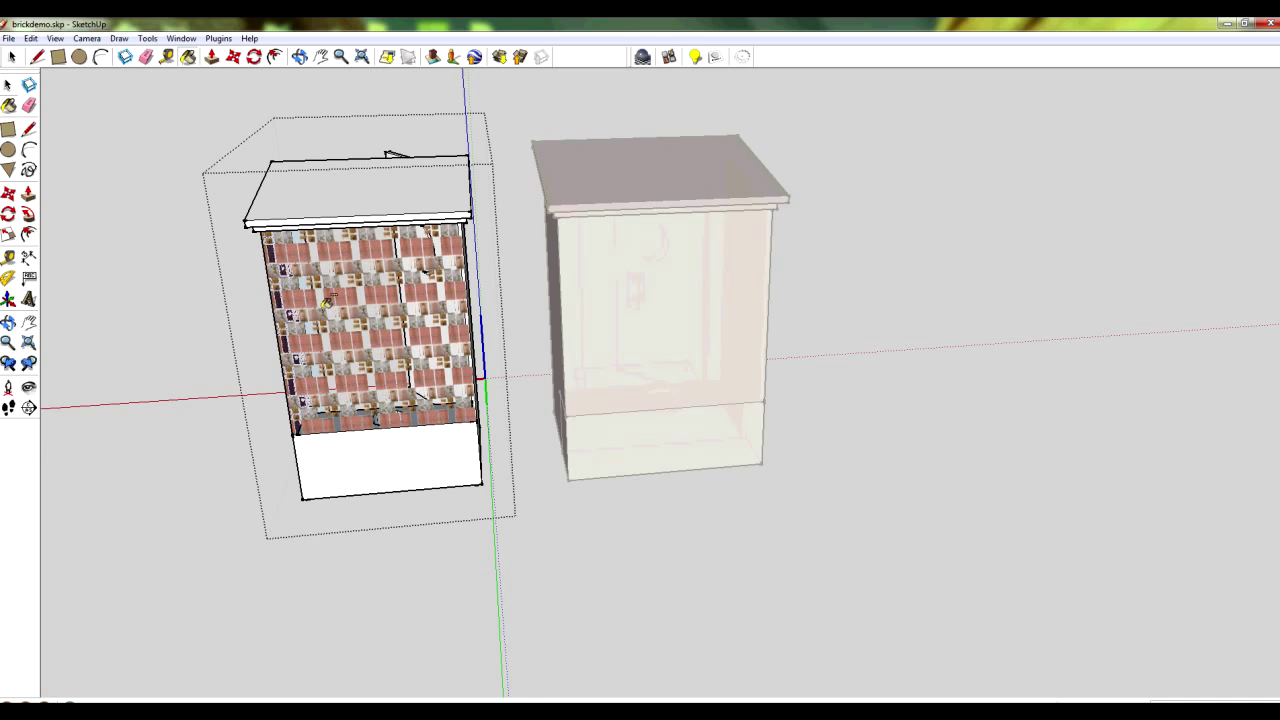
{"action": "key", "text": "ctrl+z"}
Turn off the Projected option for the brick side wall's texture
{"action": "middle_click_drag", "start_coordinate": [184, 306], "coordinate": [585, 346]}
{"action": "right_click", "coordinate": [653, 298]}
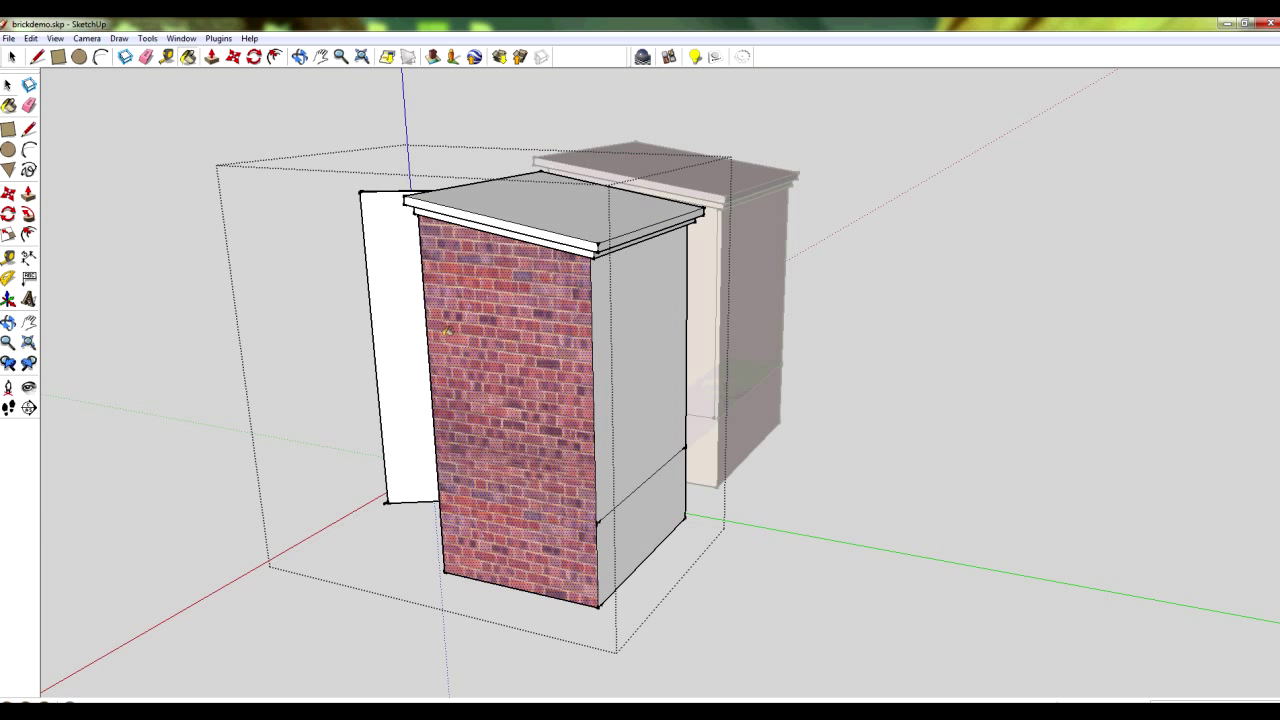
{"action": "right_click", "coordinate": [535, 350]}
{"action": "left_click", "coordinate": [590, 524]}
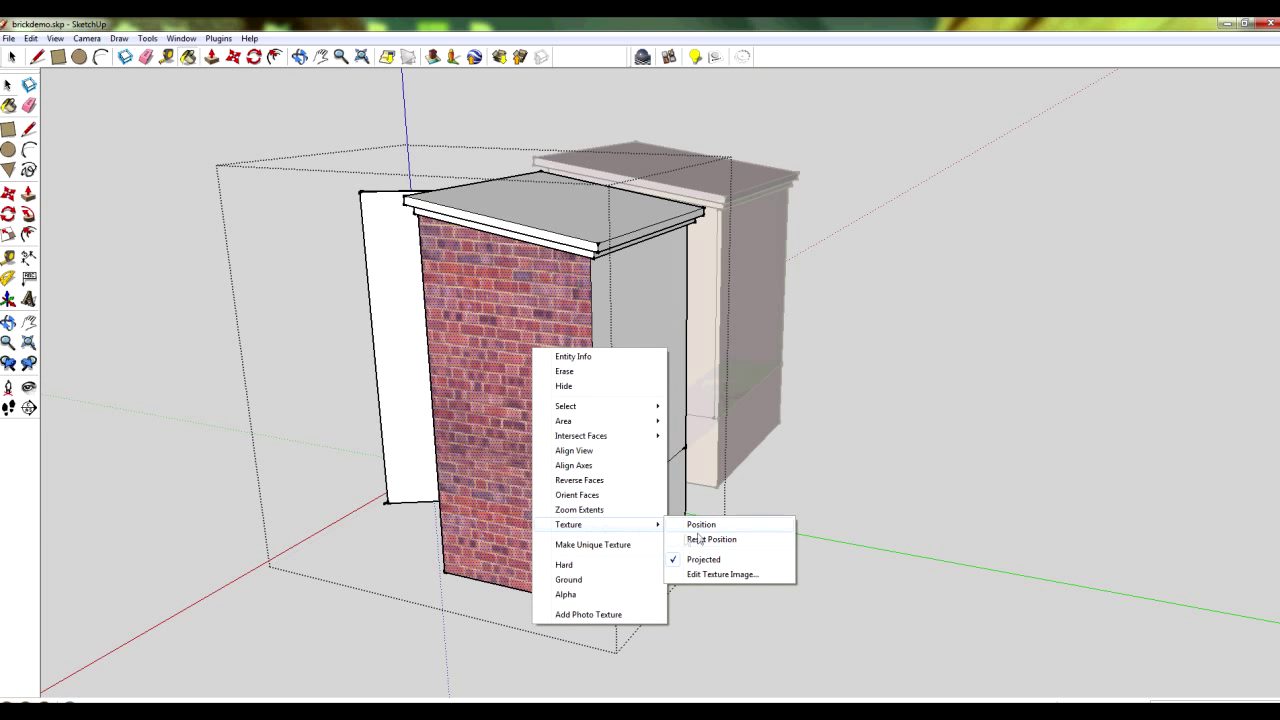
{"action": "left_click", "coordinate": [702, 559]}
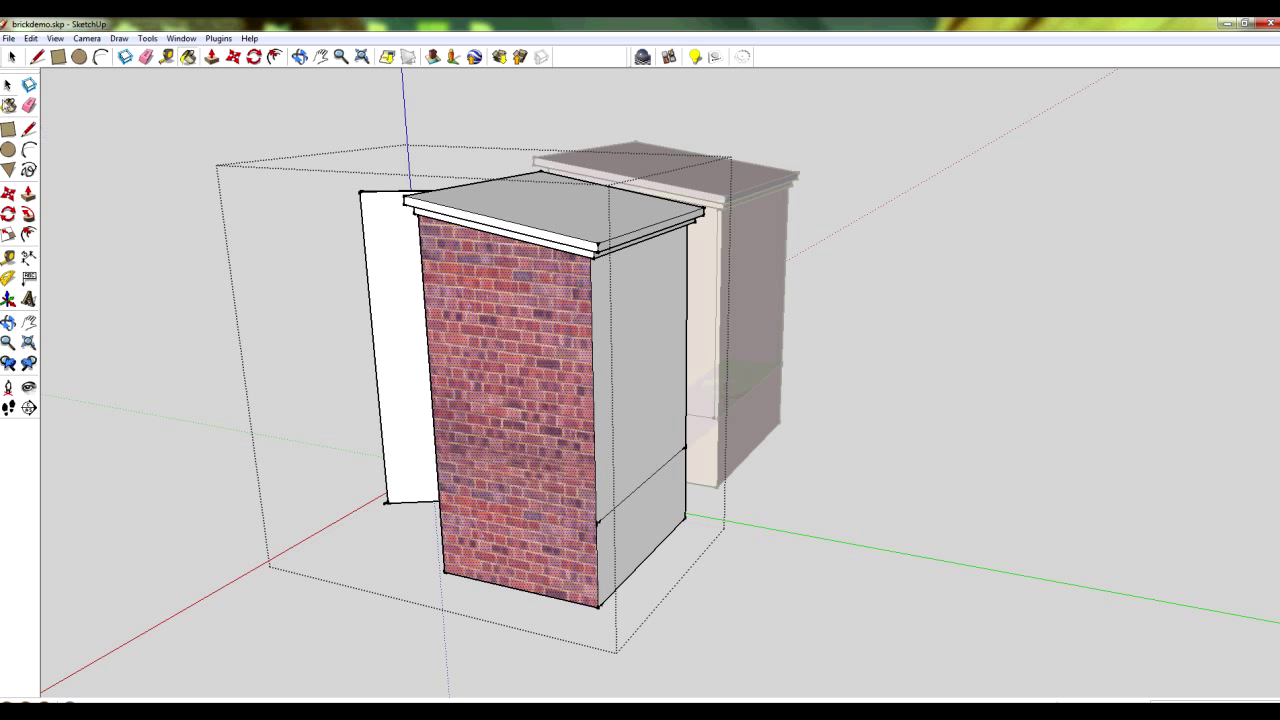
Sample the positioned brick texture from the side wall and paint the upper and lower back wall faces with it
{"action": "left_click", "coordinate": [11, 106]}
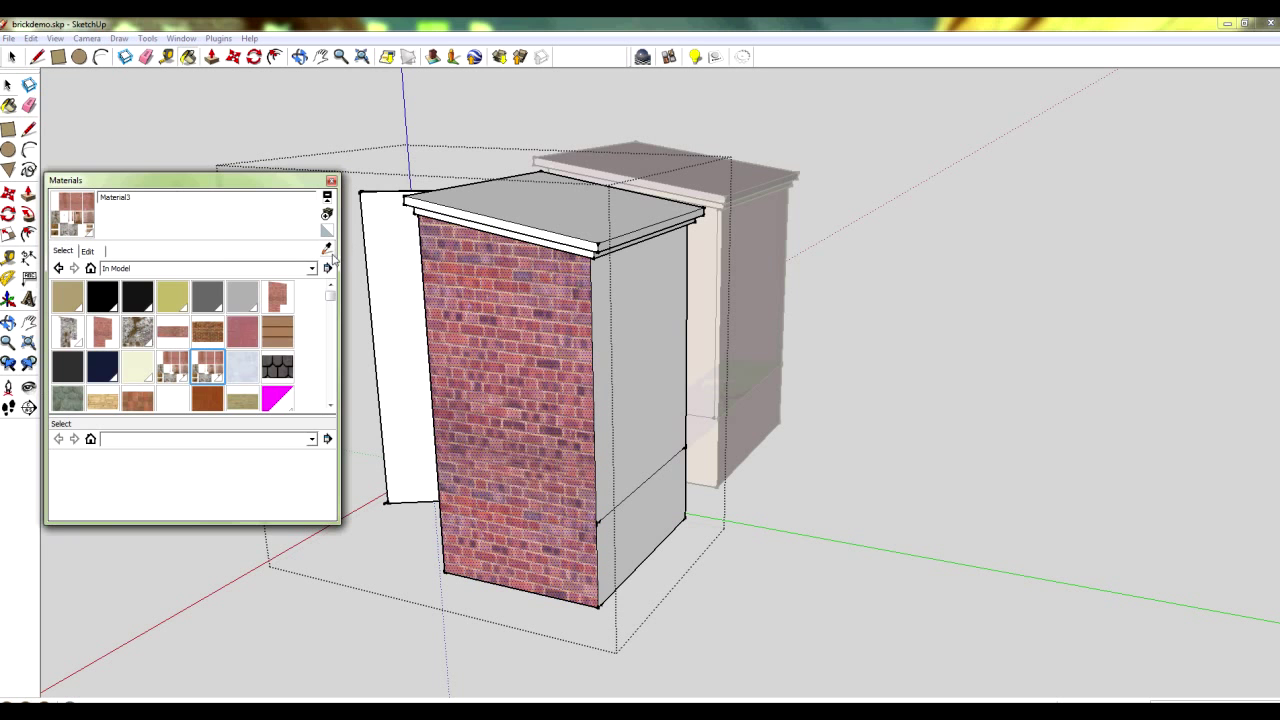
{"action": "left_click", "coordinate": [651, 377]}
{"action": "middle_click_drag", "start_coordinate": [651, 377], "coordinate": [411, 343]}
{"action": "left_click", "coordinate": [448, 435]}
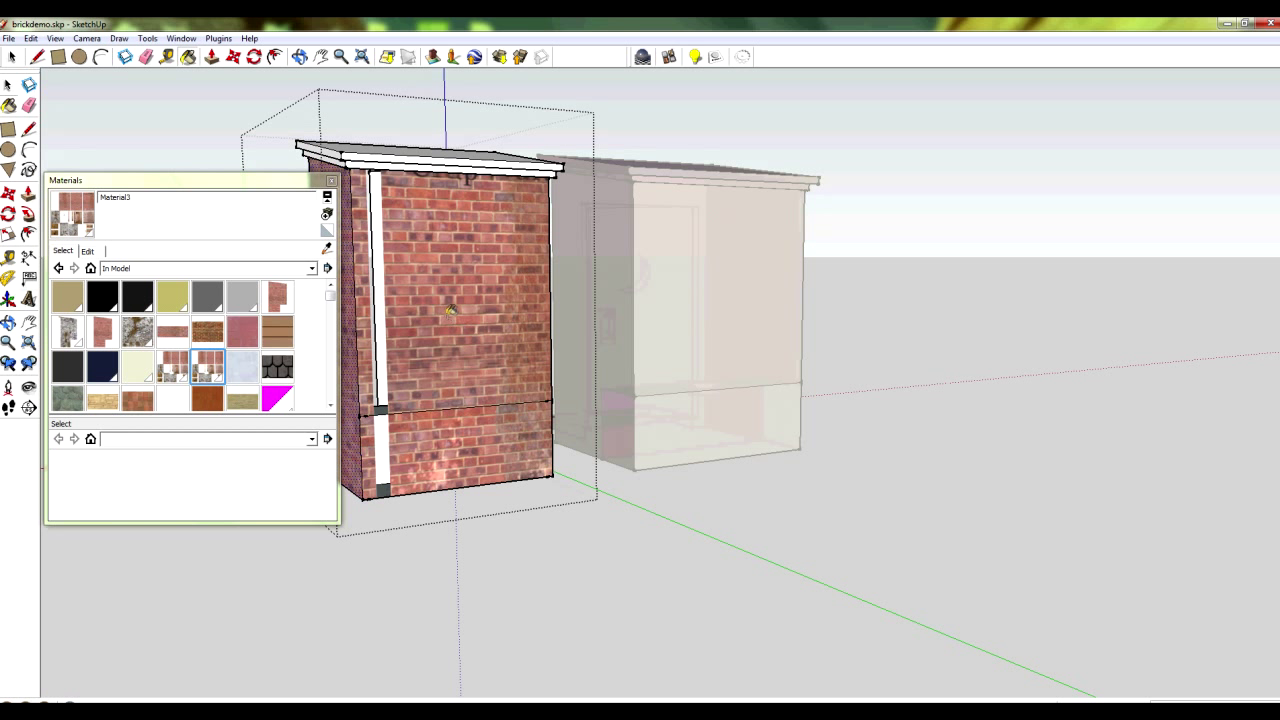
{"action": "left_click", "coordinate": [331, 181]}
Position the texture on the upper back wall and shift it so a different brick panel covers the wall
{"action": "middle_click_drag", "start_coordinate": [491, 337], "coordinate": [405, 345]}
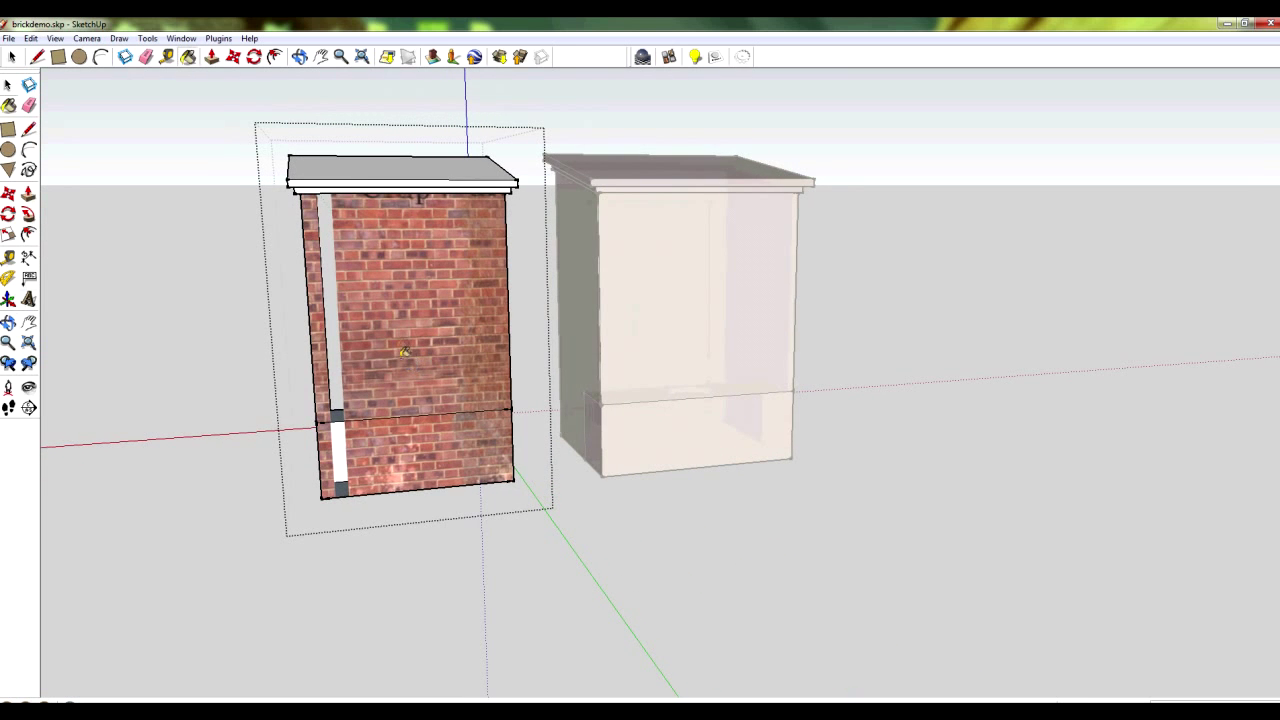
{"action": "right_click", "coordinate": [391, 308]}
{"action": "mouse_move", "coordinate": [441, 484]}
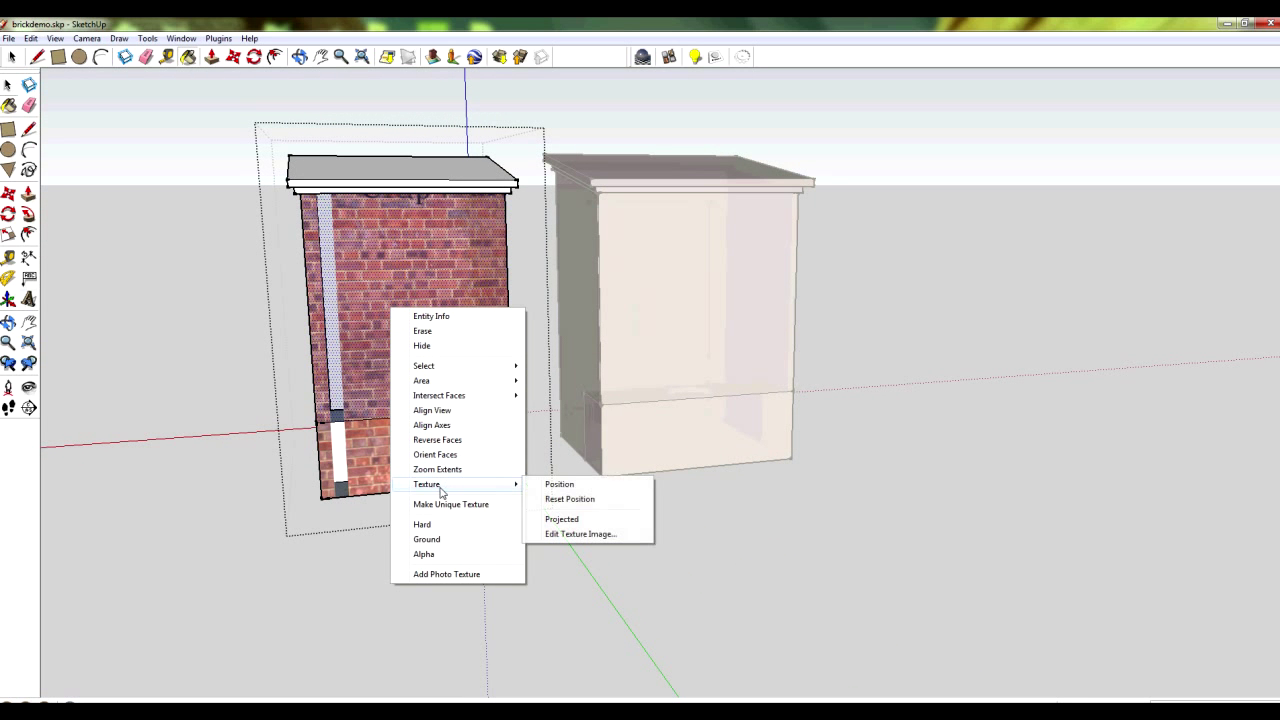
{"action": "left_click", "coordinate": [586, 486]}
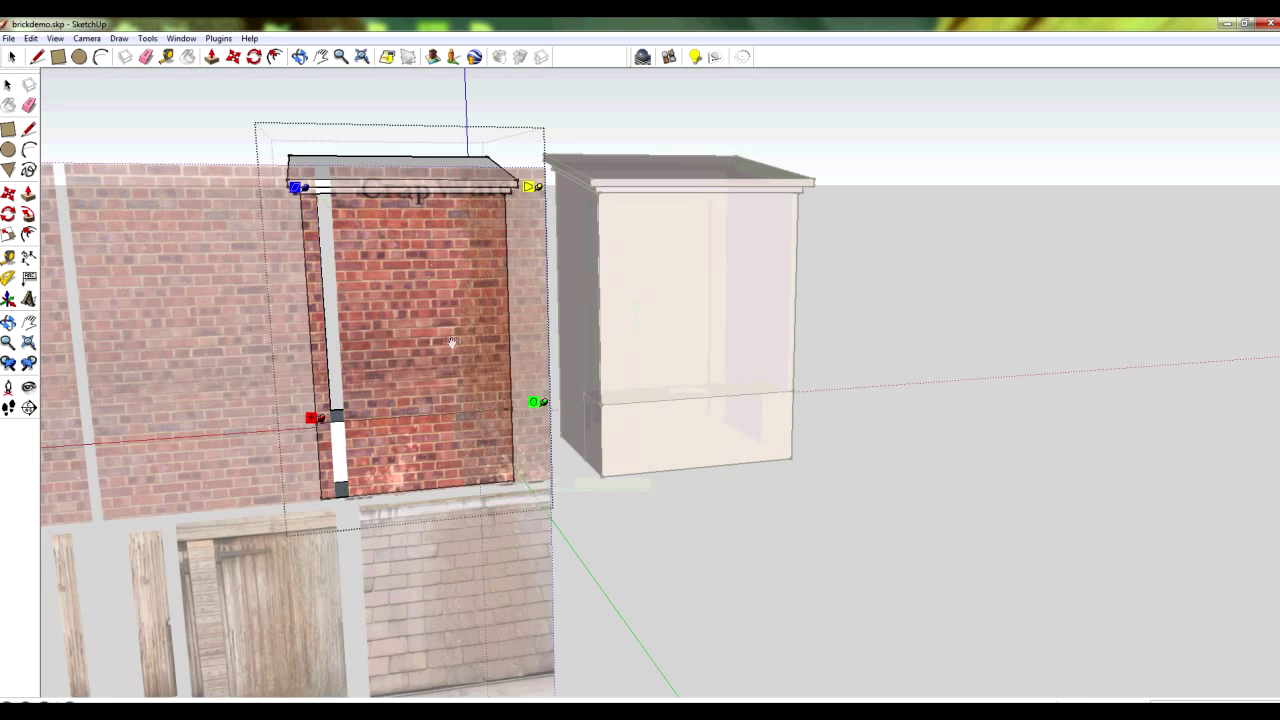
{"action": "left_click_drag", "start_coordinate": [452, 343], "coordinate": [627, 330]}
{"action": "left_click_drag", "start_coordinate": [313, 332], "coordinate": [606, 344]}
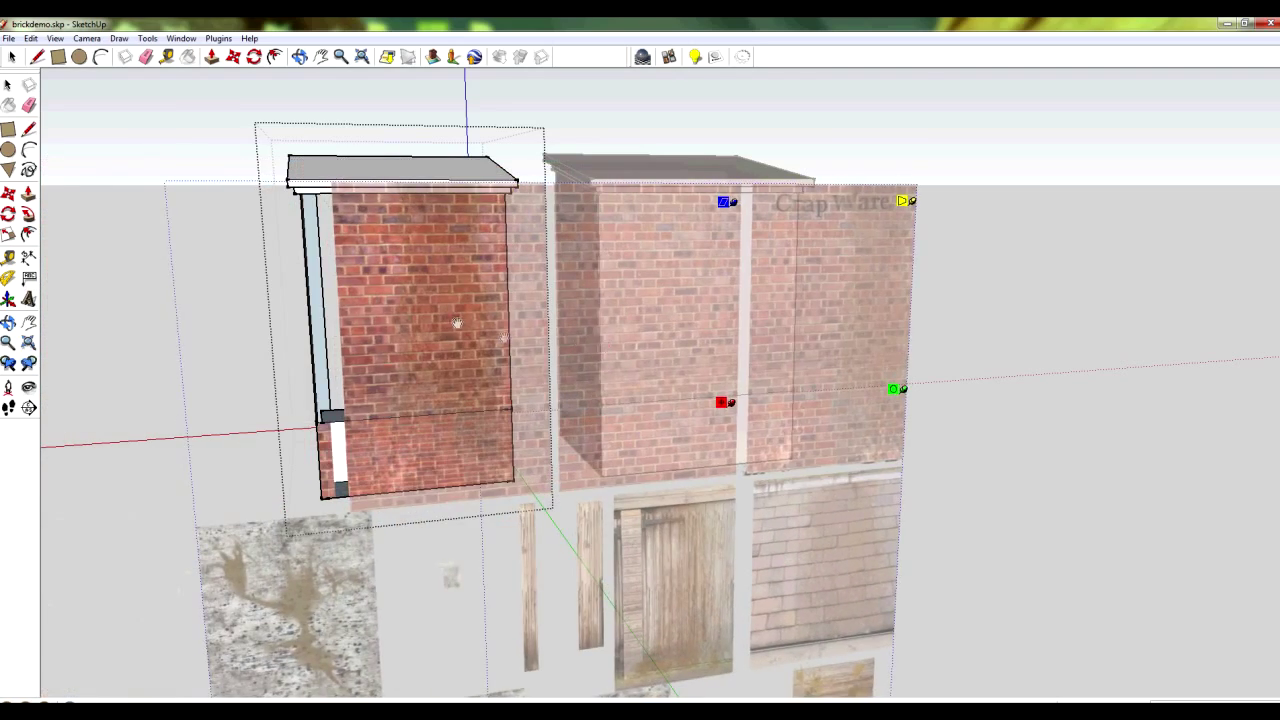
{"action": "left_click_drag", "start_coordinate": [452, 323], "coordinate": [396, 317]}
Switch the back wall's texture to free pins and align the brick panel's upper corners with the wall's upper corners
{"action": "right_click", "coordinate": [734, 308]}
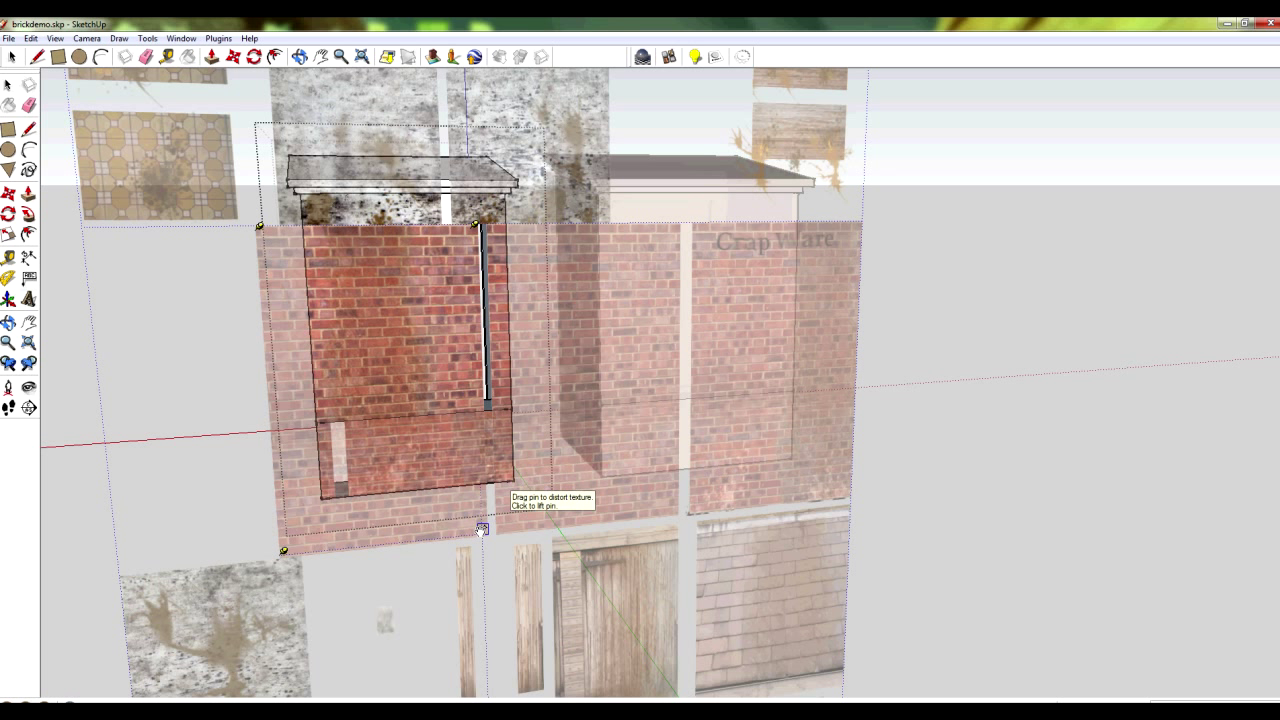
{"action": "scroll", "coordinate": [336, 275], "scroll_direction": "up", "scroll_amount": 1}
{"action": "scroll", "coordinate": [336, 275], "scroll_direction": "up", "scroll_amount": 3}
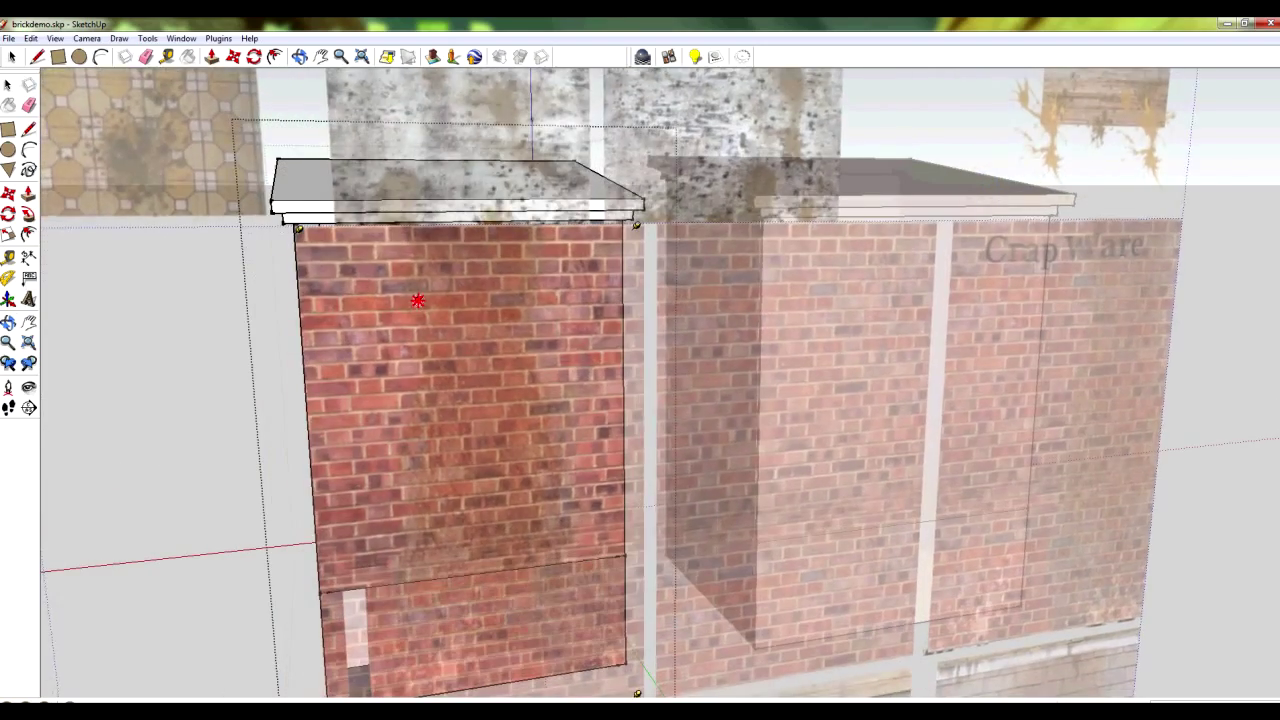
{"action": "left_click_drag", "start_coordinate": [418, 300], "coordinate": [416, 296]}
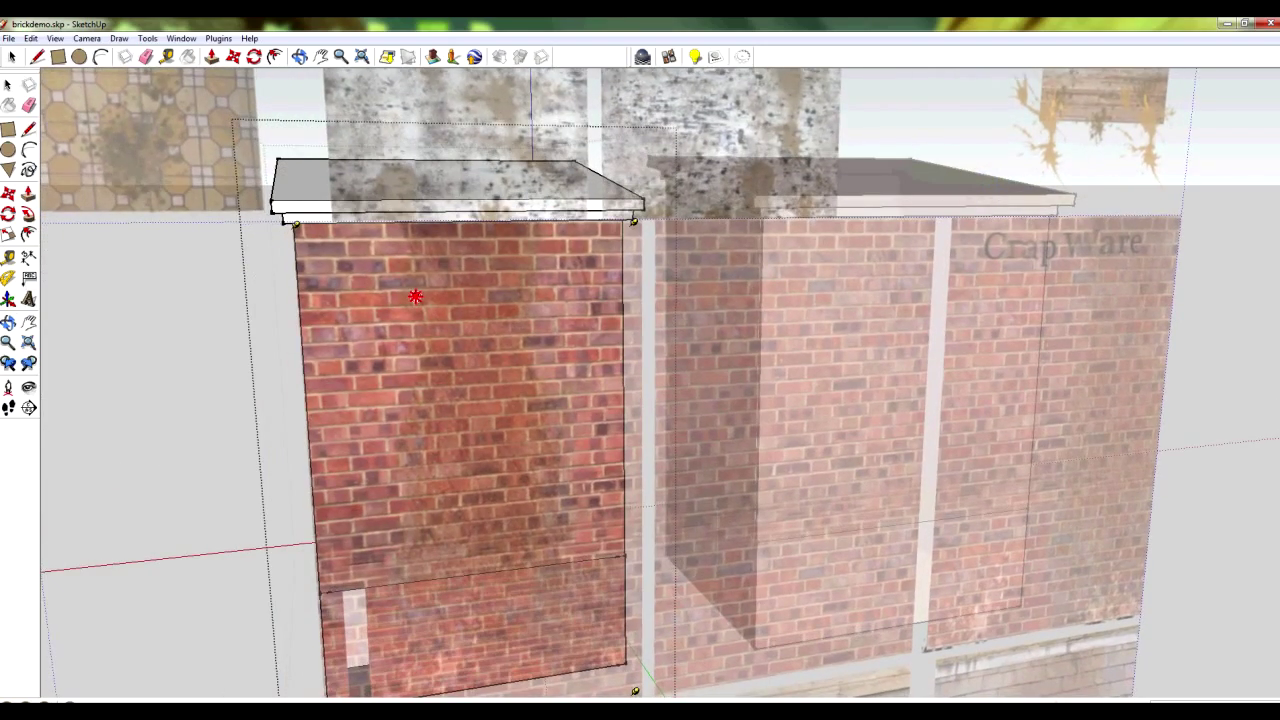
{"action": "mouse_move", "coordinate": [633, 221]}
{"action": "left_mouse_down"}
{"action": "mouse_move", "coordinate": [612, 221]}
{"action": "mouse_move", "coordinate": [623, 220]}
{"action": "left_mouse_up"}
Stretch the brick panel's lower corners to the back wall's bottom corners and finish positioning the texture
{"action": "middle_click_drag", "start_coordinate": [655, 663], "coordinate": [666, 501], "text": "shift"}
{"action": "left_click_drag", "start_coordinate": [648, 532], "coordinate": [639, 512]}
{"action": "middle_click_drag", "start_coordinate": [643, 518], "coordinate": [615, 516]}
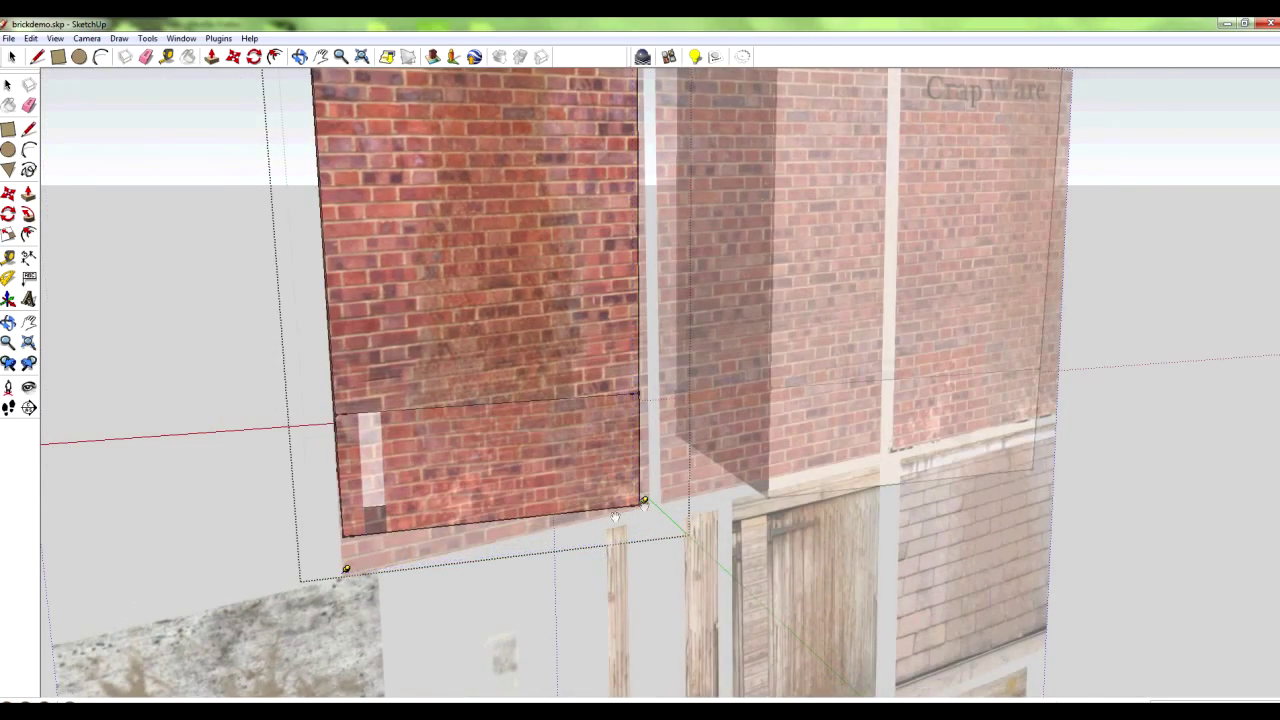
{"action": "left_click_drag", "start_coordinate": [346, 569], "coordinate": [345, 532]}
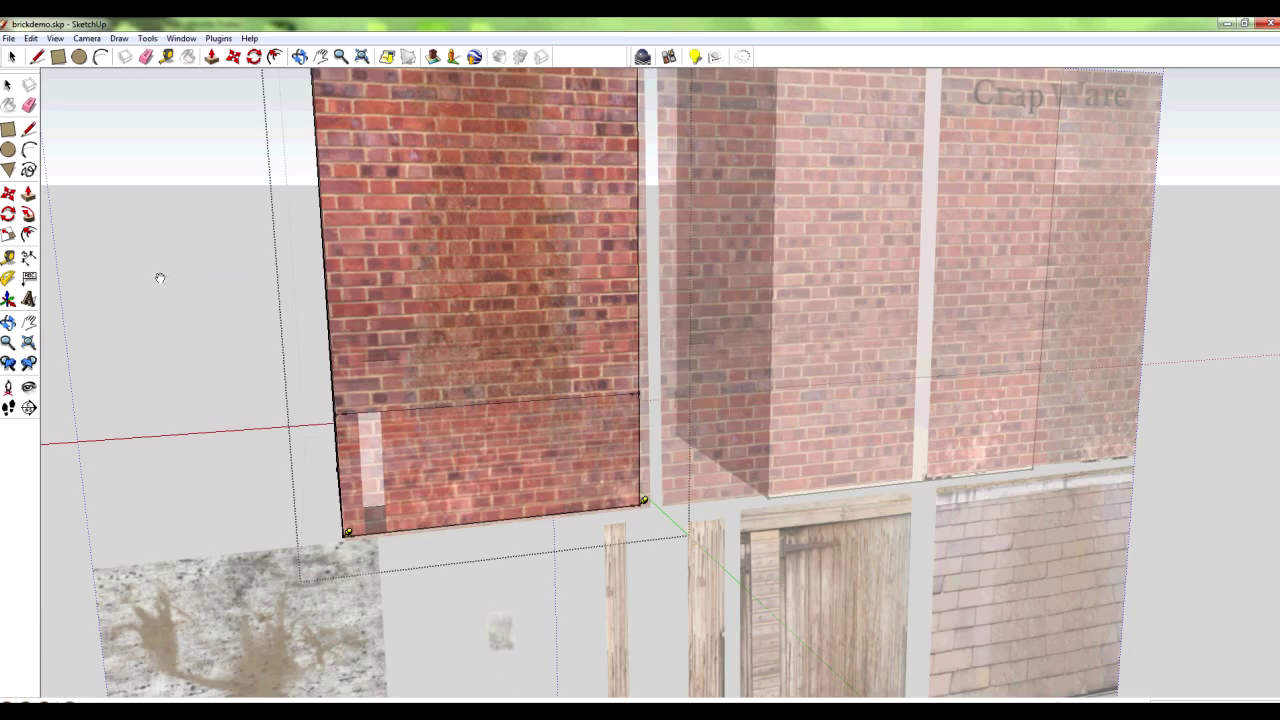
{"action": "scroll", "coordinate": [183, 280], "scroll_direction": "down", "scroll_amount": 1}
{"action": "right_click", "coordinate": [401, 223]}
{"action": "left_click", "coordinate": [432, 233]}
Sample the fitted brick texture from the upper back wall and paint the lower back wall face with it
{"action": "middle_click_drag", "start_coordinate": [224, 226], "coordinate": [274, 251]}
{"action": "middle_click_drag", "start_coordinate": [483, 214], "coordinate": [418, 228]}
{"action": "left_click", "coordinate": [9, 106]}
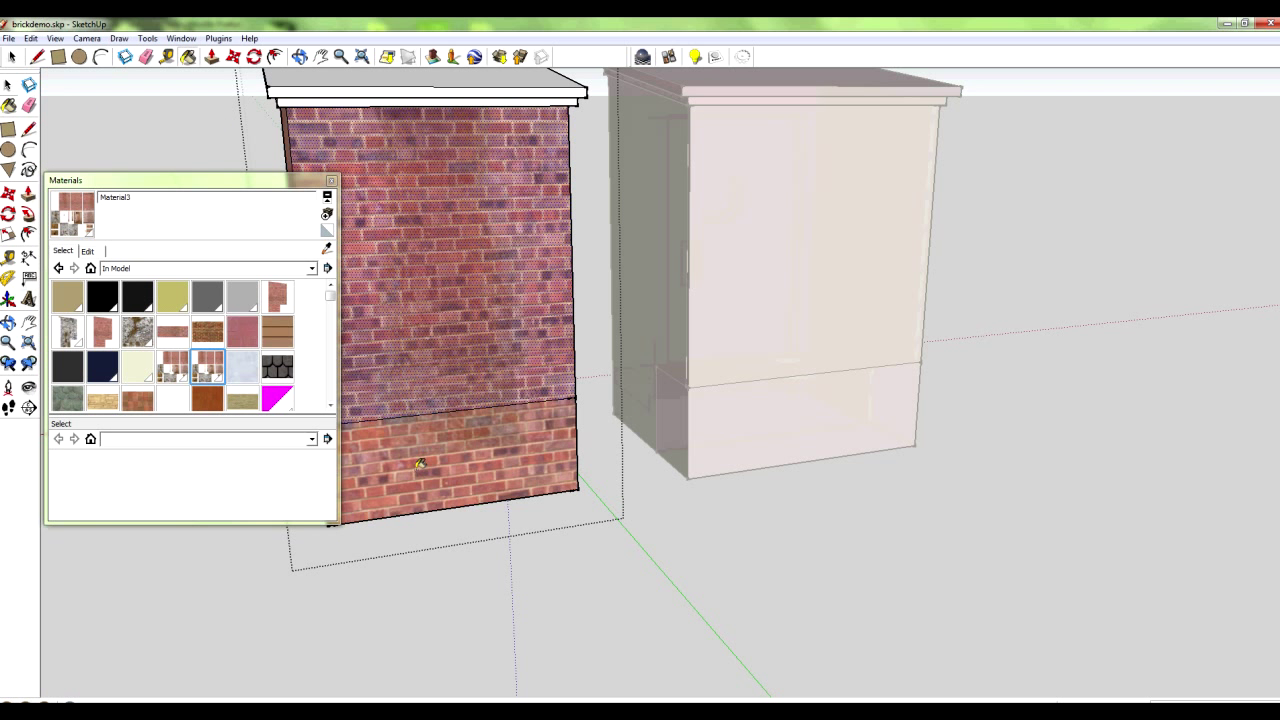
{"action": "left_click", "coordinate": [332, 181]}
Paint the crescent-moon door with Material3 and shift its texture so the image's wooden door panel lies over it
{"action": "middle_click_drag", "start_coordinate": [282, 400], "coordinate": [266, 376]}
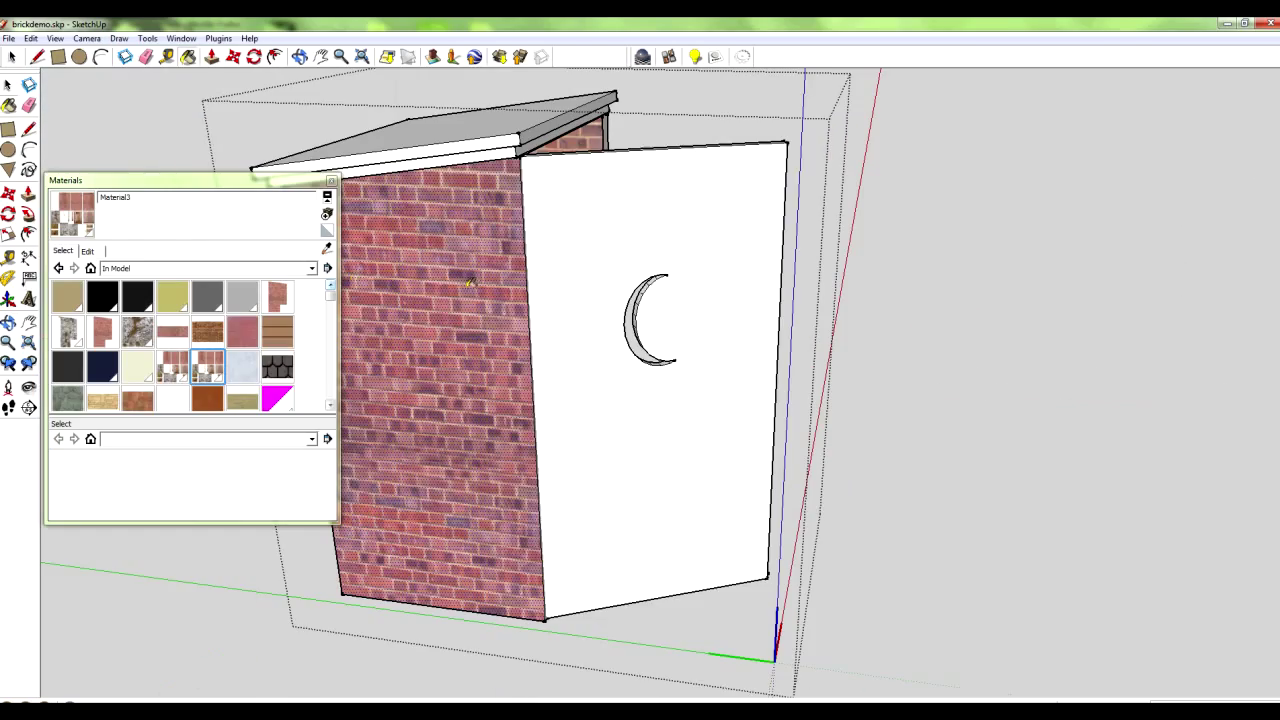
{"action": "middle_click_drag", "start_coordinate": [604, 335], "coordinate": [548, 271]}
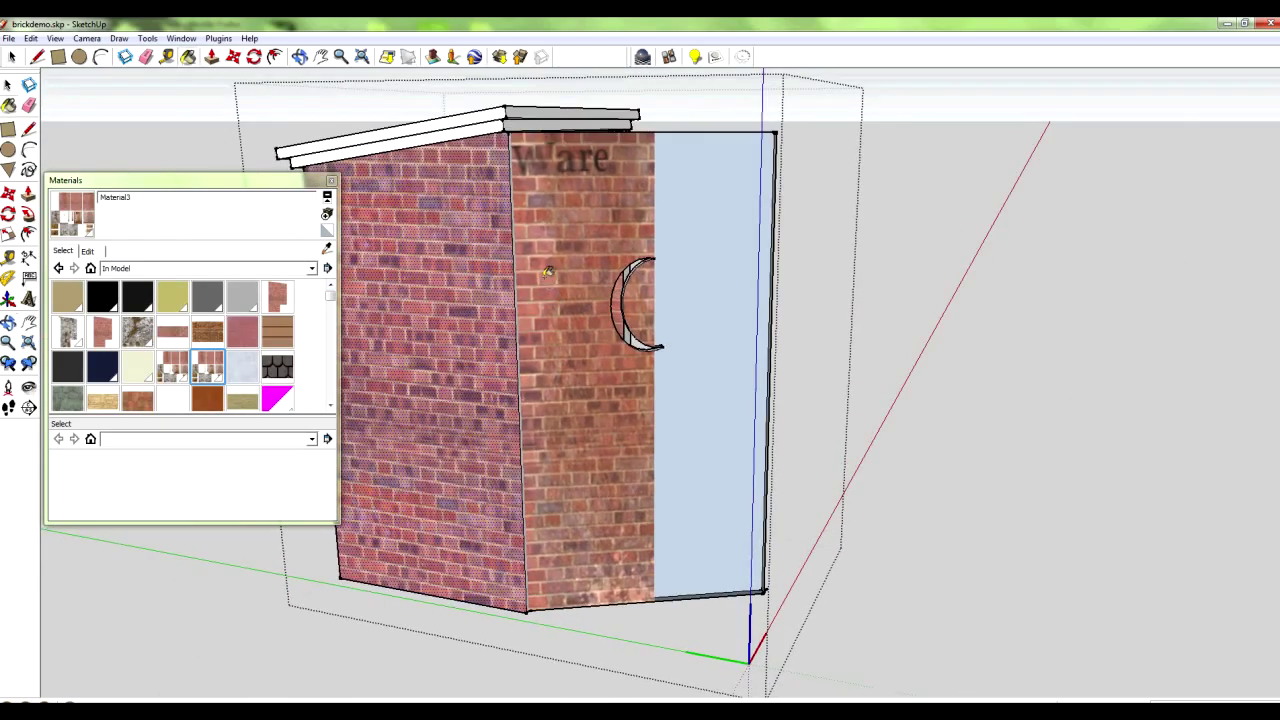
{"action": "right_click", "coordinate": [558, 291]}
{"action": "mouse_move", "coordinate": [670, 474]}
{"action": "left_click", "coordinate": [718, 477]}
{"action": "scroll", "coordinate": [586, 363], "scroll_direction": "down", "scroll_amount": 4}
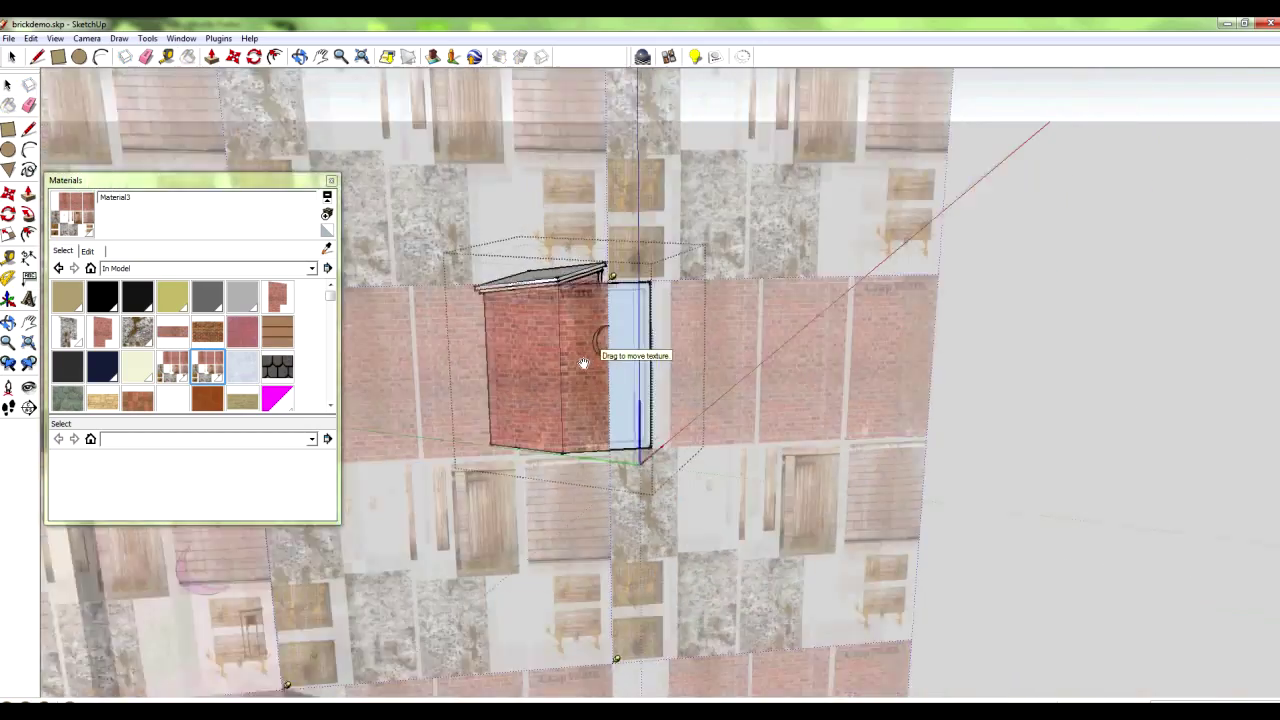
{"action": "middle_click_drag", "start_coordinate": [567, 364], "coordinate": [575, 325]}
{"action": "right_click", "coordinate": [575, 325]}
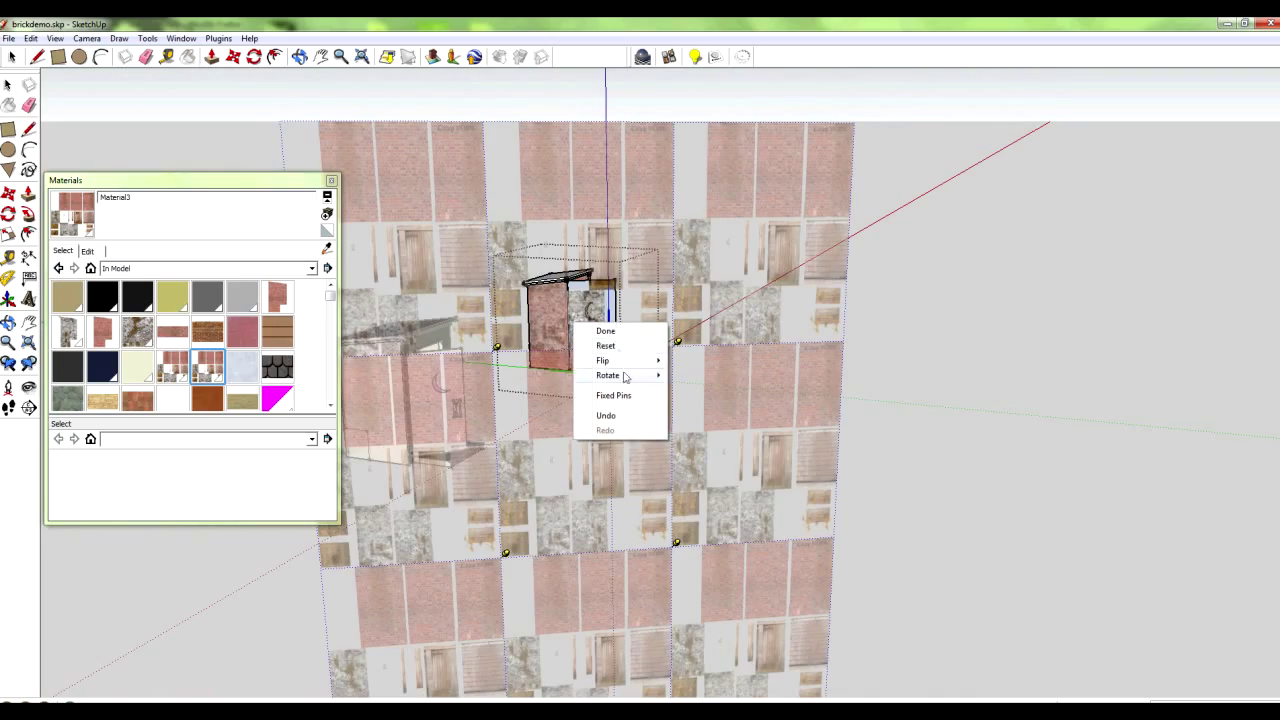
{"action": "left_click_drag", "start_coordinate": [553, 447], "coordinate": [557, 317]}
{"action": "left_click_drag", "start_coordinate": [608, 445], "coordinate": [577, 421]}
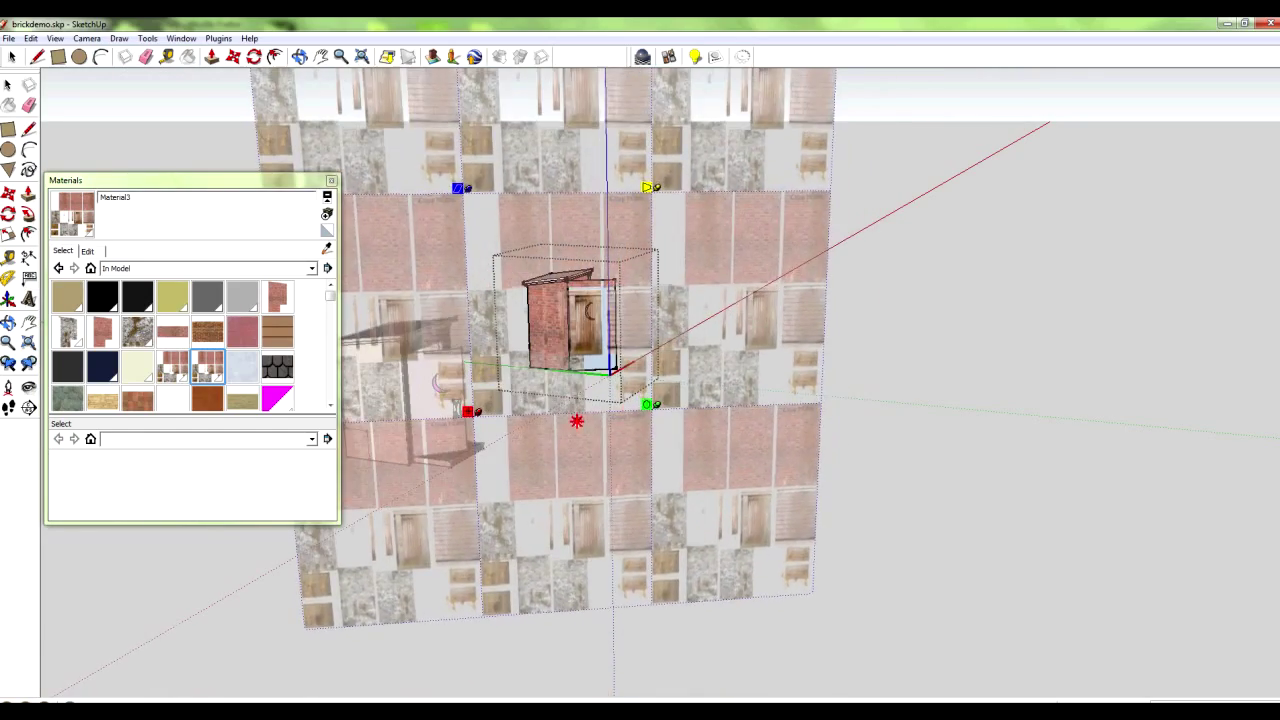
Scale and move the texture until the wooden door planks fill the outhouse door, and finish positioning it
{"action": "scroll", "coordinate": [600, 343], "scroll_direction": "up", "scroll_amount": 5}
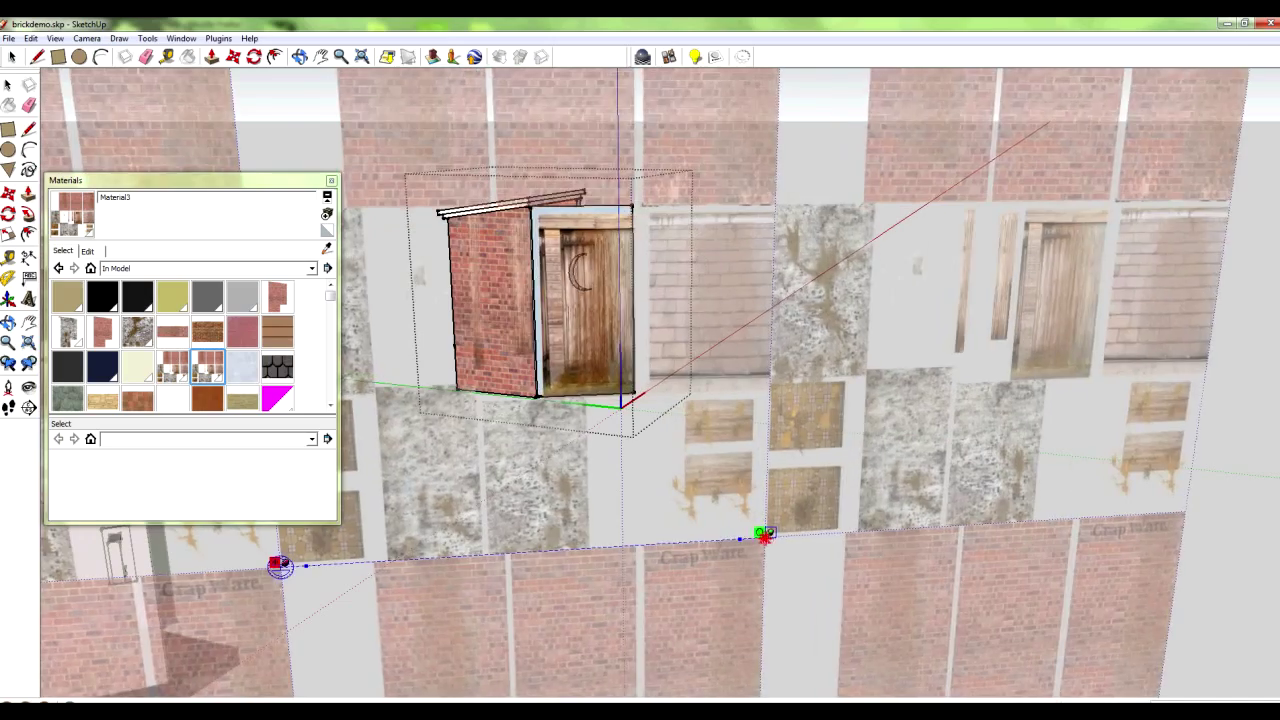
{"action": "left_click_drag", "start_coordinate": [567, 373], "coordinate": [555, 379]}
{"action": "left_click_drag", "start_coordinate": [755, 543], "coordinate": [780, 543]}
{"action": "left_click_drag", "start_coordinate": [587, 362], "coordinate": [578, 362]}
{"action": "left_click_drag", "start_coordinate": [772, 541], "coordinate": [777, 575]}
{"action": "scroll", "coordinate": [556, 336], "scroll_direction": "up", "scroll_amount": 4}
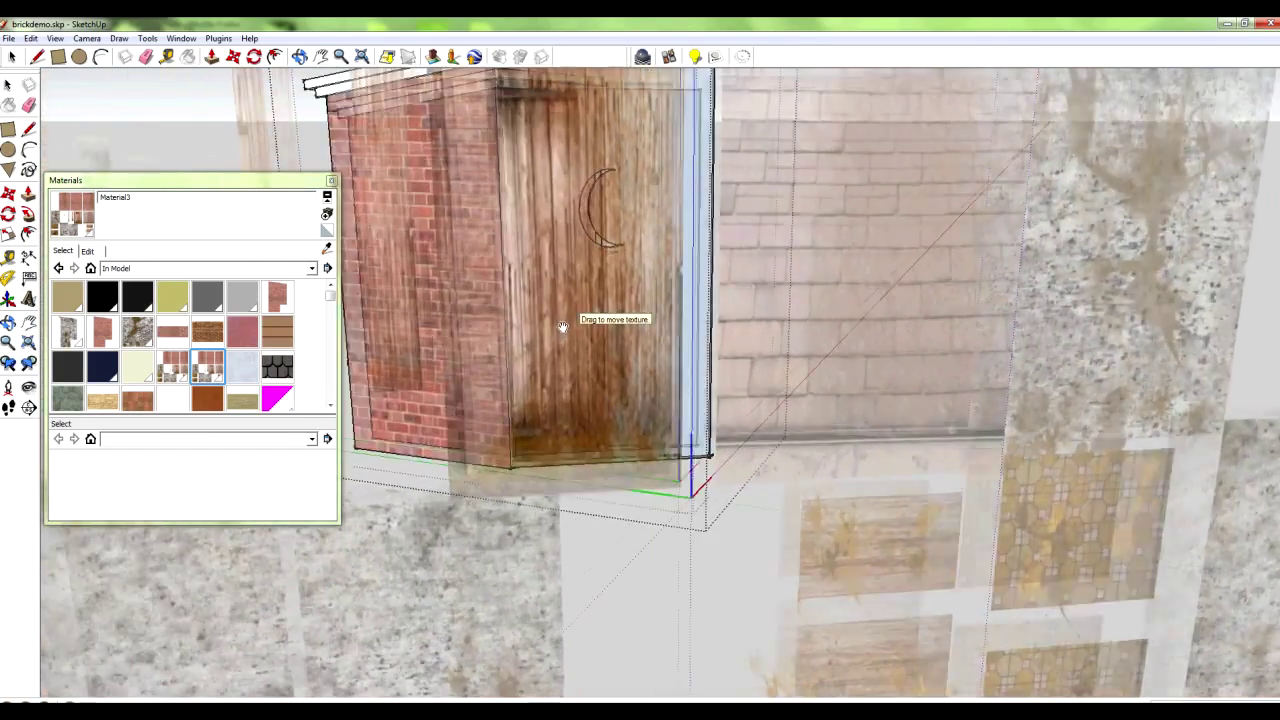
{"action": "scroll", "coordinate": [563, 326], "scroll_direction": "down", "scroll_amount": 3}
{"action": "left_click_drag", "start_coordinate": [841, 640], "coordinate": [871, 686]}
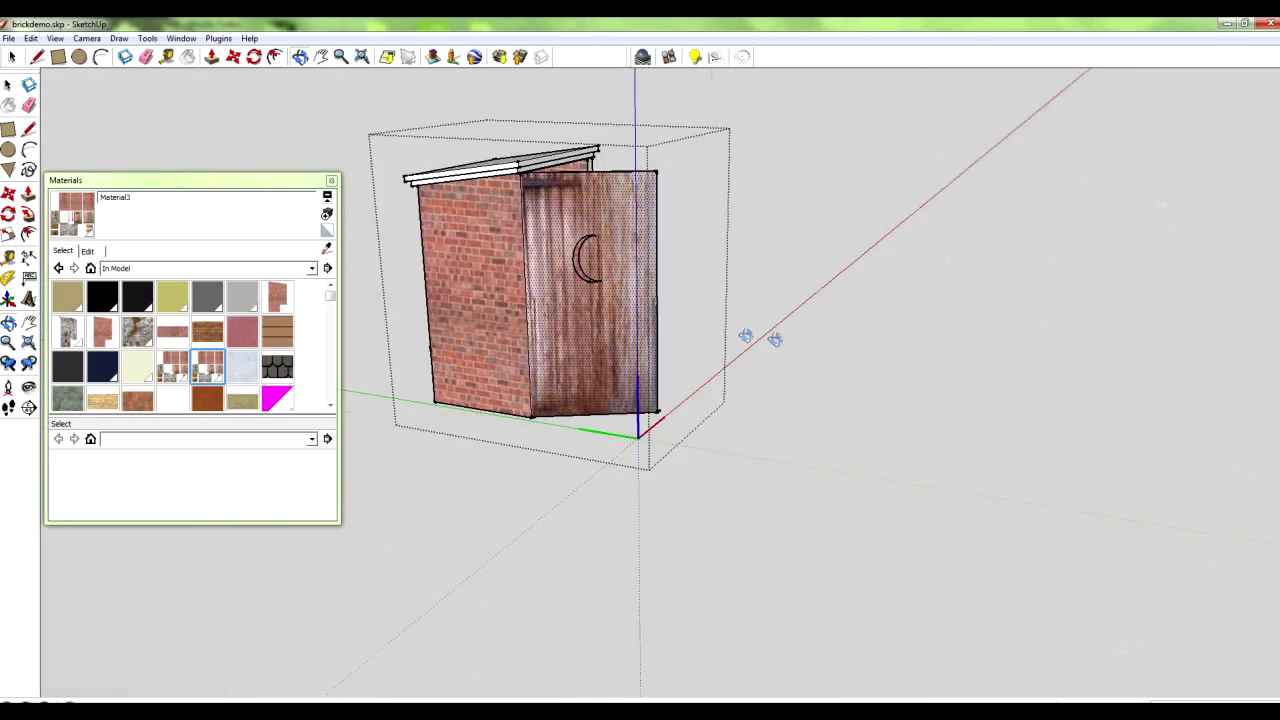
Save the model with the textured door
{"action": "middle_click_drag", "start_coordinate": [760, 338], "coordinate": [551, 272]}
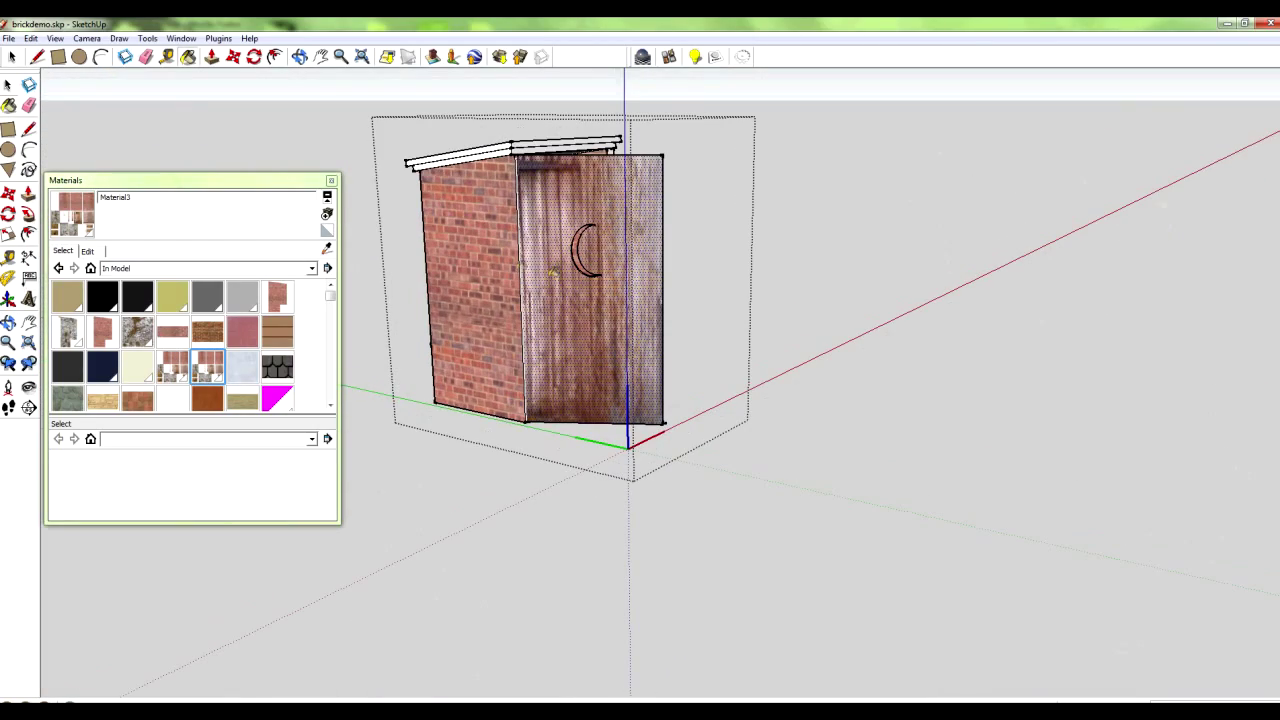
{"action": "left_click", "coordinate": [10, 38]}
{"action": "left_click", "coordinate": [29, 91]}
Paint the side wall's narrow front edge with Material3 and shift its texture onto a brick panel
{"action": "middle_click_drag", "start_coordinate": [777, 291], "coordinate": [748, 285]}
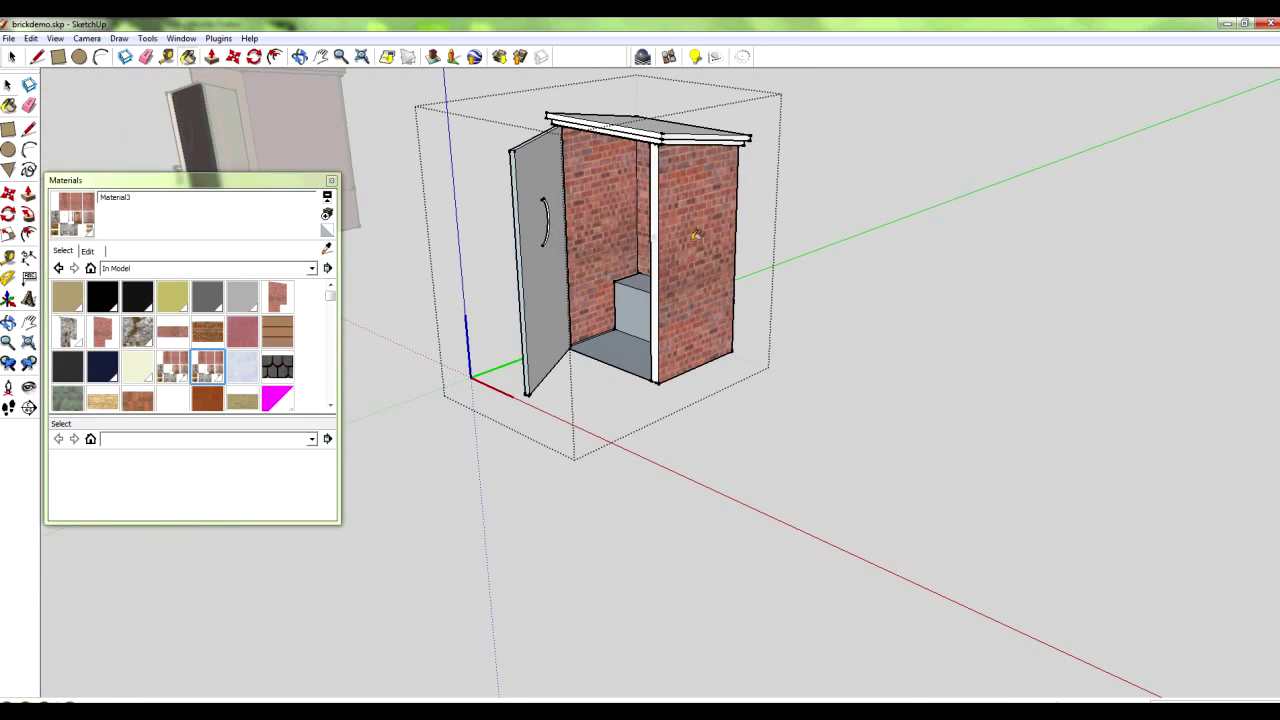
{"action": "middle_click_drag", "start_coordinate": [694, 234], "coordinate": [705, 328]}
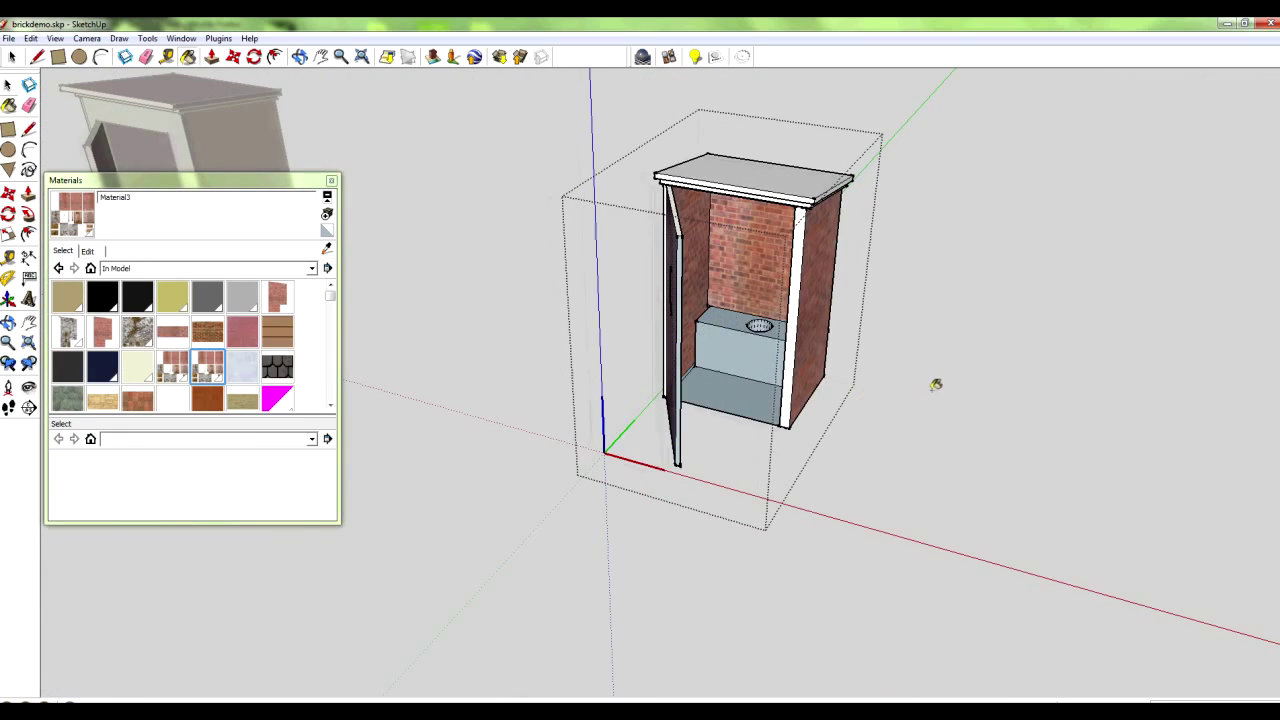
{"action": "middle_click_drag", "start_coordinate": [936, 384], "coordinate": [863, 226]}
{"action": "scroll", "coordinate": [888, 224], "scroll_direction": "up", "scroll_amount": 3}
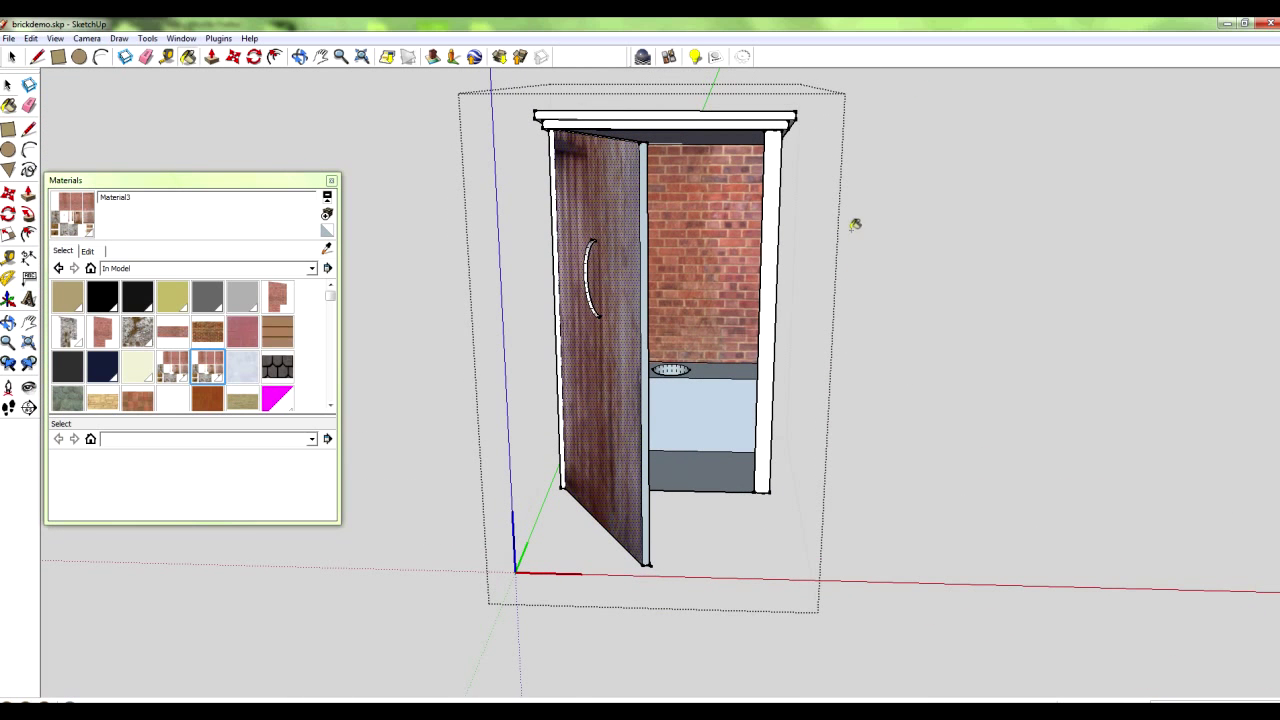
{"action": "left_click", "coordinate": [769, 300]}
{"action": "right_click", "coordinate": [770, 305]}
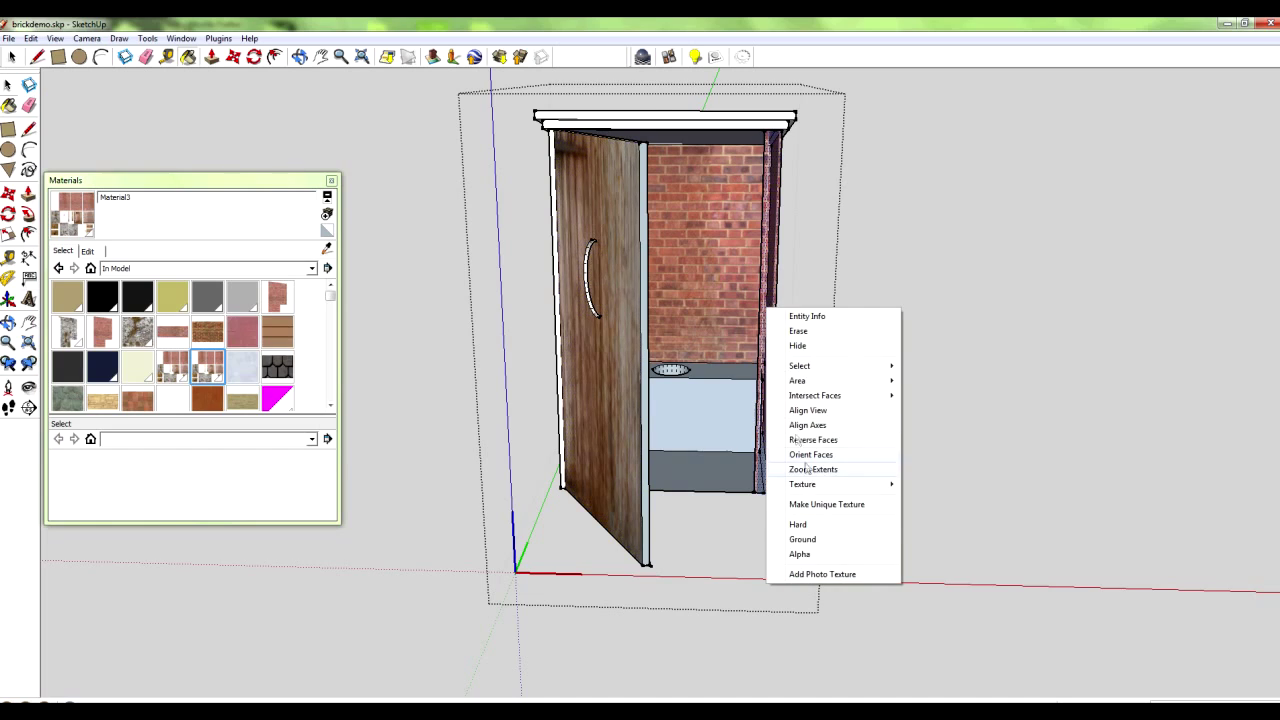
{"action": "mouse_move", "coordinate": [814, 486]}
{"action": "left_click", "coordinate": [920, 486]}
{"action": "scroll", "coordinate": [732, 271], "scroll_direction": "down", "scroll_amount": 2}
{"action": "left_click_drag", "start_coordinate": [732, 271], "coordinate": [440, 225]}
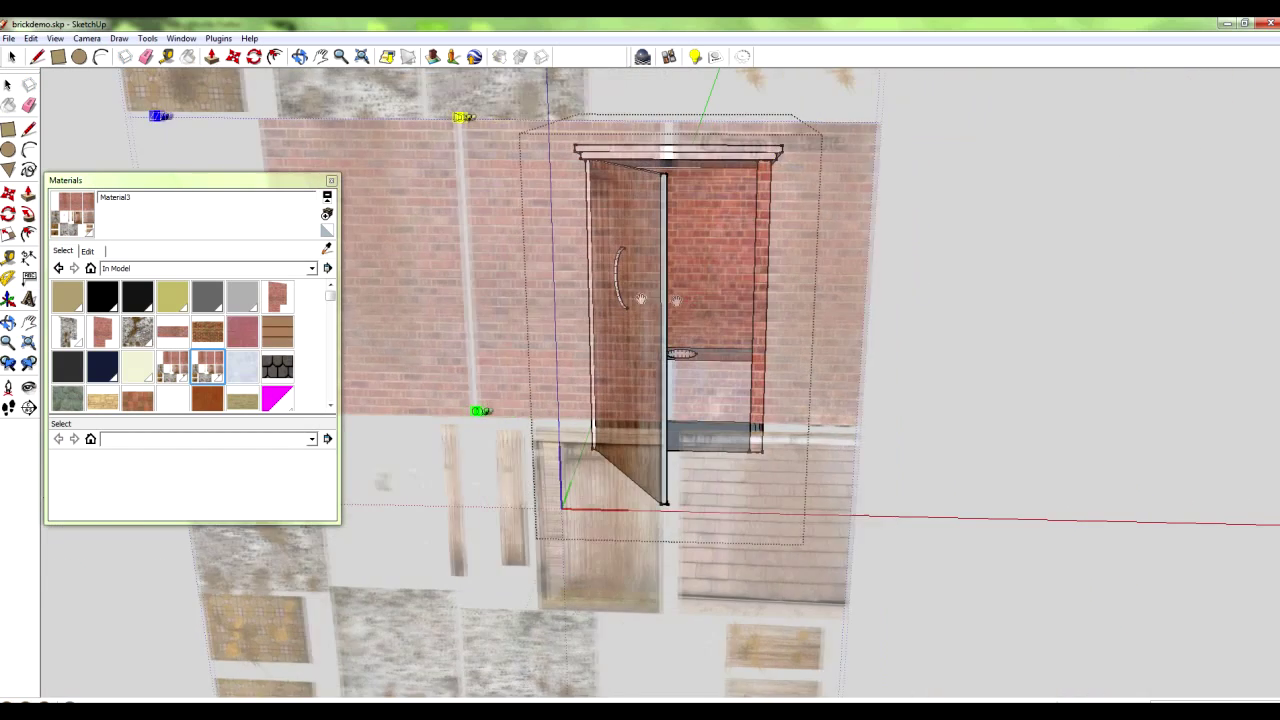
{"action": "left_click", "coordinate": [780, 283]}
Reposition the brick texture on the side wall's narrow front edge once more
{"action": "right_click", "coordinate": [766, 273]}
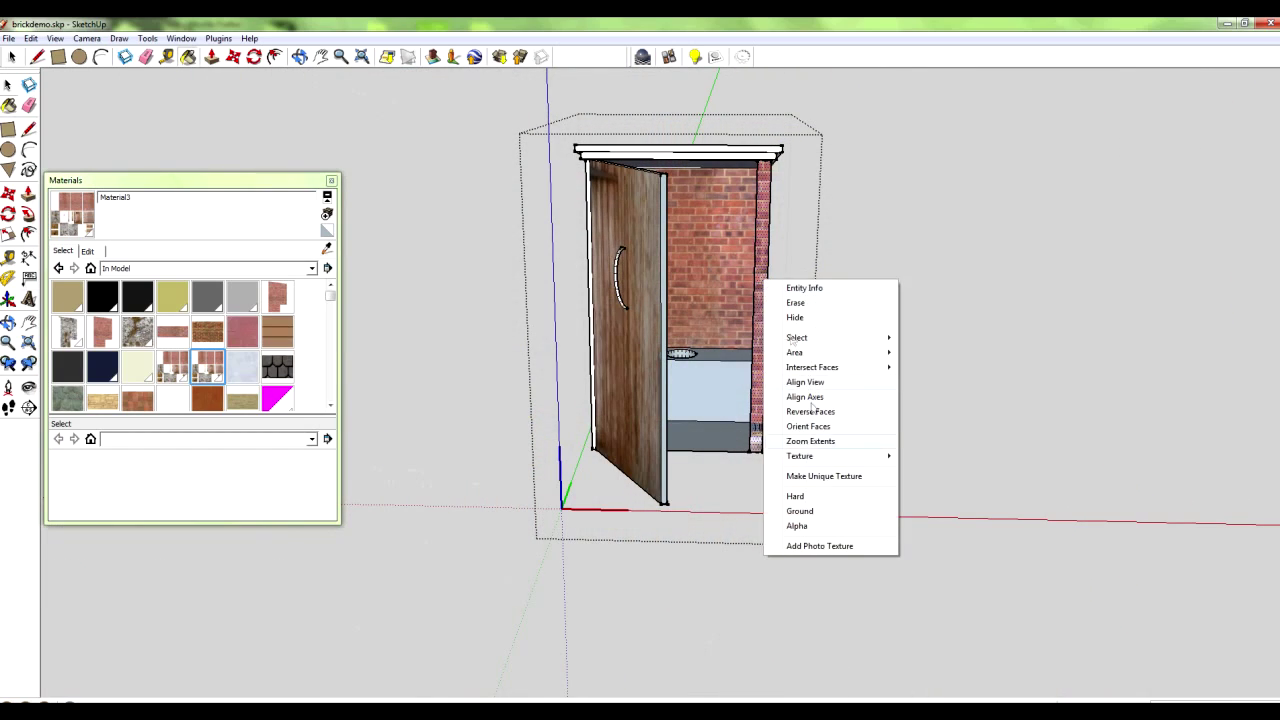
{"action": "mouse_move", "coordinate": [824, 460]}
{"action": "left_click", "coordinate": [913, 457]}
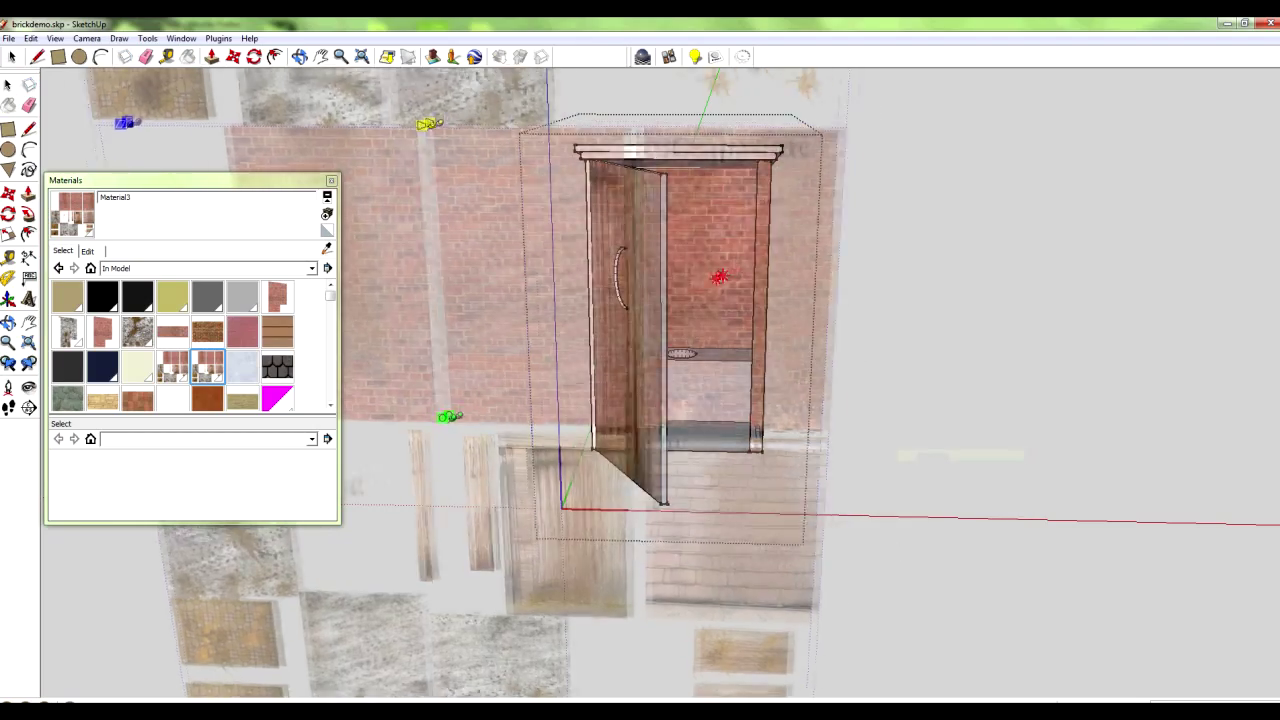
{"action": "left_click_drag", "start_coordinate": [715, 279], "coordinate": [648, 302]}
Save the model with the bricked front edge
{"action": "middle_click_drag", "start_coordinate": [647, 302], "coordinate": [817, 280]}
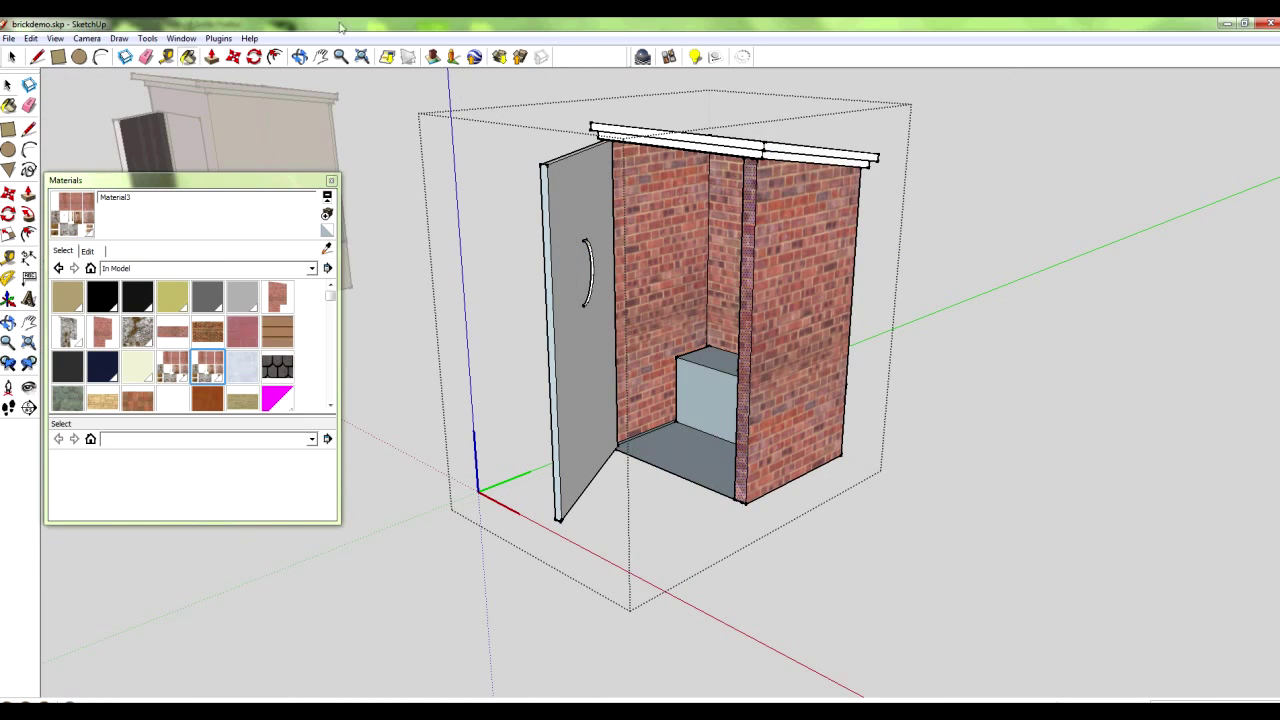
{"action": "left_click", "coordinate": [16, 39]}
{"action": "left_click", "coordinate": [32, 88]}
Paint the toilet seat box's front with Material3 and shift its texture onto the stained wooden plank panel
{"action": "middle_click_drag", "start_coordinate": [1020, 180], "coordinate": [792, 300]}
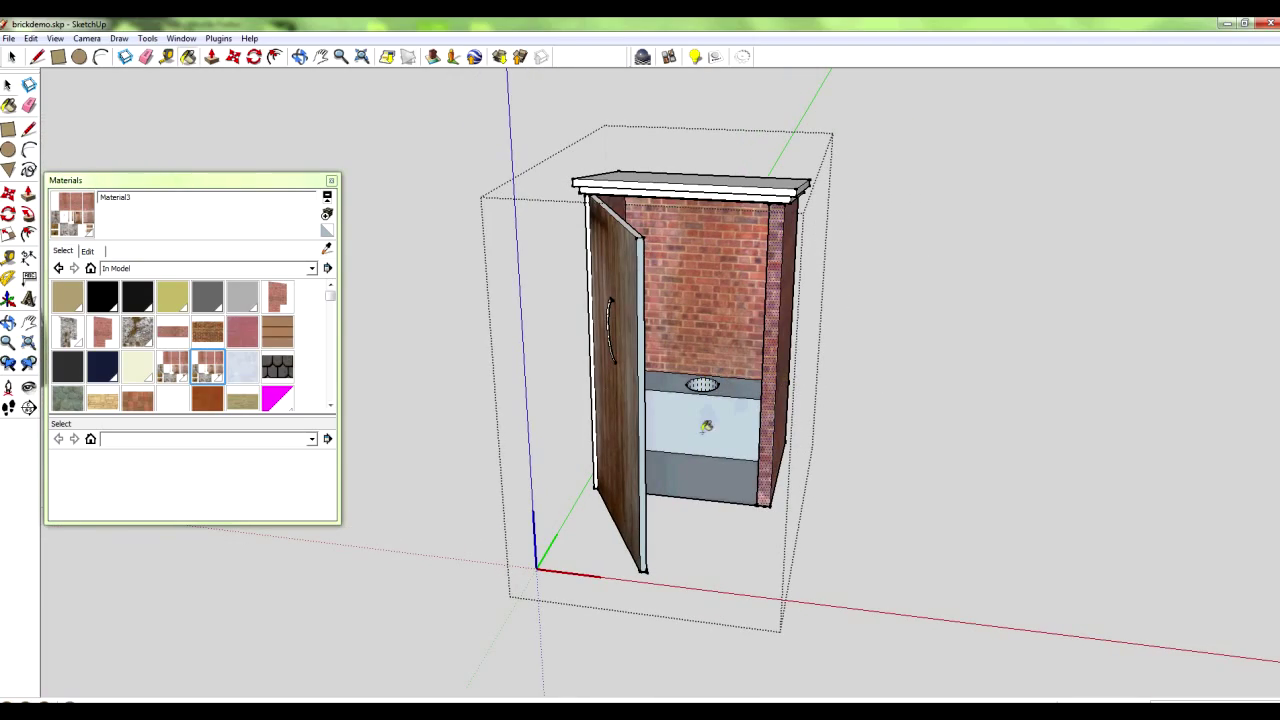
{"action": "right_click", "coordinate": [706, 418]}
{"action": "mouse_move", "coordinate": [737, 597]}
{"action": "left_click", "coordinate": [871, 597]}
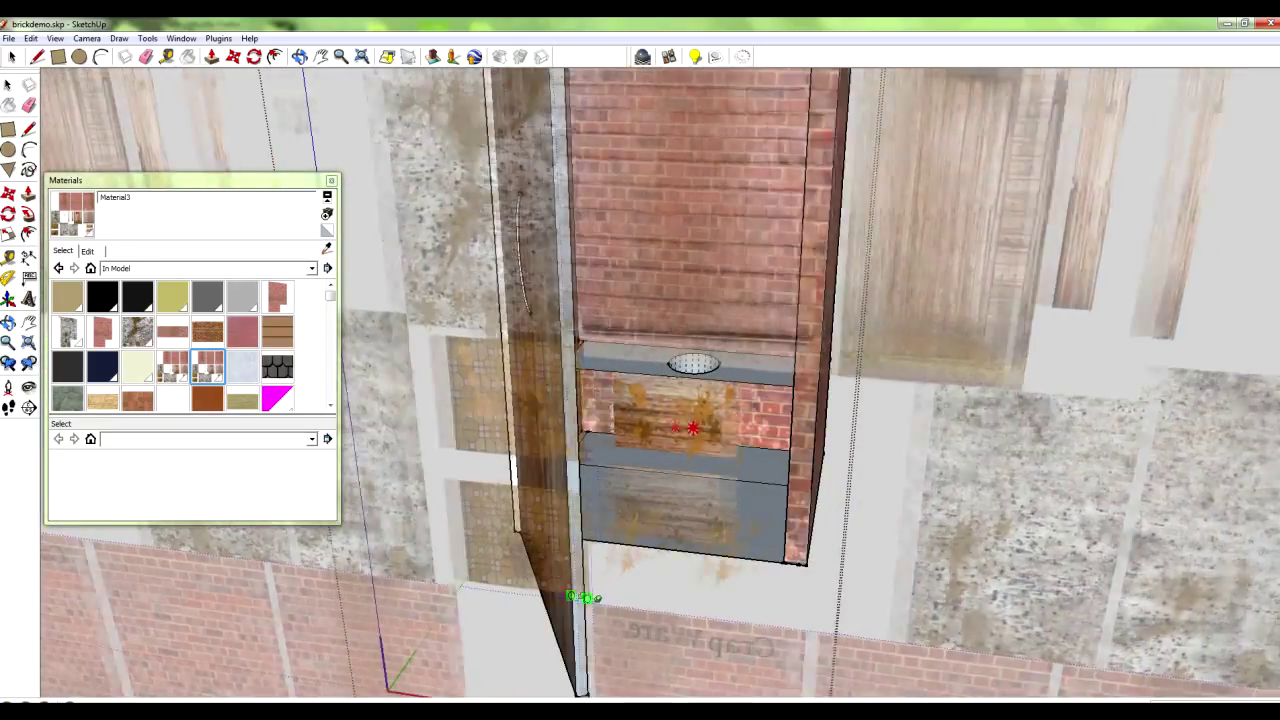
{"action": "scroll", "coordinate": [677, 411], "scroll_direction": "down", "scroll_amount": 6}
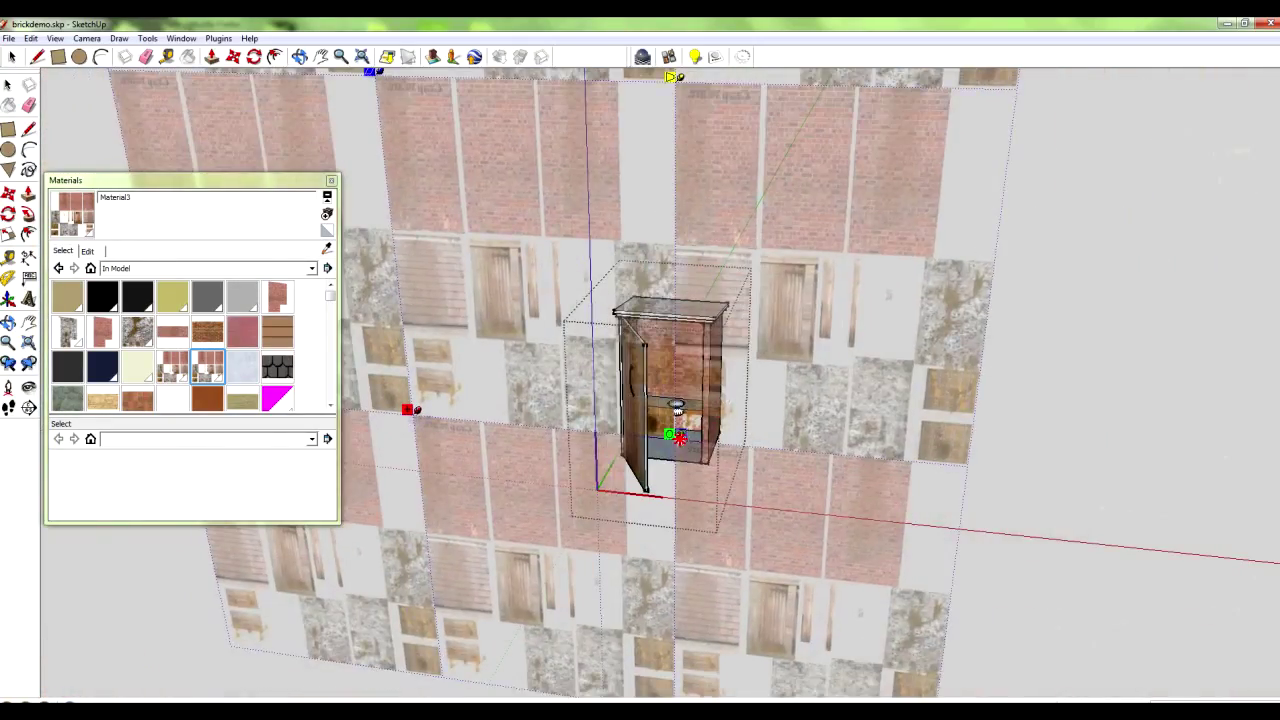
{"action": "left_click_drag", "start_coordinate": [678, 410], "coordinate": [657, 557]}
{"action": "scroll", "coordinate": [681, 426], "scroll_direction": "up", "scroll_amount": 6}
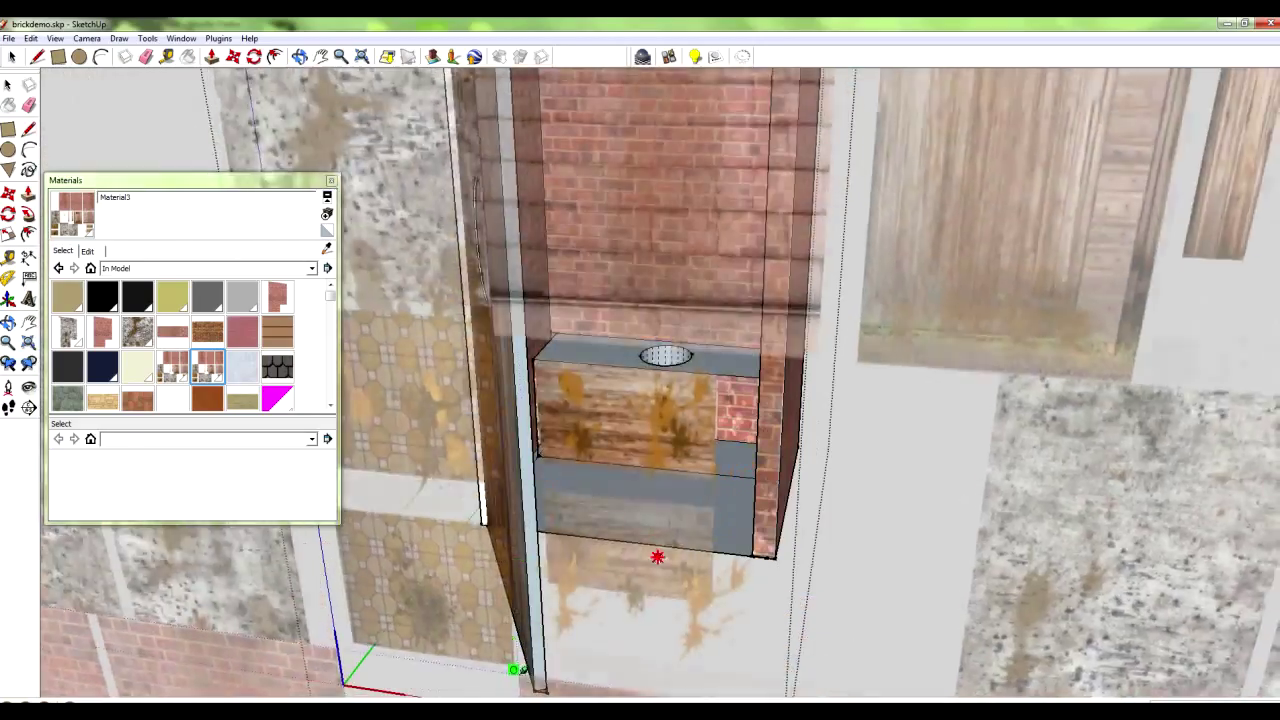
Free the pins of the seat box front's texture and move them to the corners of the stained wooden plank panel
{"action": "scroll", "coordinate": [661, 441], "scroll_direction": "down", "scroll_amount": 8}
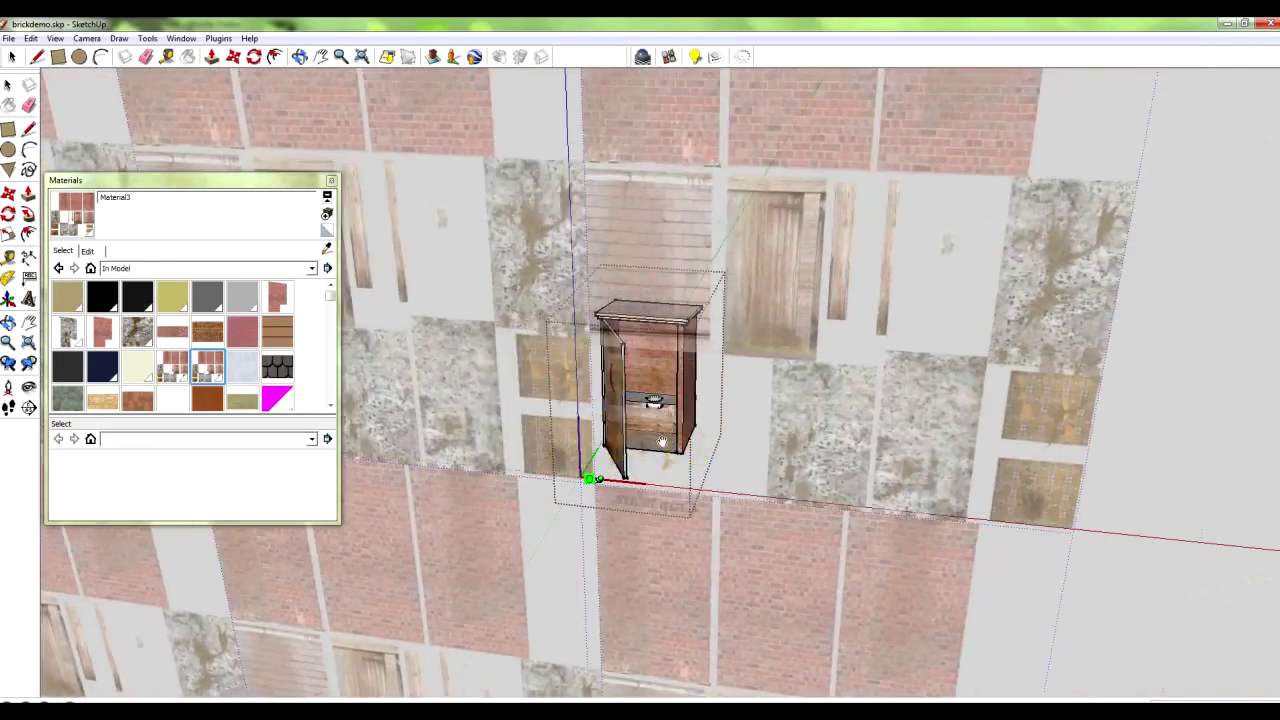
{"action": "scroll", "coordinate": [661, 441], "scroll_direction": "up", "scroll_amount": 8}
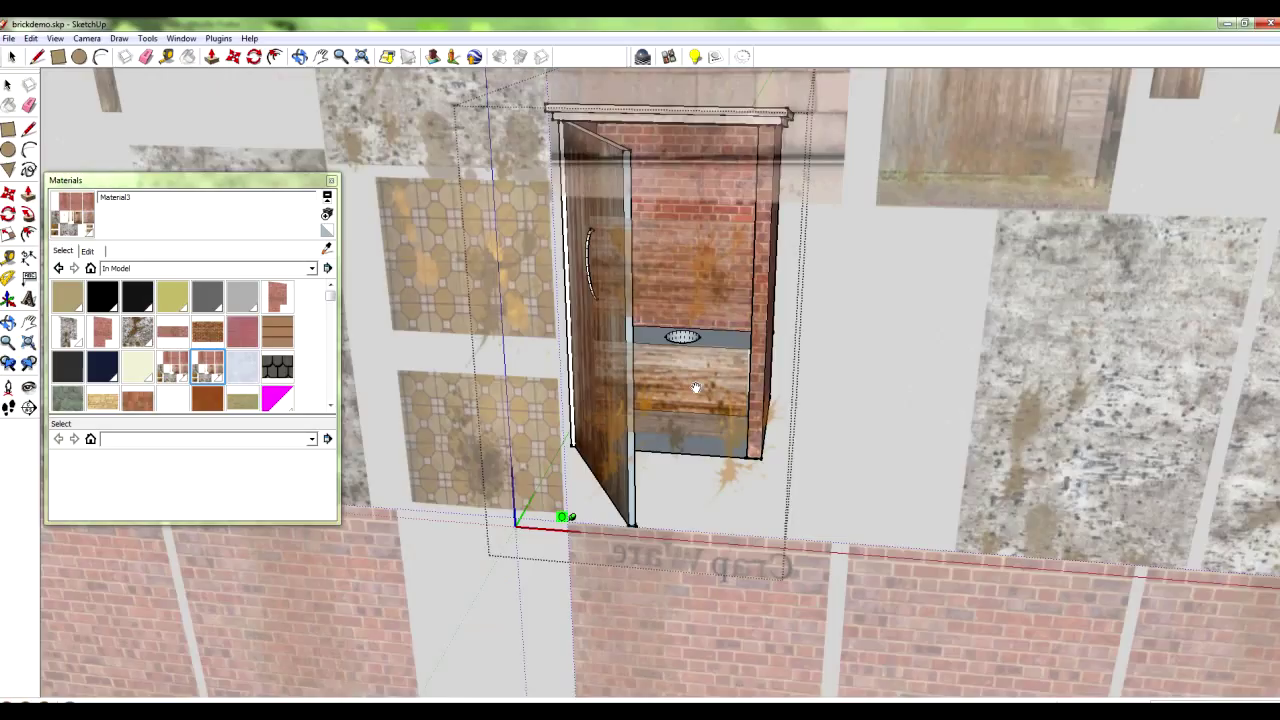
{"action": "left_click_drag", "start_coordinate": [696, 388], "coordinate": [1086, 416]}
{"action": "scroll", "coordinate": [706, 365], "scroll_direction": "up", "scroll_amount": 4}
{"action": "scroll", "coordinate": [1082, 433], "scroll_direction": "down", "scroll_amount": 6}
{"action": "right_click", "coordinate": [928, 466]}
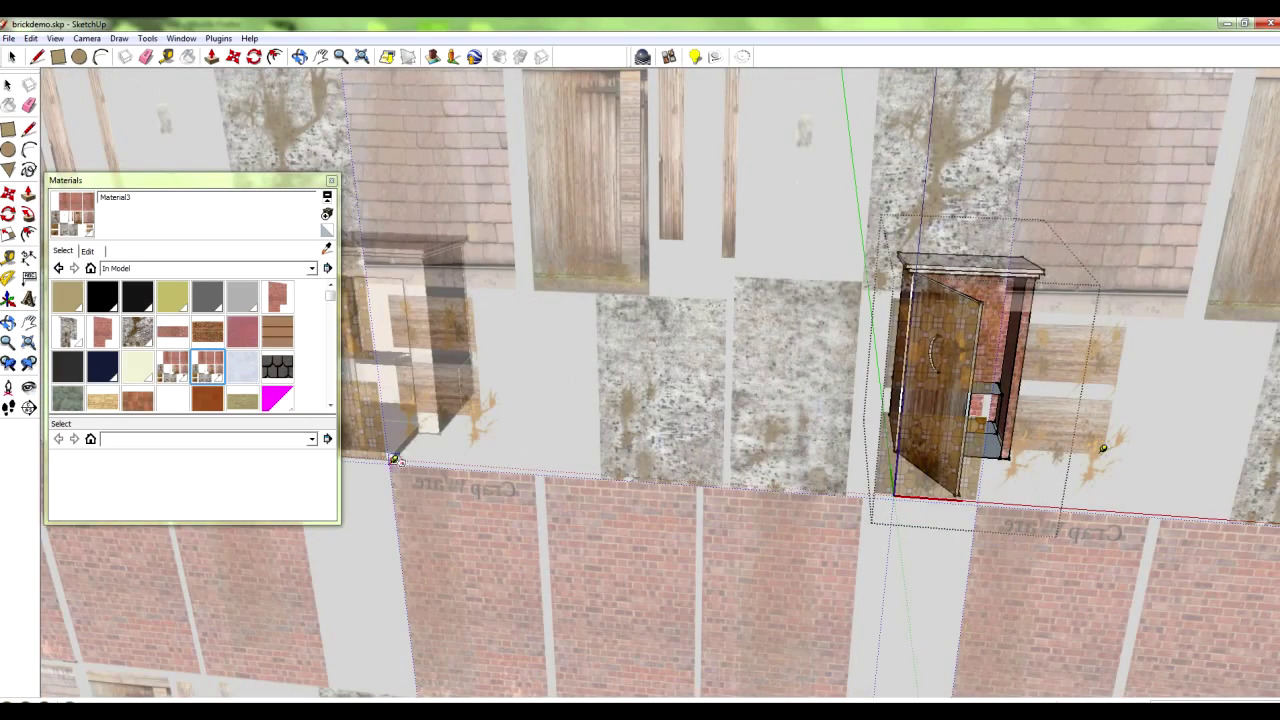
{"action": "left_click", "coordinate": [393, 458]}
{"action": "scroll", "coordinate": [997, 302], "scroll_direction": "down", "scroll_amount": 4}
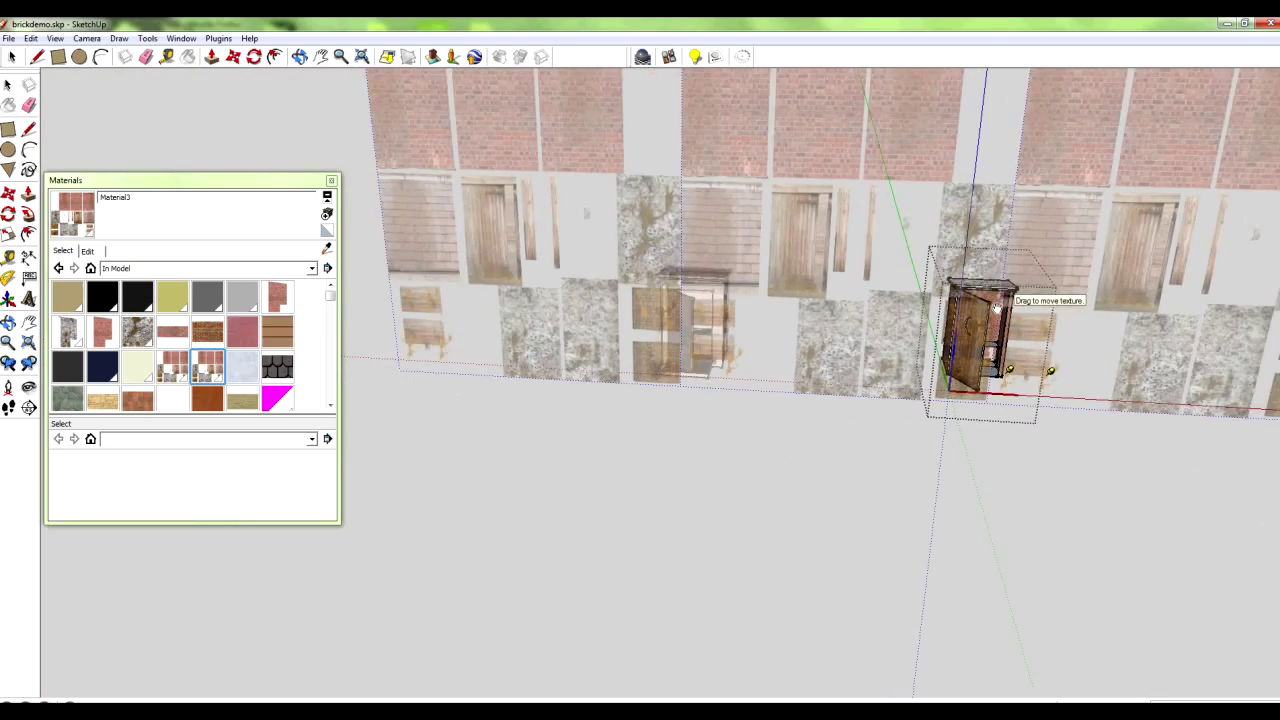
{"action": "left_click_drag", "start_coordinate": [1000, 309], "coordinate": [964, 325]}
{"action": "middle_click_drag", "start_coordinate": [963, 325], "coordinate": [967, 398]}
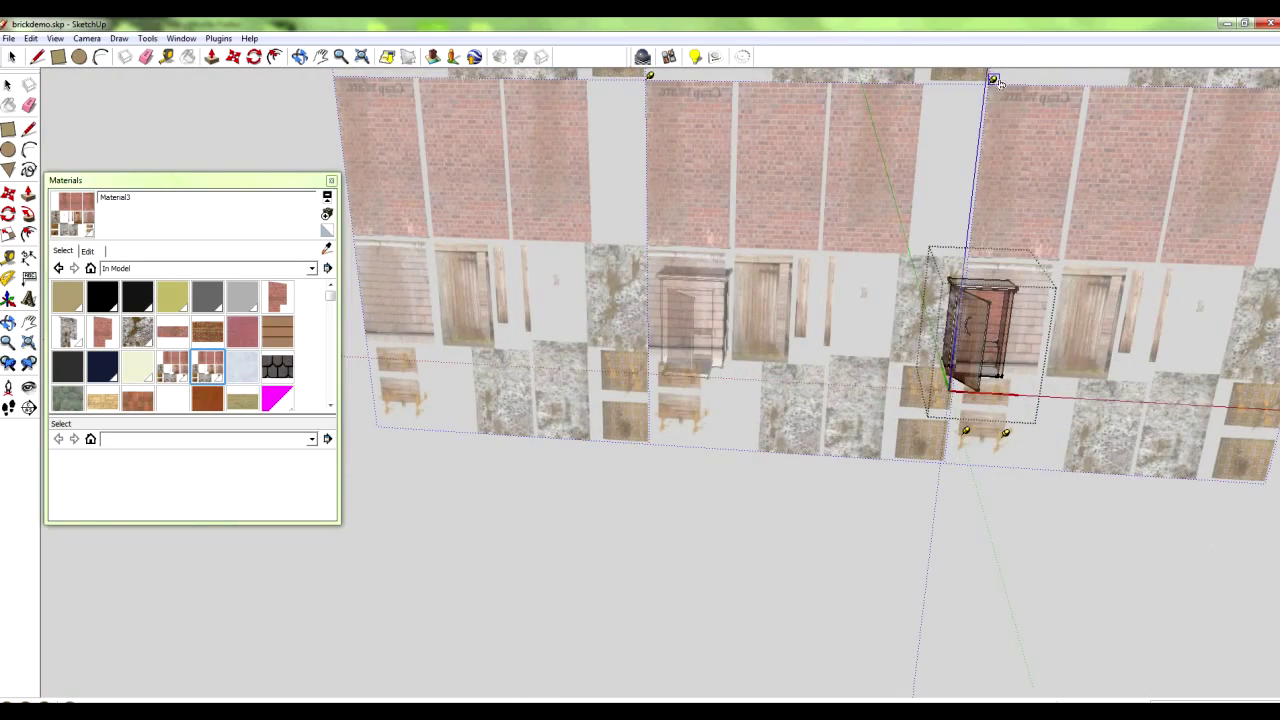
{"action": "left_click", "coordinate": [647, 76]}
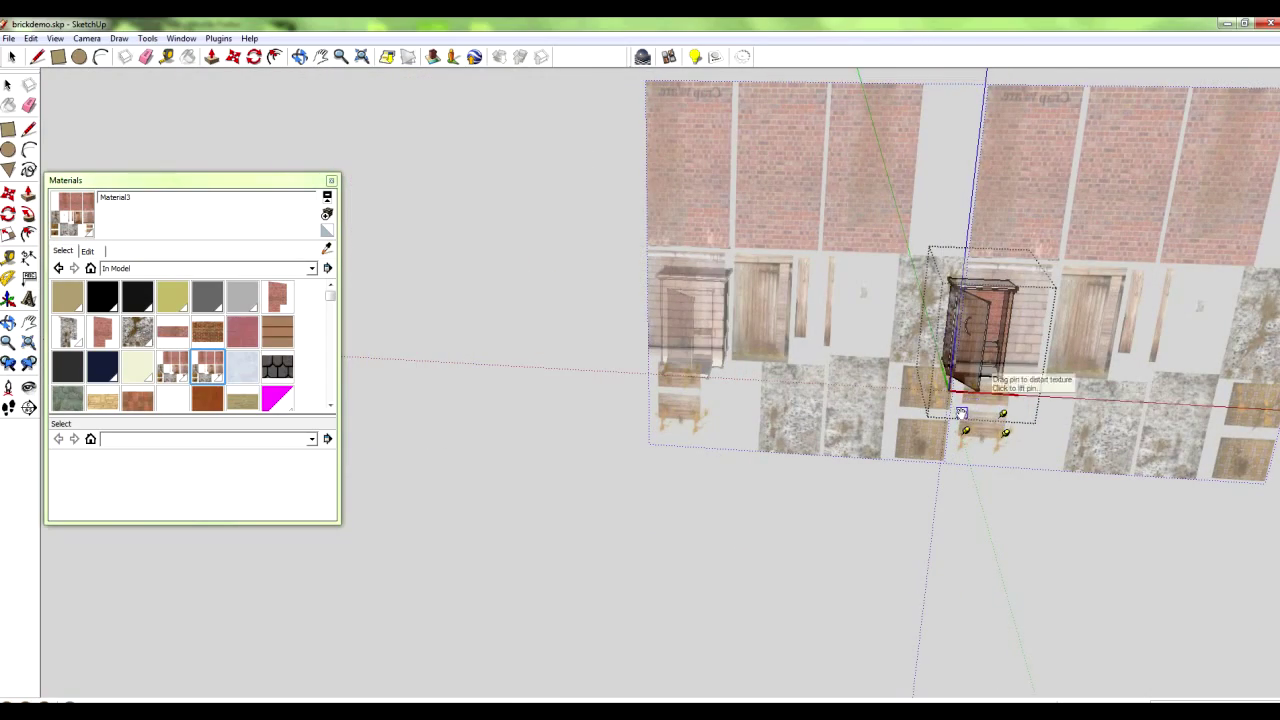
Stretch the plank texture's pins onto the four corners of the seat box front and finish positioning it
{"action": "scroll", "coordinate": [980, 427], "scroll_direction": "up", "scroll_amount": 10}
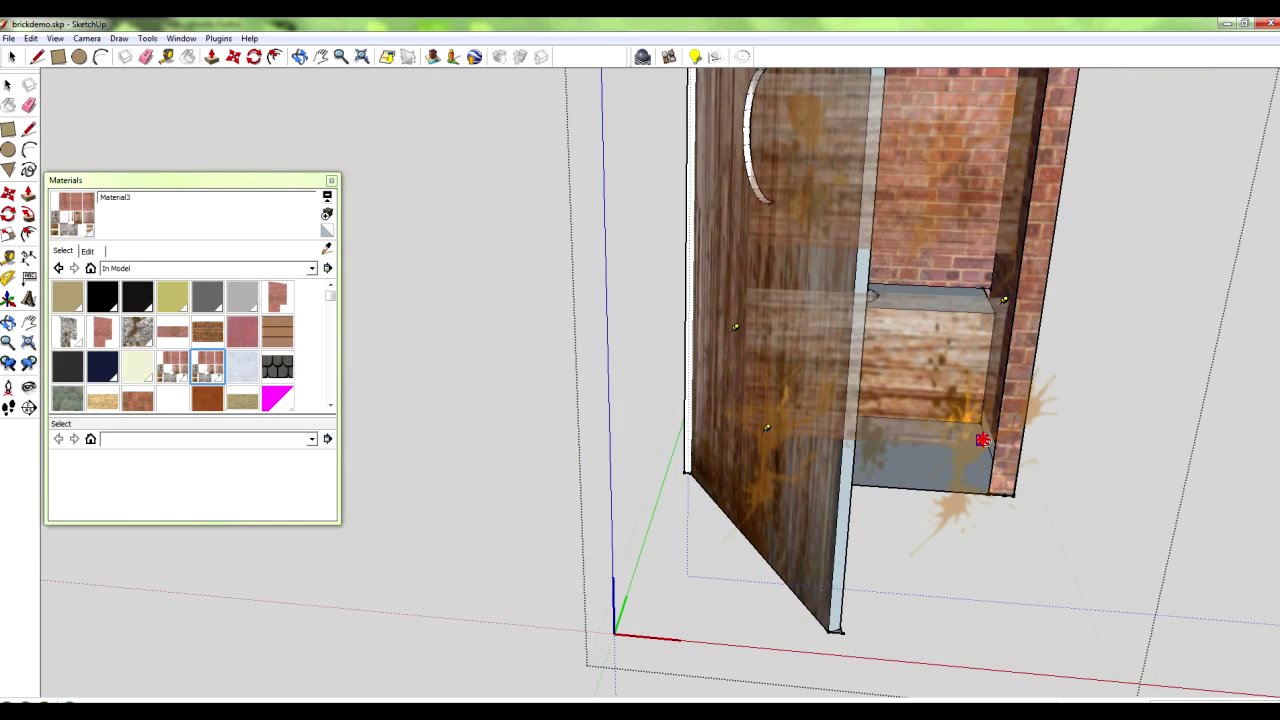
{"action": "middle_click_drag", "start_coordinate": [877, 436], "coordinate": [820, 432]}
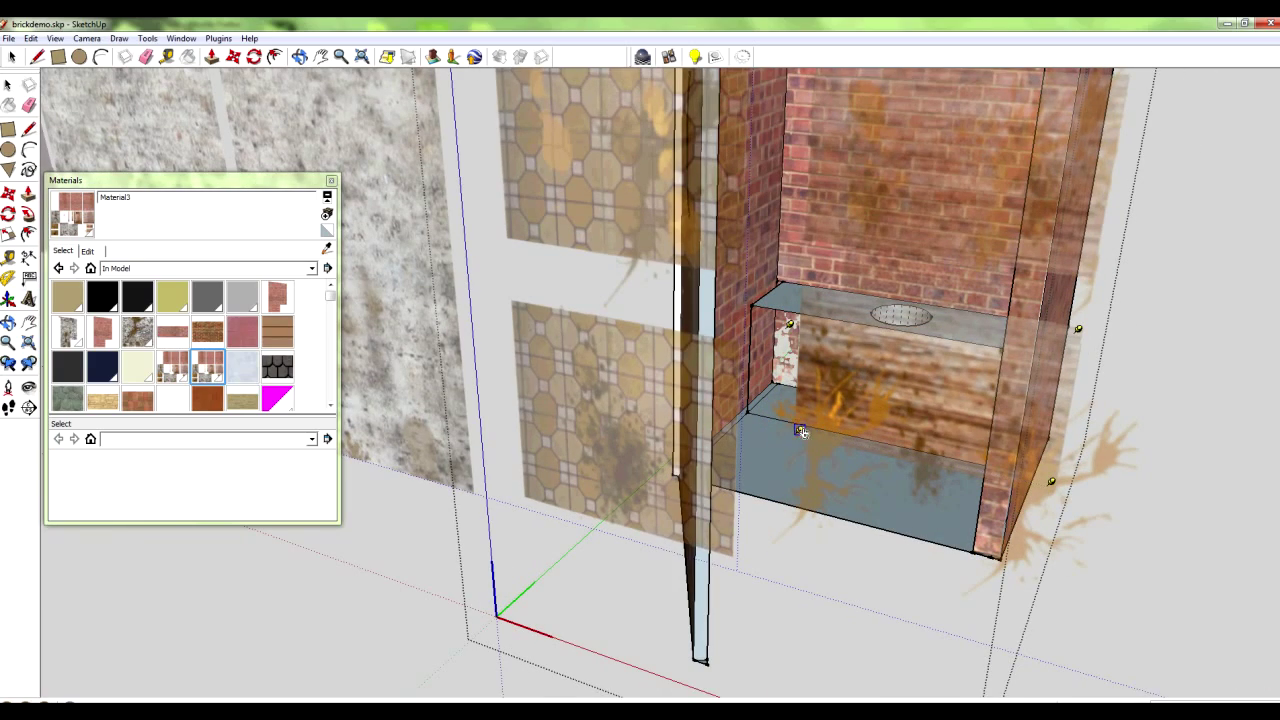
{"action": "middle_click_drag", "start_coordinate": [785, 323], "coordinate": [805, 369]}
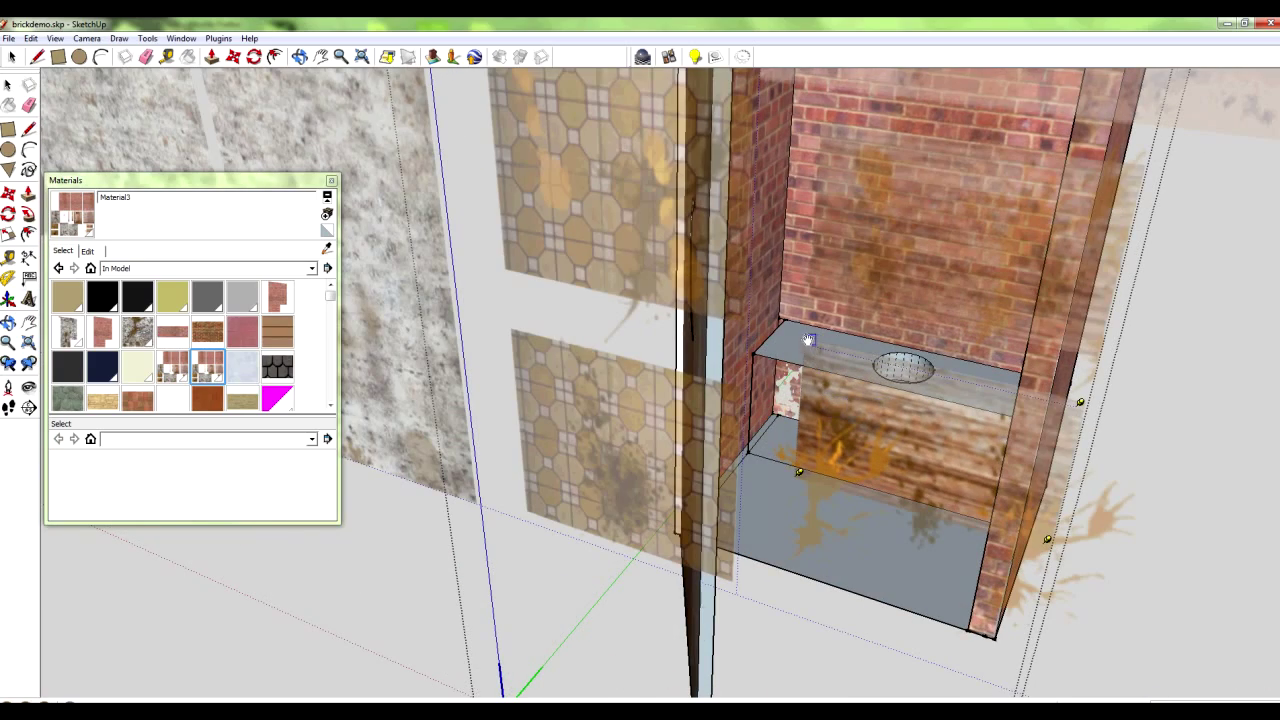
{"action": "left_click_drag", "start_coordinate": [803, 473], "coordinate": [751, 448]}
{"action": "left_click_drag", "start_coordinate": [809, 339], "coordinate": [756, 352]}
{"action": "key", "text": "Return"}
{"action": "middle_click_drag", "start_coordinate": [877, 440], "coordinate": [1012, 408]}
{"action": "left_click_drag", "start_coordinate": [1097, 321], "coordinate": [1069, 342]}
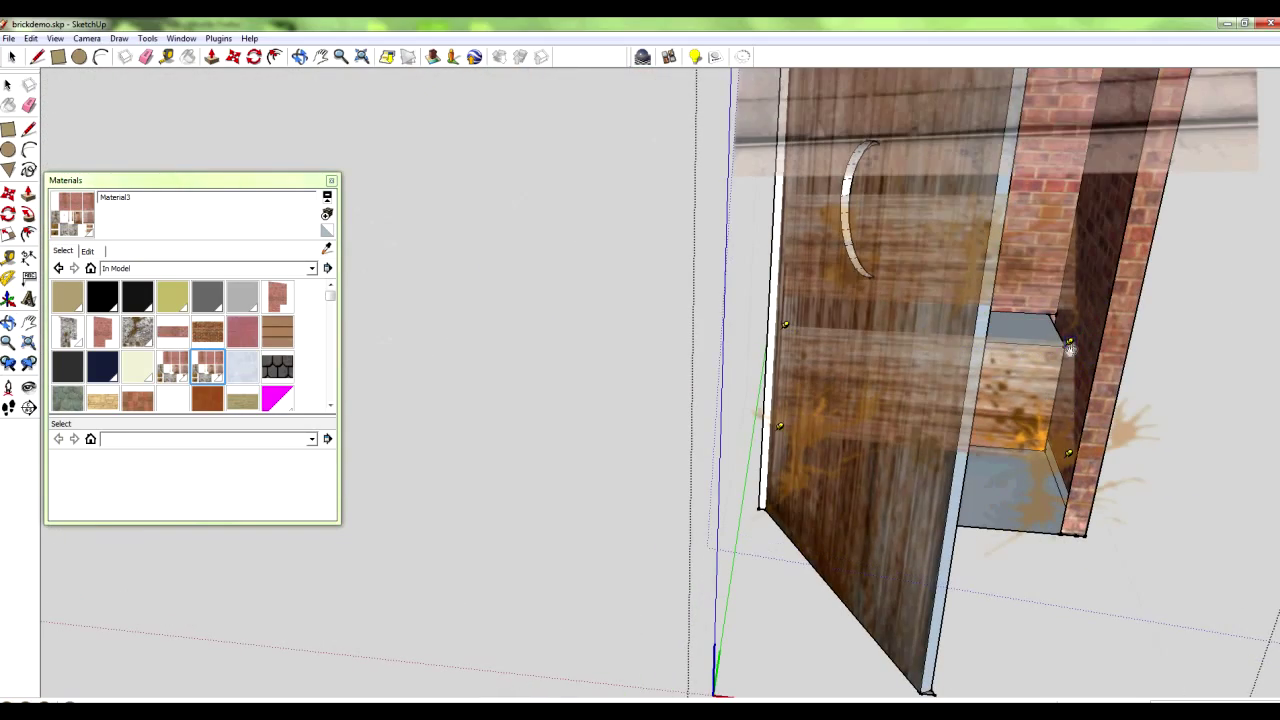
{"action": "left_click_drag", "start_coordinate": [1072, 452], "coordinate": [1050, 449]}
{"action": "middle_click_drag", "start_coordinate": [1051, 450], "coordinate": [906, 403]}
{"action": "right_click", "coordinate": [906, 403]}
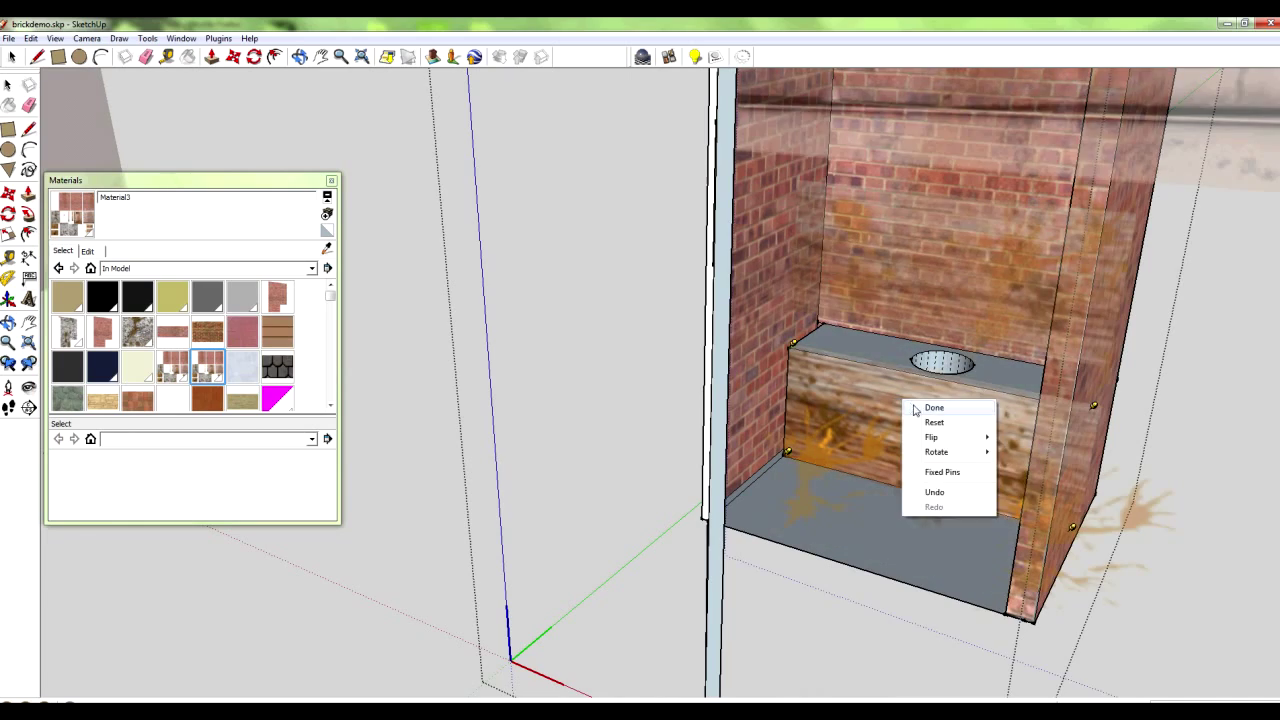
{"action": "left_click", "coordinate": [932, 406]}
Sample the seat box front's plank texture and paint the seat top and the hole's inner faces with it
{"action": "middle_click_drag", "start_coordinate": [868, 512], "coordinate": [914, 543]}
{"action": "scroll", "coordinate": [651, 451], "scroll_direction": "up", "scroll_amount": 2}
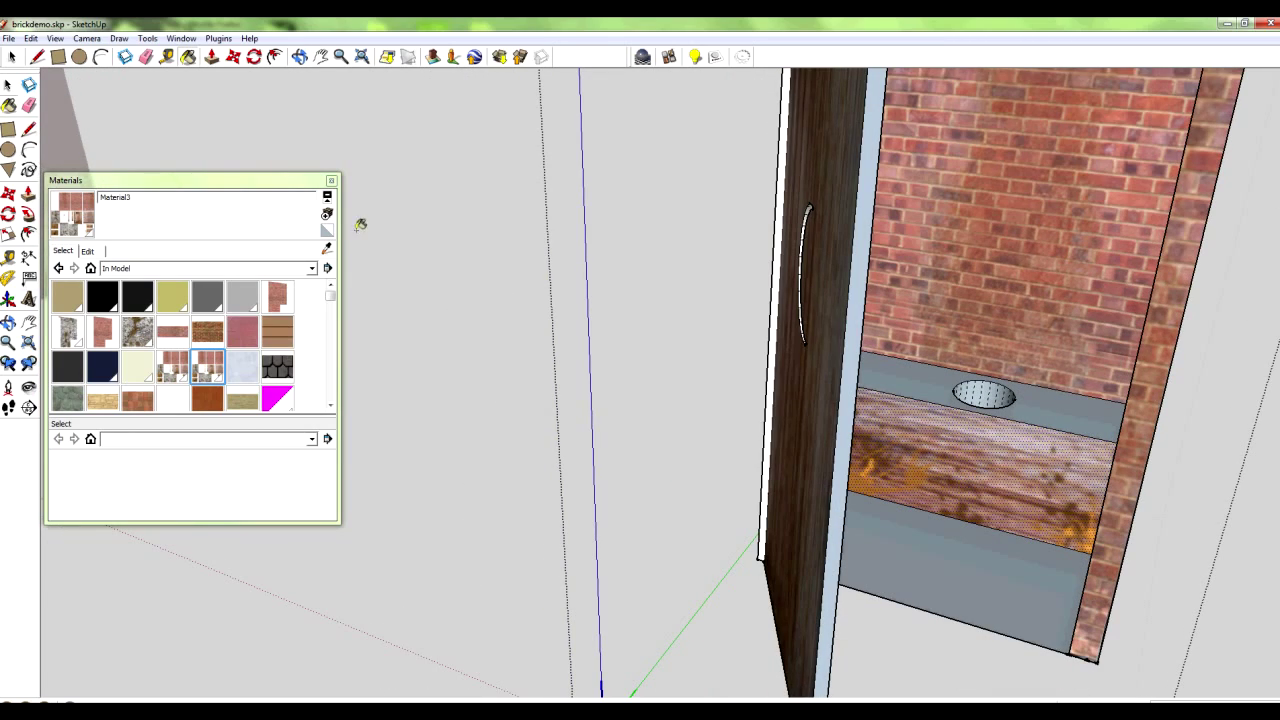
{"action": "left_click", "coordinate": [326, 249]}
{"action": "middle_click_drag", "start_coordinate": [1066, 420], "coordinate": [1122, 431]}
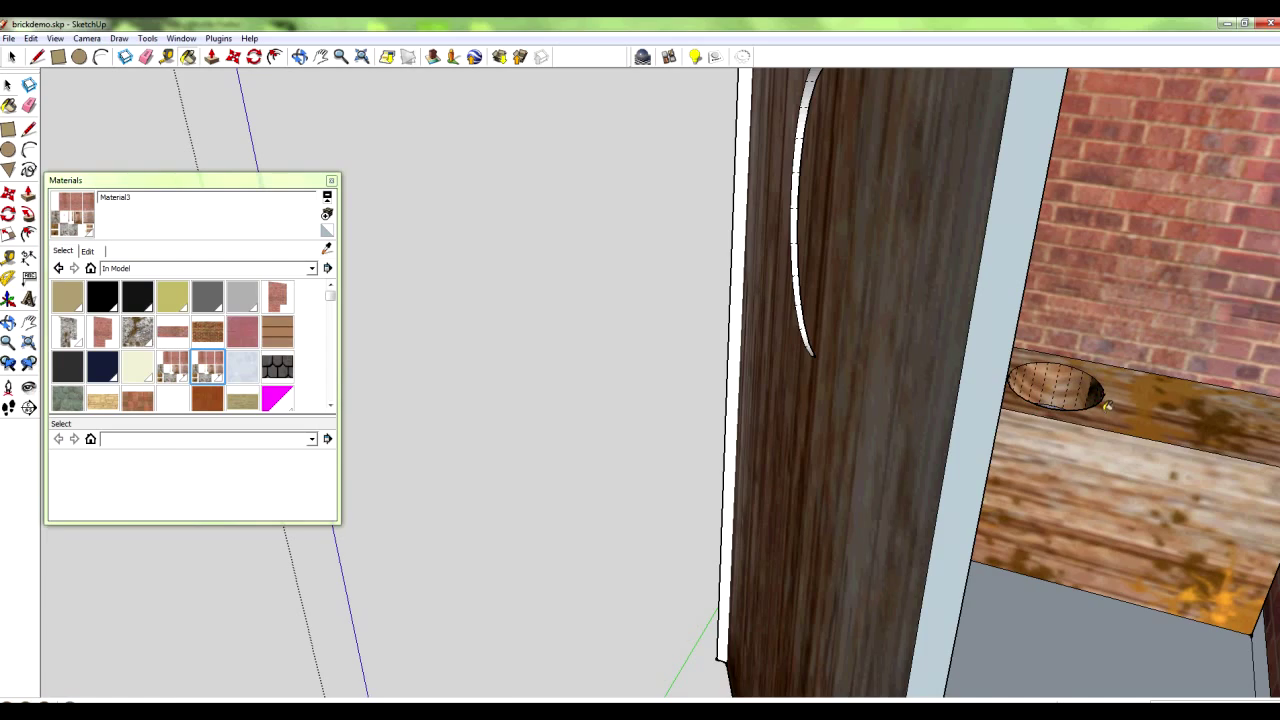
{"action": "scroll", "coordinate": [1107, 405], "scroll_direction": "up", "scroll_amount": 5}
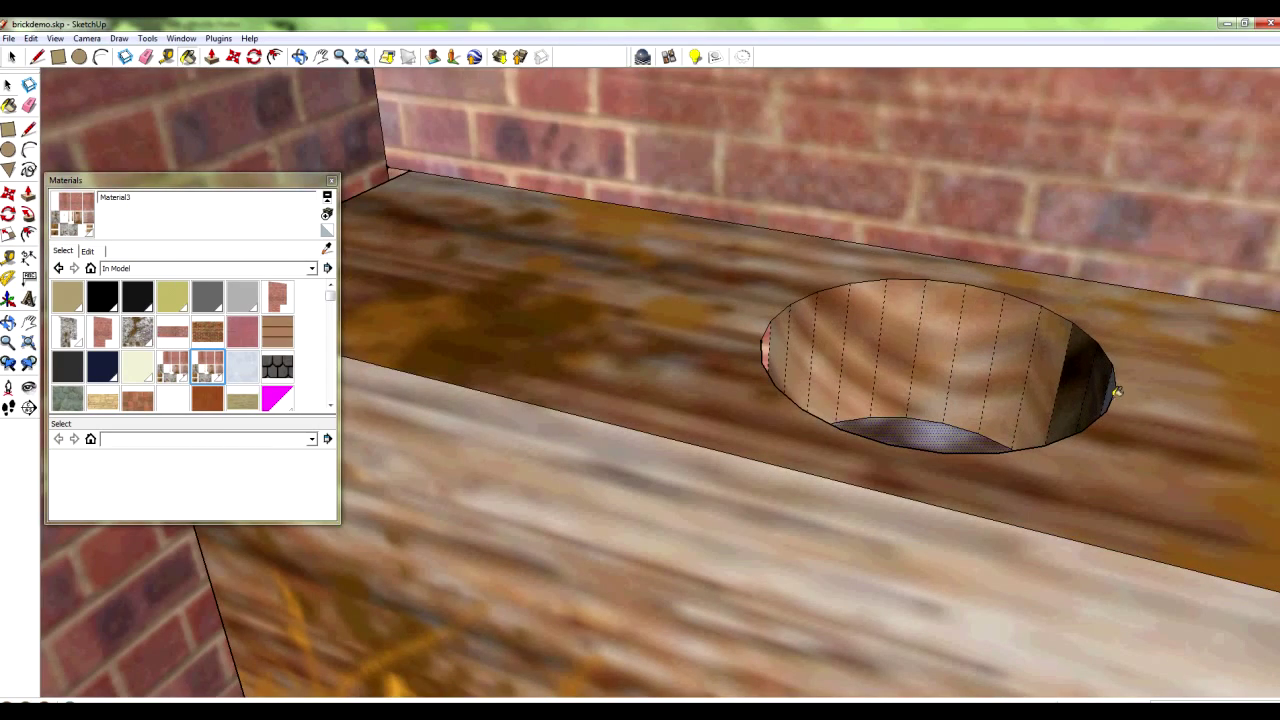
{"action": "scroll", "coordinate": [1116, 391], "scroll_direction": "up", "scroll_amount": 2}
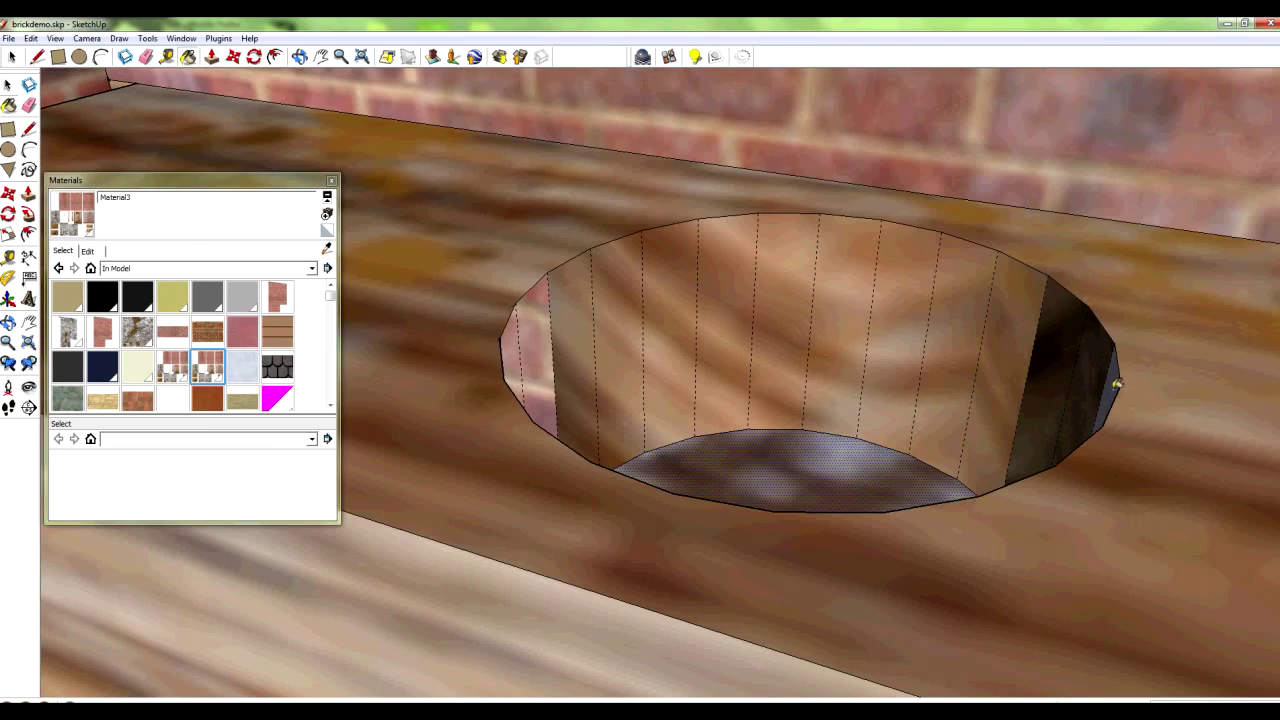
Sample Material3 inside the toilet seat hole and paint the hole's remaining unpainted facets at both ends
{"action": "left_click", "coordinate": [327, 246]}
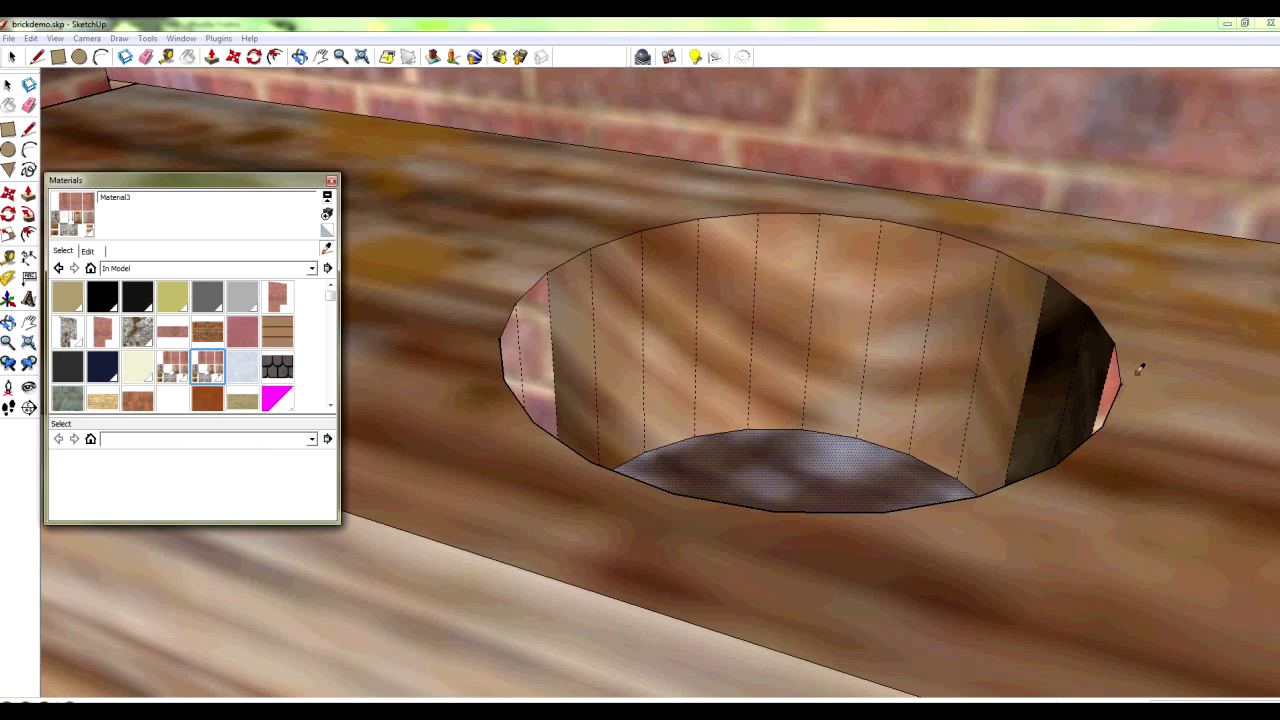
{"action": "left_click", "coordinate": [1112, 390]}
{"action": "scroll", "coordinate": [1105, 387], "scroll_direction": "down", "scroll_amount": 3}
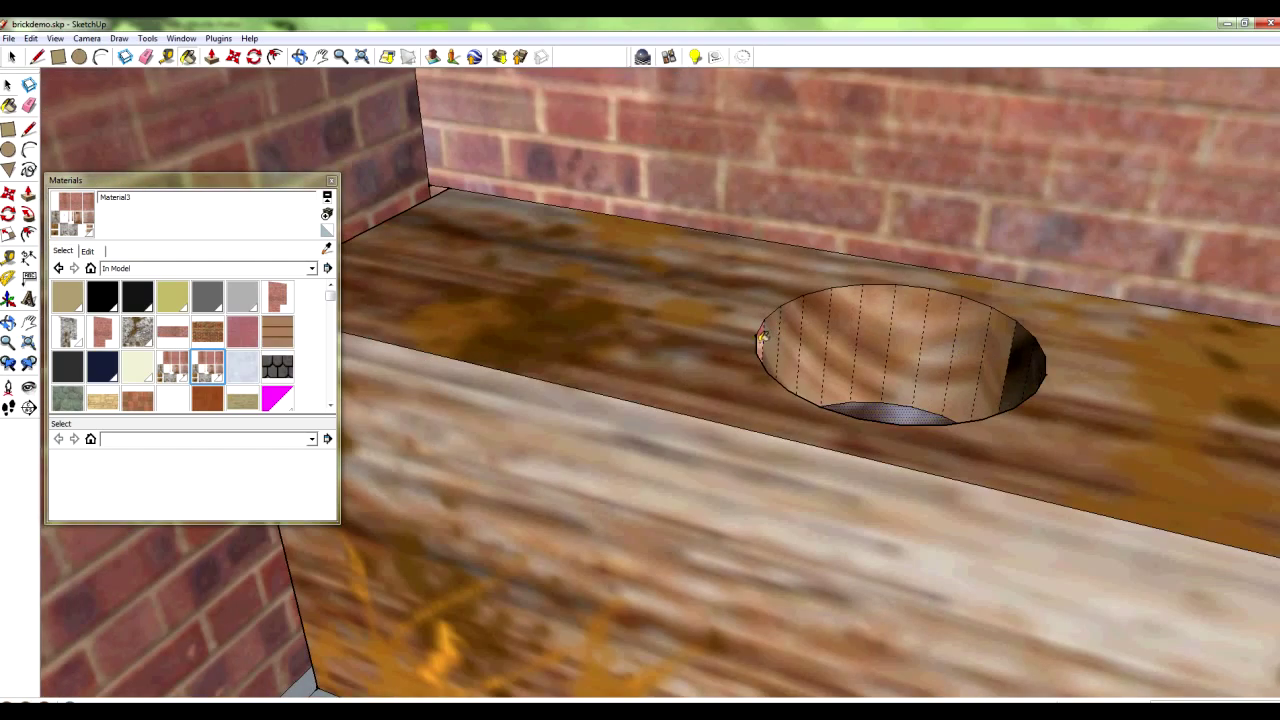
{"action": "scroll", "coordinate": [761, 337], "scroll_direction": "up", "scroll_amount": 3}
{"action": "scroll", "coordinate": [735, 341], "scroll_direction": "up", "scroll_amount": 3}
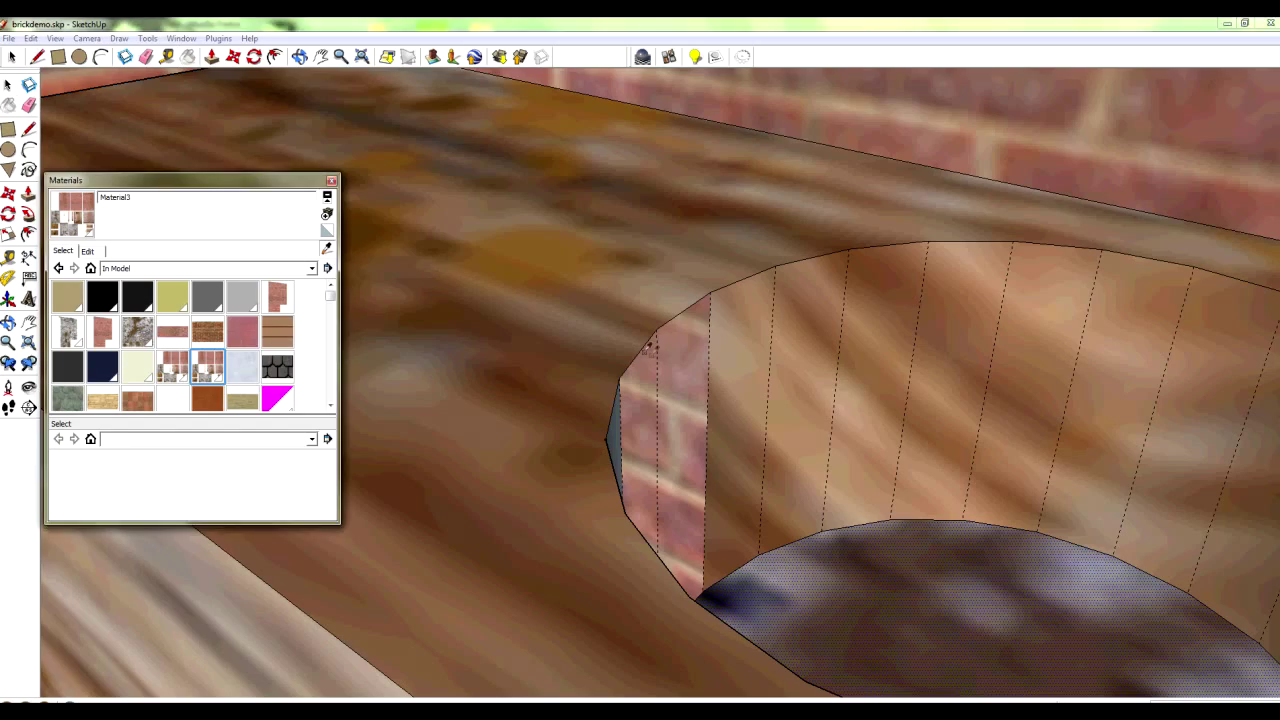
{"action": "left_click", "coordinate": [692, 394]}
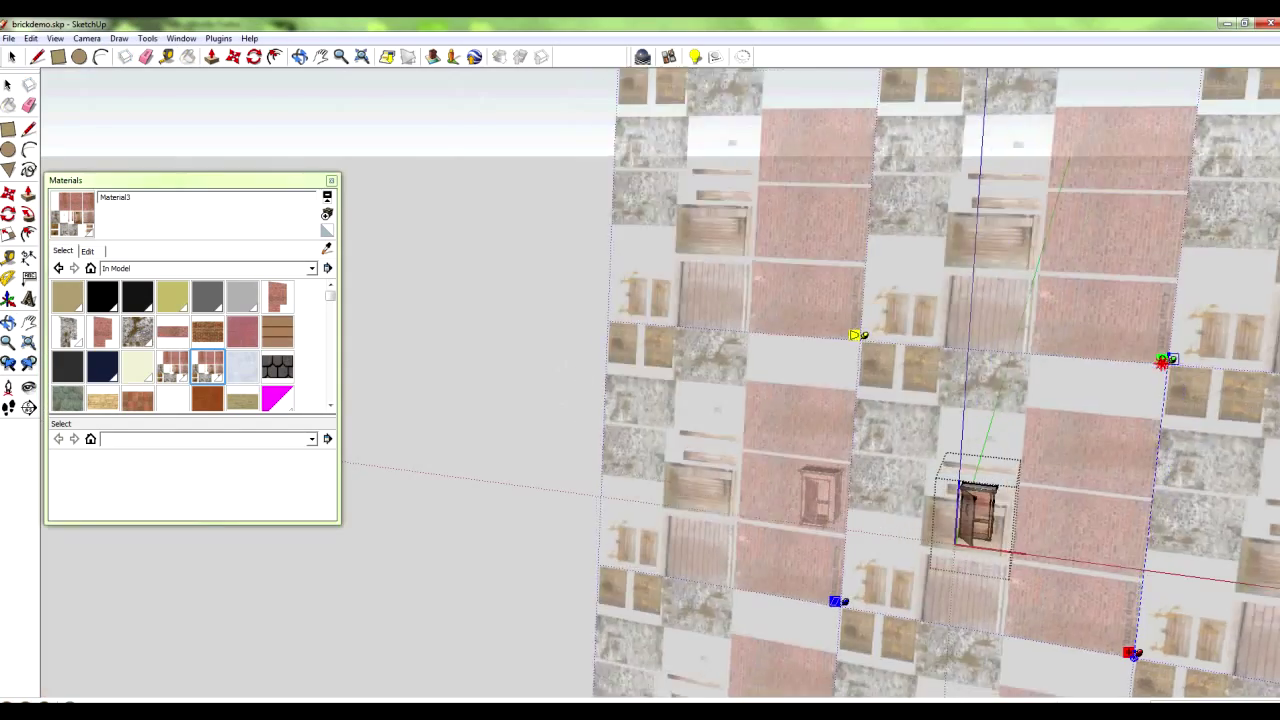
Shift the texture on the roof's lower front trim onto a narrow wooden plank strip
{"action": "middle_click_drag", "start_coordinate": [1040, 440], "coordinate": [1120, 405]}
{"action": "left_click_drag", "start_coordinate": [1121, 406], "coordinate": [1114, 466]}
{"action": "left_click_drag", "start_coordinate": [1098, 510], "coordinate": [1060, 474]}
{"action": "scroll", "coordinate": [980, 498], "scroll_direction": "up", "scroll_amount": 8}
{"action": "middle_click_drag", "start_coordinate": [963, 460], "coordinate": [938, 476]}
{"action": "mouse_move", "coordinate": [968, 420]}
{"action": "middle_mouse_down"}
{"action": "mouse_move", "coordinate": [983, 417]}
{"action": "mouse_move", "coordinate": [977, 402]}
{"action": "mouse_move", "coordinate": [950, 409]}
{"action": "middle_mouse_up"}
{"action": "right_click", "coordinate": [966, 436]}
{"action": "left_click", "coordinate": [980, 445]}
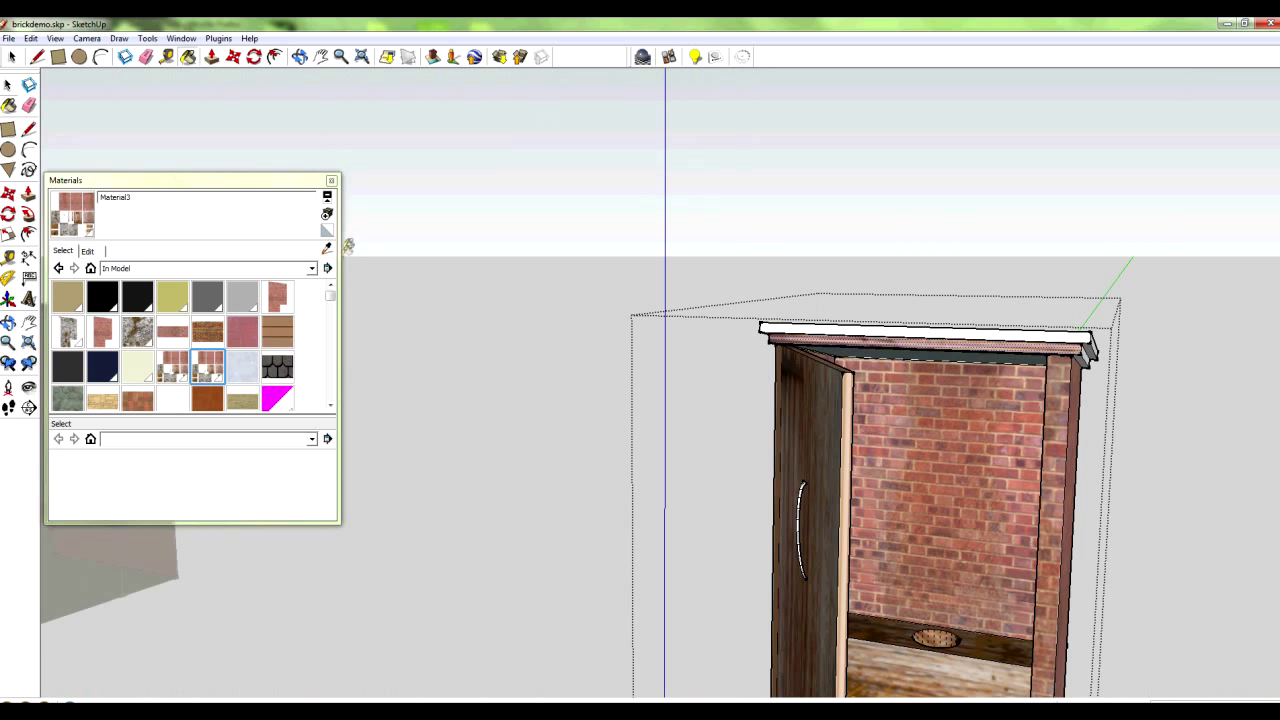
Sample Material3 from the lower front trim and paint the roof's upper front edge with it
{"action": "left_click", "coordinate": [916, 333], "text": "alt"}
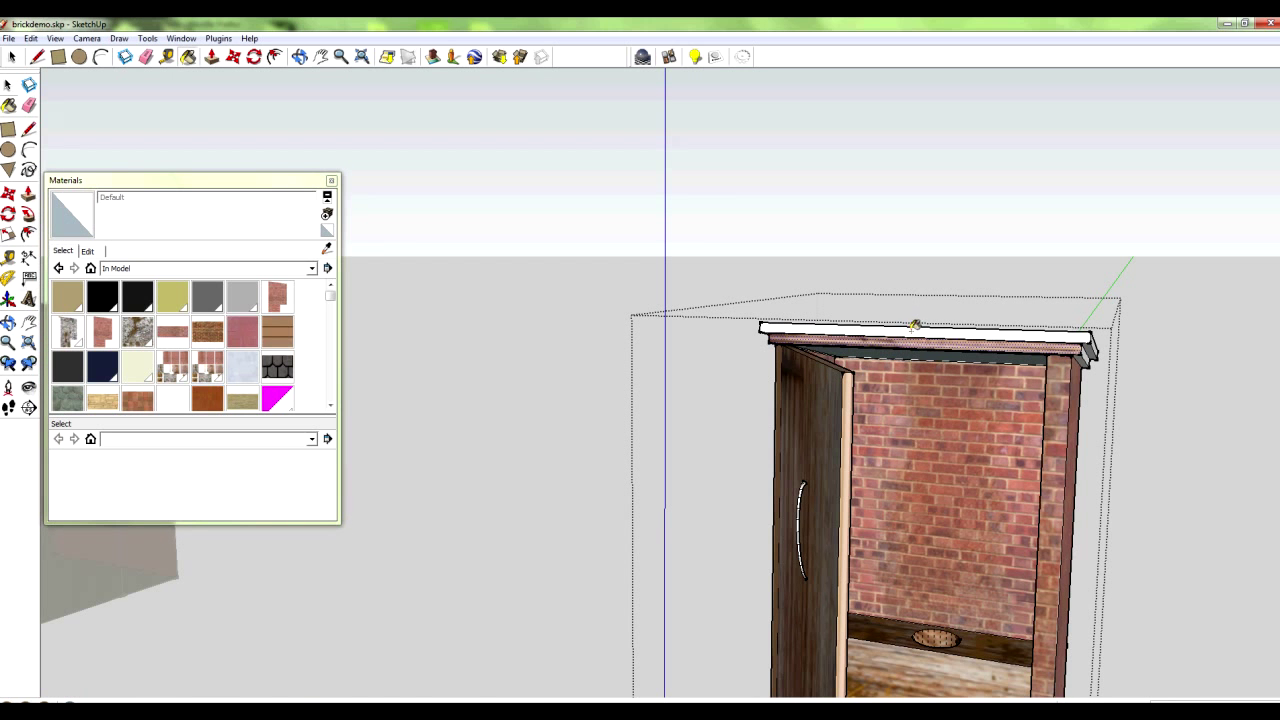
{"action": "scroll", "coordinate": [916, 325], "scroll_direction": "up", "scroll_amount": 3}
{"action": "left_click", "coordinate": [994, 374], "text": "alt"}
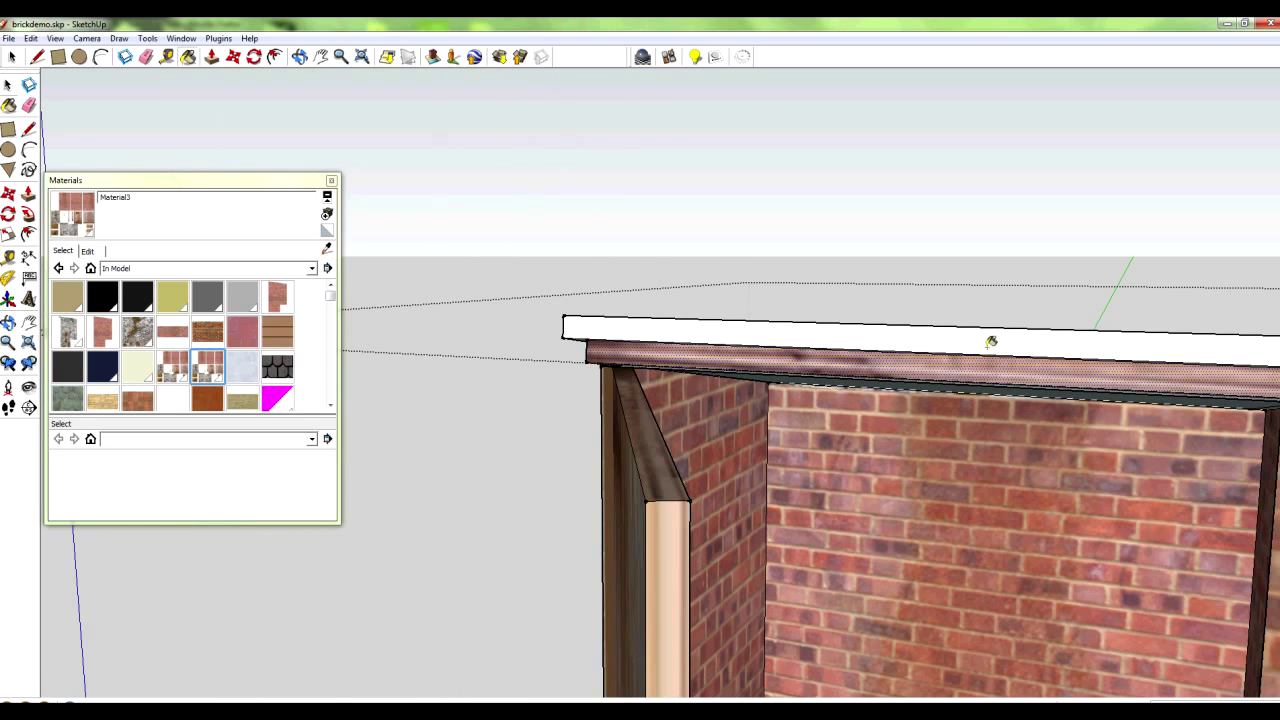
{"action": "left_click", "coordinate": [990, 344]}
{"action": "scroll", "coordinate": [1012, 358], "scroll_direction": "down", "scroll_amount": 2}
{"action": "mouse_move", "coordinate": [1080, 374]}
{"action": "middle_mouse_down"}
{"action": "mouse_move", "coordinate": [1026, 386]}
{"action": "mouse_move", "coordinate": [948, 376]}
{"action": "middle_mouse_up"}
{"action": "left_click", "coordinate": [675, 323]}
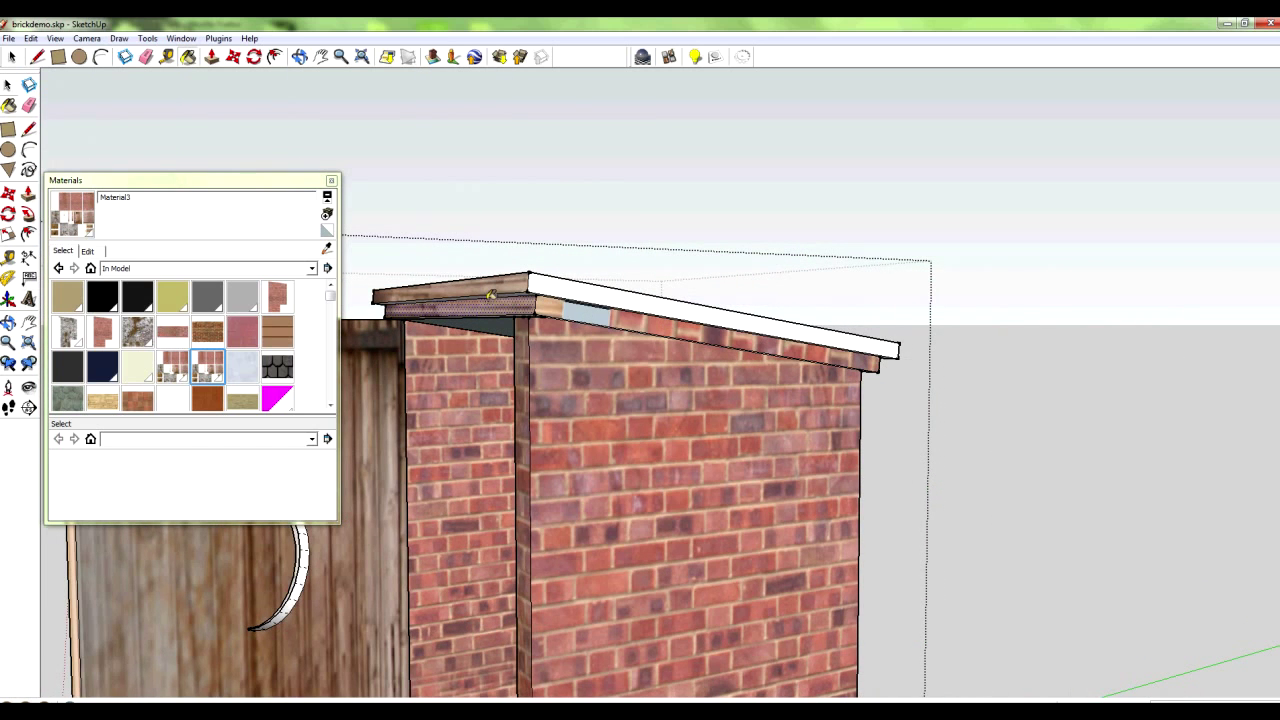
Adjust the texture setting on the roof's upper front edge, sample it and paint the sloping side edge
{"action": "right_click", "coordinate": [432, 289]}
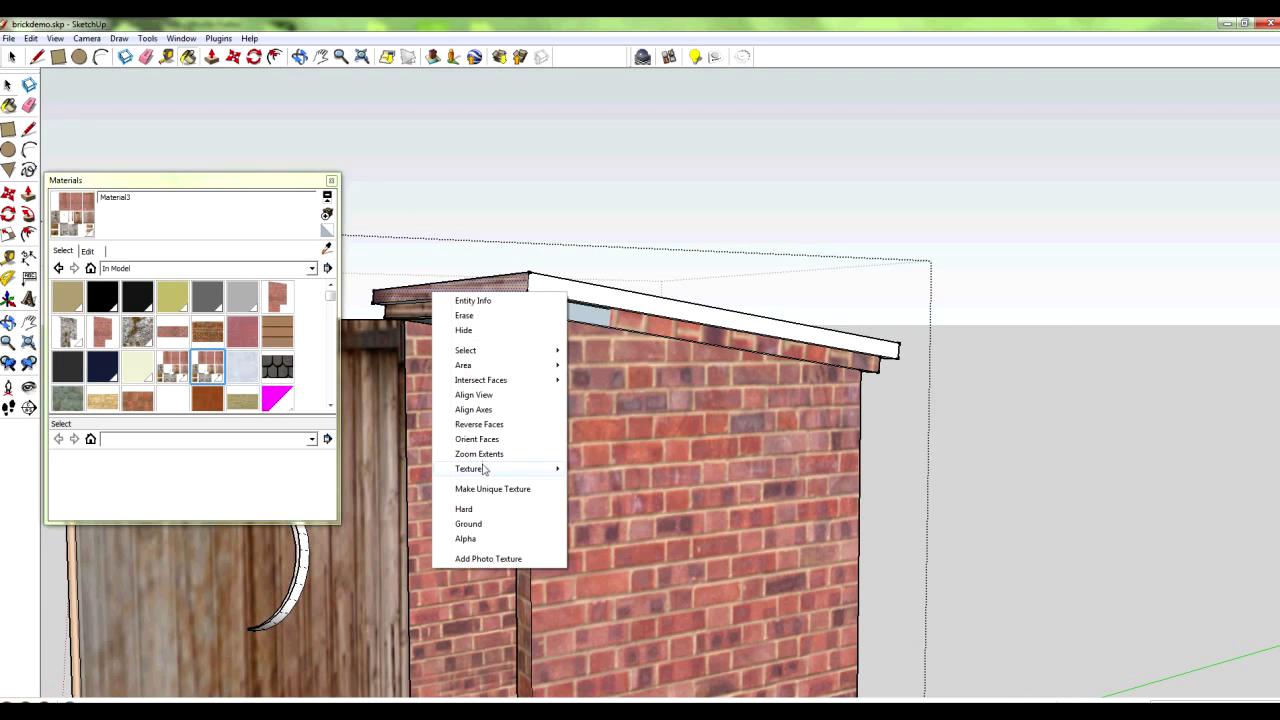
{"action": "mouse_move", "coordinate": [486, 469]}
{"action": "left_click", "coordinate": [586, 501]}
{"action": "left_click", "coordinate": [326, 249]}
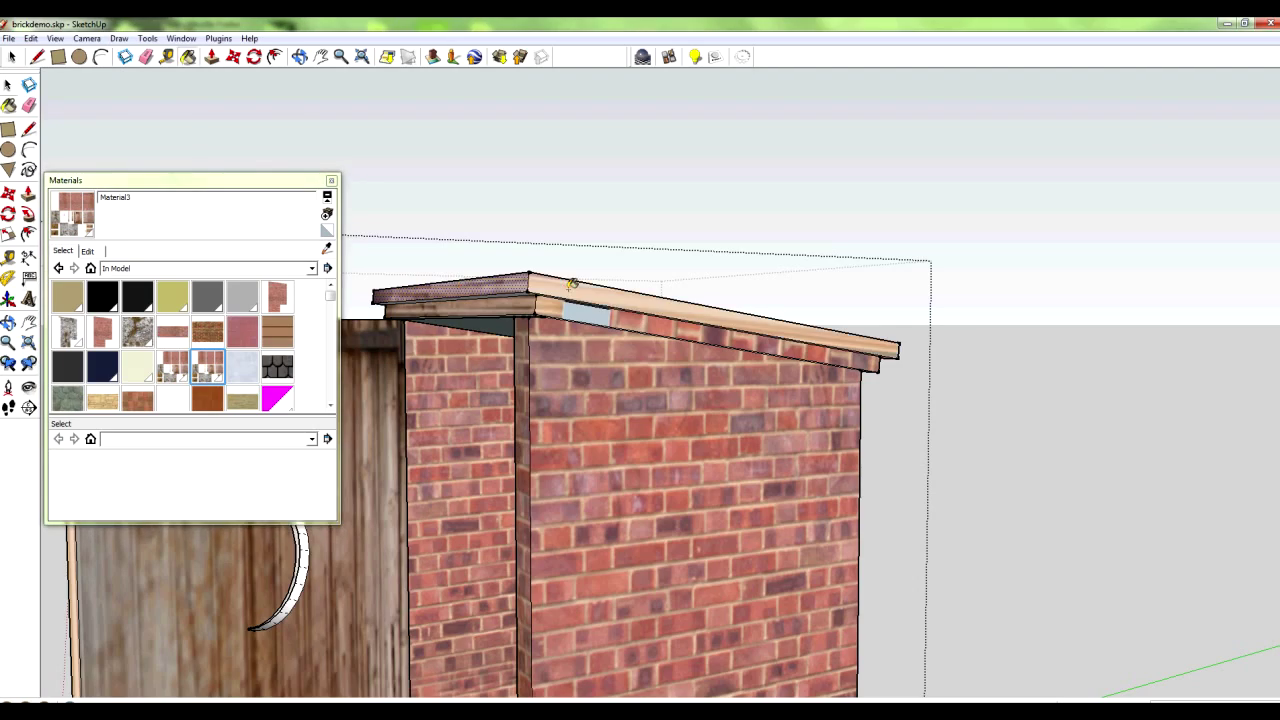
Paint the roof trim at the back of the outhouse with Material3 and position its texture on the wooden plank strip
{"action": "middle_click_drag", "start_coordinate": [572, 284], "coordinate": [458, 322]}
{"action": "mouse_move", "coordinate": [1003, 372]}
{"action": "middle_mouse_down"}
{"action": "mouse_move", "coordinate": [905, 374]}
{"action": "mouse_move", "coordinate": [740, 348]}
{"action": "middle_mouse_up"}
{"action": "left_click", "coordinate": [660, 312]}
{"action": "mouse_move", "coordinate": [661, 328]}
{"action": "middle_mouse_down"}
{"action": "mouse_move", "coordinate": [690, 330]}
{"action": "mouse_move", "coordinate": [670, 348]}
{"action": "middle_mouse_up"}
{"action": "right_click", "coordinate": [668, 351]}
{"action": "mouse_move", "coordinate": [785, 529]}
{"action": "left_click", "coordinate": [825, 529]}
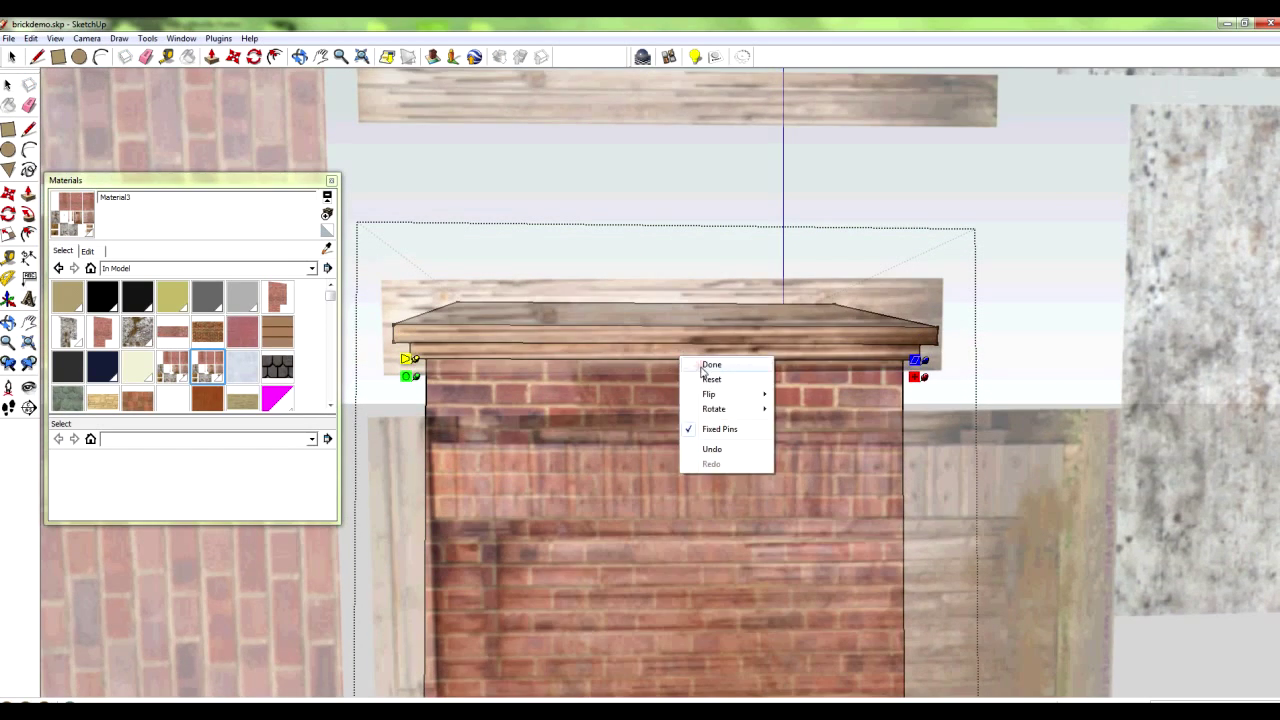
{"action": "left_click", "coordinate": [708, 365]}
Shift the brick-patterned texture on the roof's lower side trim onto a wooden plank strip
{"action": "middle_click_drag", "start_coordinate": [702, 366], "coordinate": [420, 345]}
{"action": "right_click", "coordinate": [414, 335]}
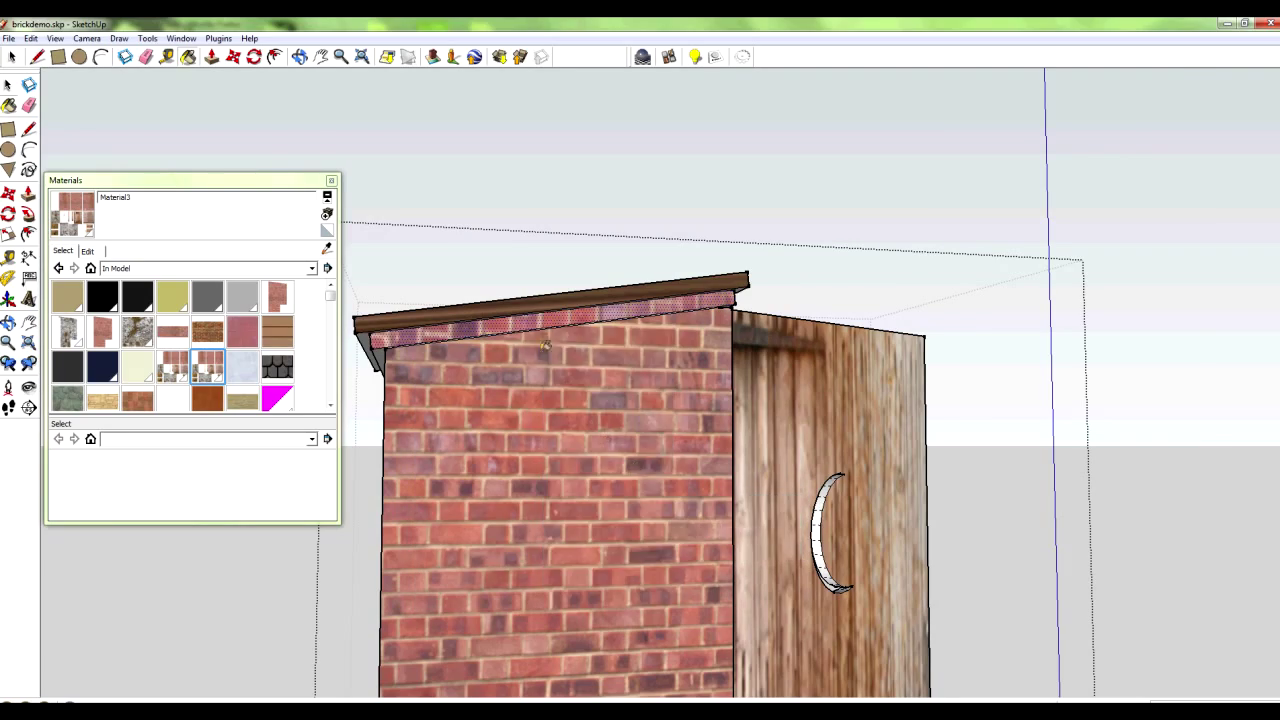
{"action": "mouse_move", "coordinate": [596, 508]}
{"action": "left_click", "coordinate": [697, 501]}
{"action": "scroll", "coordinate": [551, 300], "scroll_direction": "down", "scroll_amount": 4}
{"action": "left_click_drag", "start_coordinate": [634, 446], "coordinate": [798, 398]}
{"action": "left_click_drag", "start_coordinate": [886, 538], "coordinate": [883, 457]}
{"action": "right_click", "coordinate": [546, 328]}
{"action": "left_click", "coordinate": [579, 337]}
Reposition the Material3 texture on the underside of the roof overhang at the back of the outhouse
{"action": "scroll", "coordinate": [532, 320], "scroll_direction": "up", "scroll_amount": 3}
{"action": "middle_click_drag", "start_coordinate": [532, 320], "coordinate": [828, 364]}
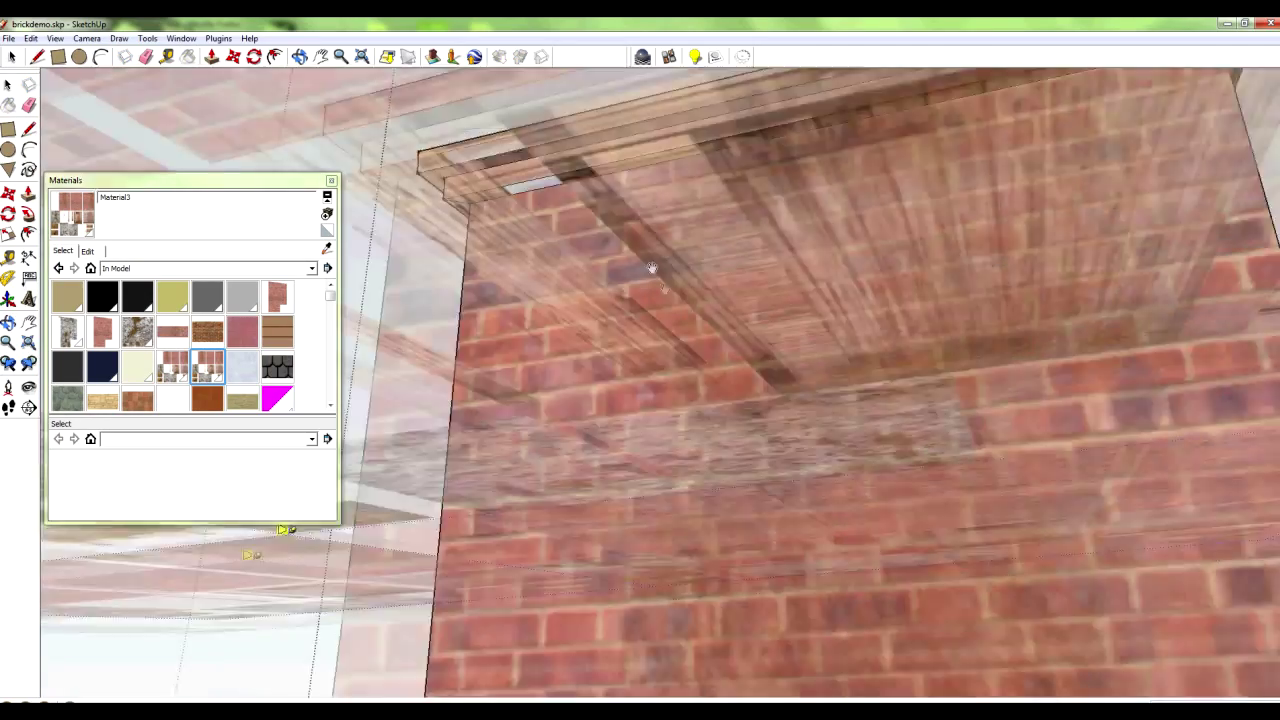
{"action": "scroll", "coordinate": [868, 343], "scroll_direction": "down", "scroll_amount": 8}
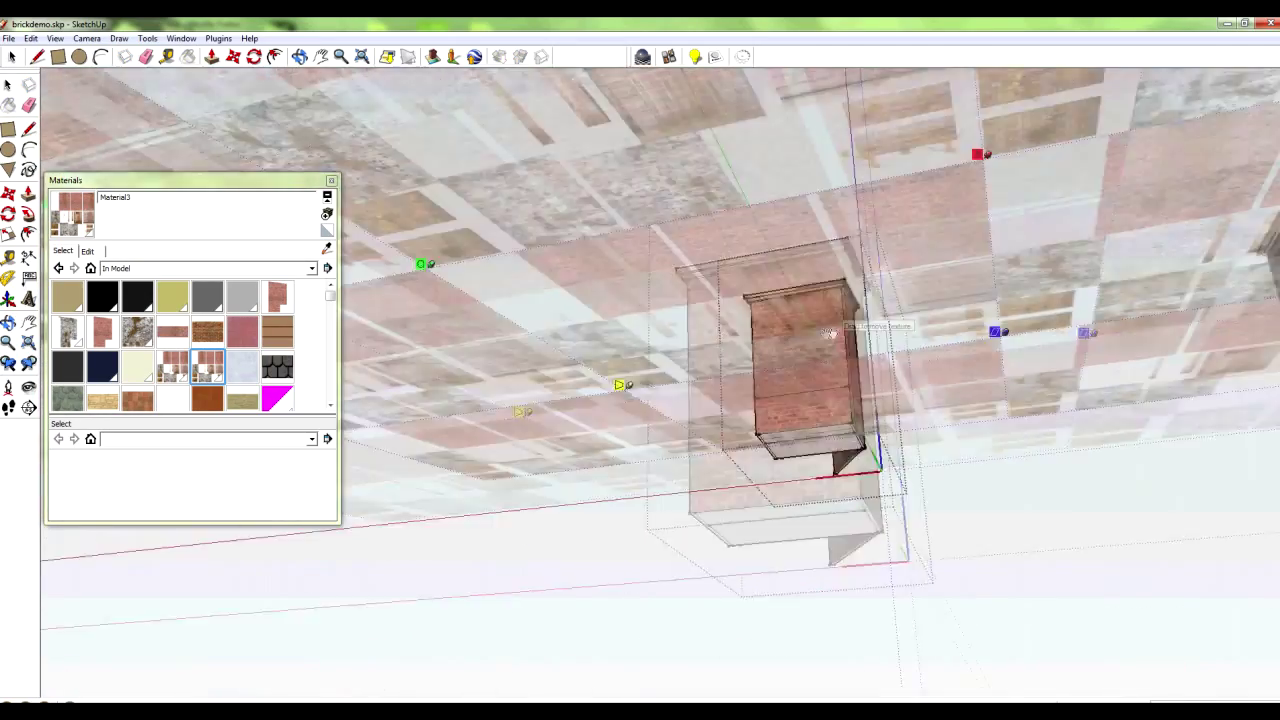
{"action": "left_click_drag", "start_coordinate": [804, 322], "coordinate": [632, 348]}
{"action": "scroll", "coordinate": [450, 338], "scroll_direction": "down", "scroll_amount": 5}
{"action": "left_click_drag", "start_coordinate": [509, 334], "coordinate": [1006, 283]}
{"action": "middle_click_drag", "start_coordinate": [590, 308], "coordinate": [598, 296]}
{"action": "left_click_drag", "start_coordinate": [653, 336], "coordinate": [796, 389]}
{"action": "scroll", "coordinate": [640, 330], "scroll_direction": "up", "scroll_amount": 5}
{"action": "scroll", "coordinate": [822, 270], "scroll_direction": "down", "scroll_amount": 7}
{"action": "left_click_drag", "start_coordinate": [586, 286], "coordinate": [782, 318]}
{"action": "scroll", "coordinate": [776, 303], "scroll_direction": "up", "scroll_amount": 8}
{"action": "middle_click_drag", "start_coordinate": [718, 203], "coordinate": [641, 154]}
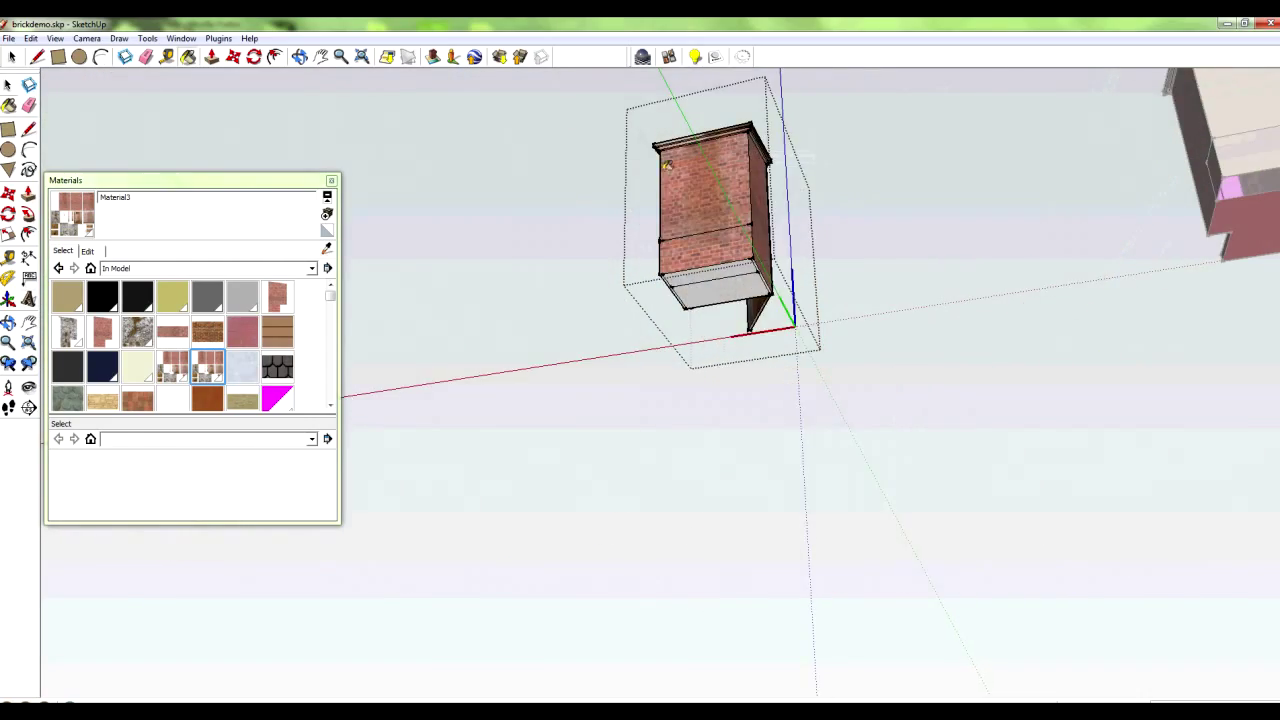
Texture the outhouse's interior ceiling with Material3 and fit the image's roof tile panel over the face
{"action": "scroll", "coordinate": [641, 154], "scroll_direction": "up", "scroll_amount": 5}
{"action": "middle_click_drag", "start_coordinate": [763, 187], "coordinate": [706, 142]}
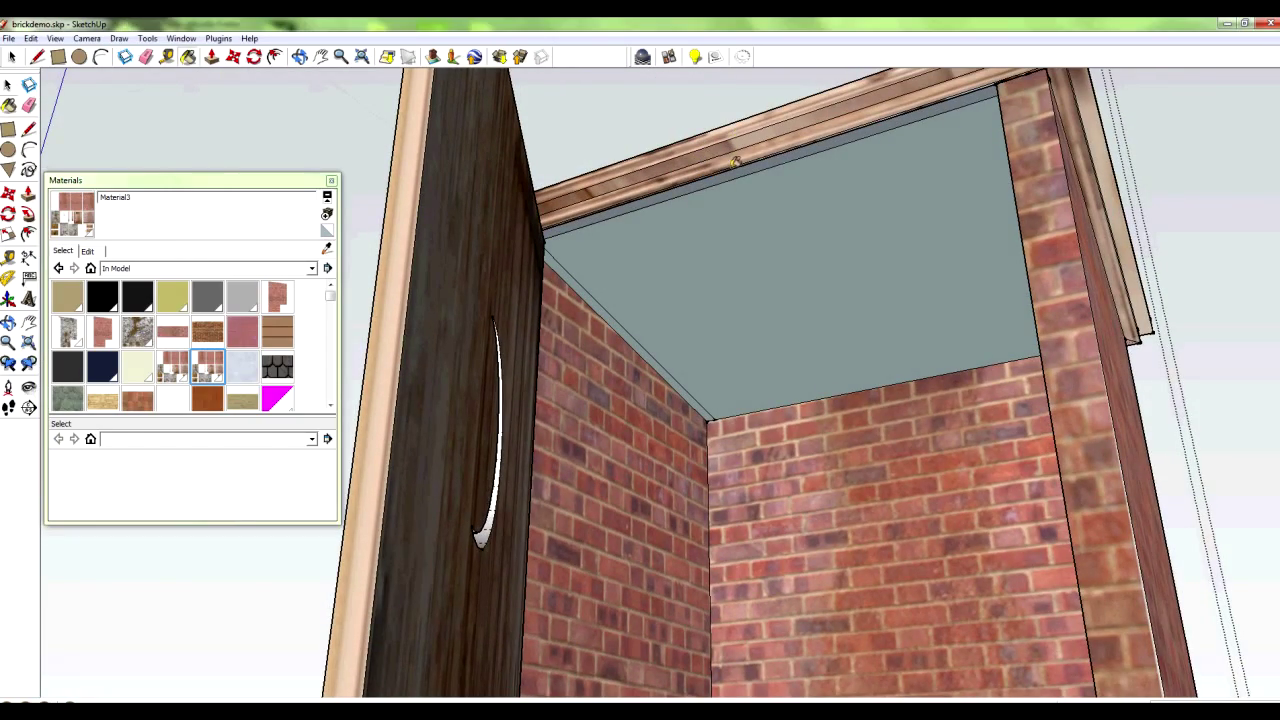
{"action": "middle_click_drag", "start_coordinate": [748, 166], "coordinate": [486, 183]}
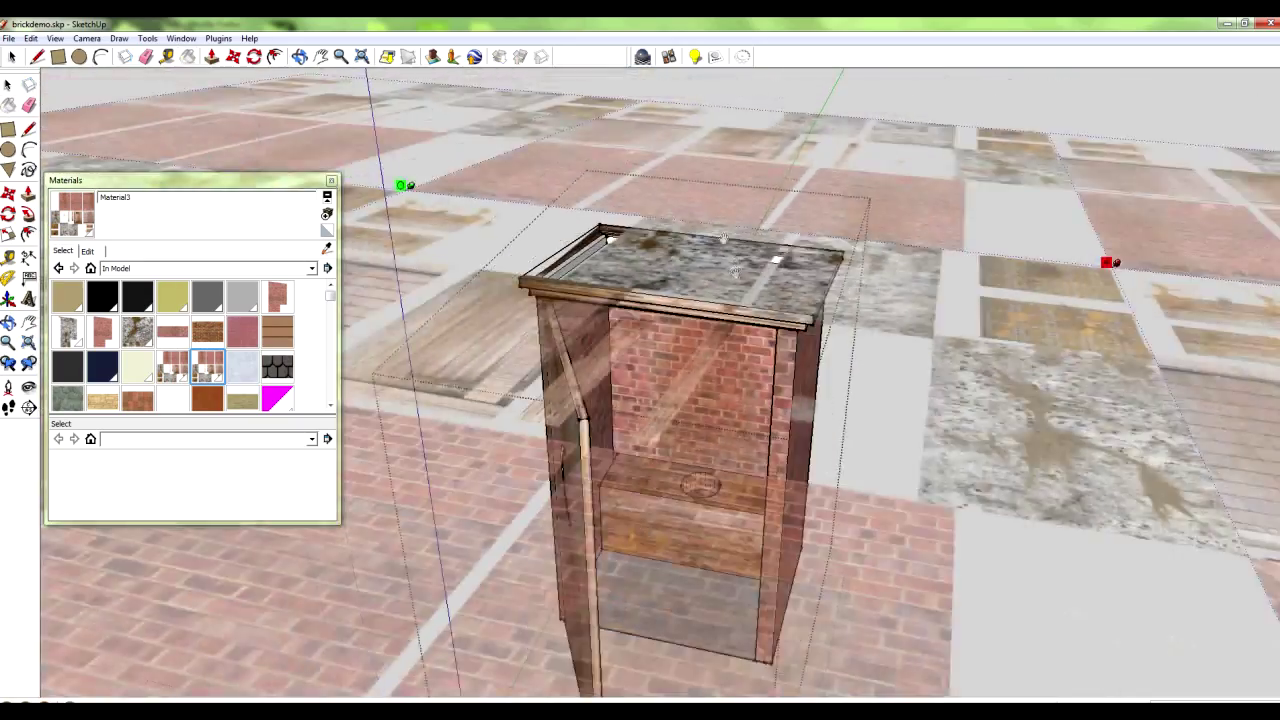
{"action": "middle_click_drag", "start_coordinate": [771, 246], "coordinate": [776, 512]}
{"action": "scroll", "coordinate": [631, 277], "scroll_direction": "down", "scroll_amount": 8}
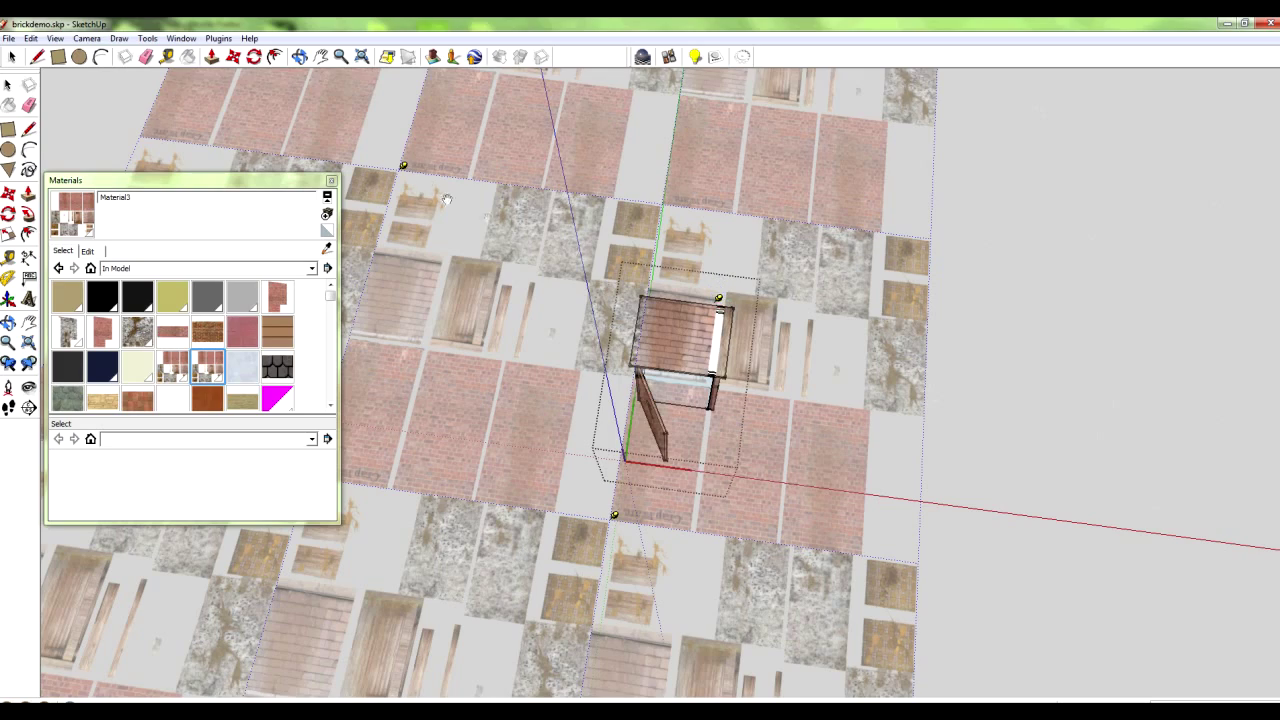
{"action": "left_click", "coordinate": [403, 166]}
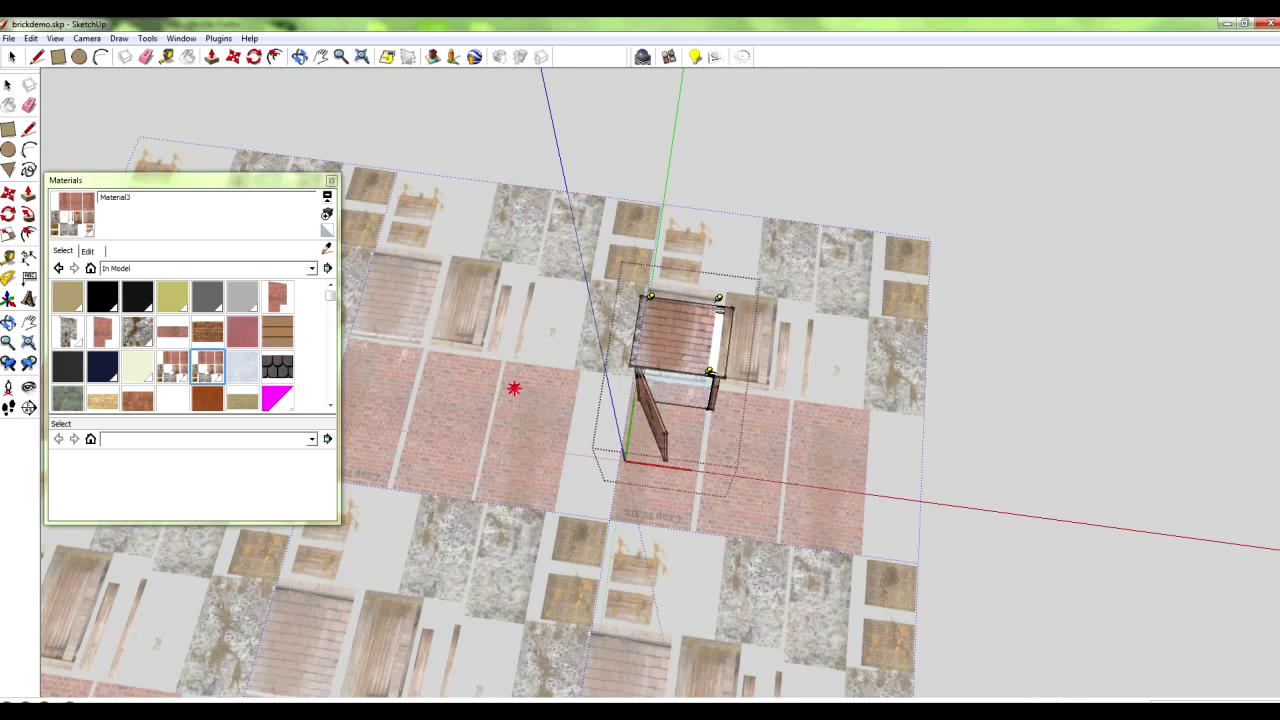
{"action": "left_click_drag", "start_coordinate": [514, 388], "coordinate": [455, 483]}
{"action": "scroll", "coordinate": [670, 350], "scroll_direction": "up", "scroll_amount": 10}
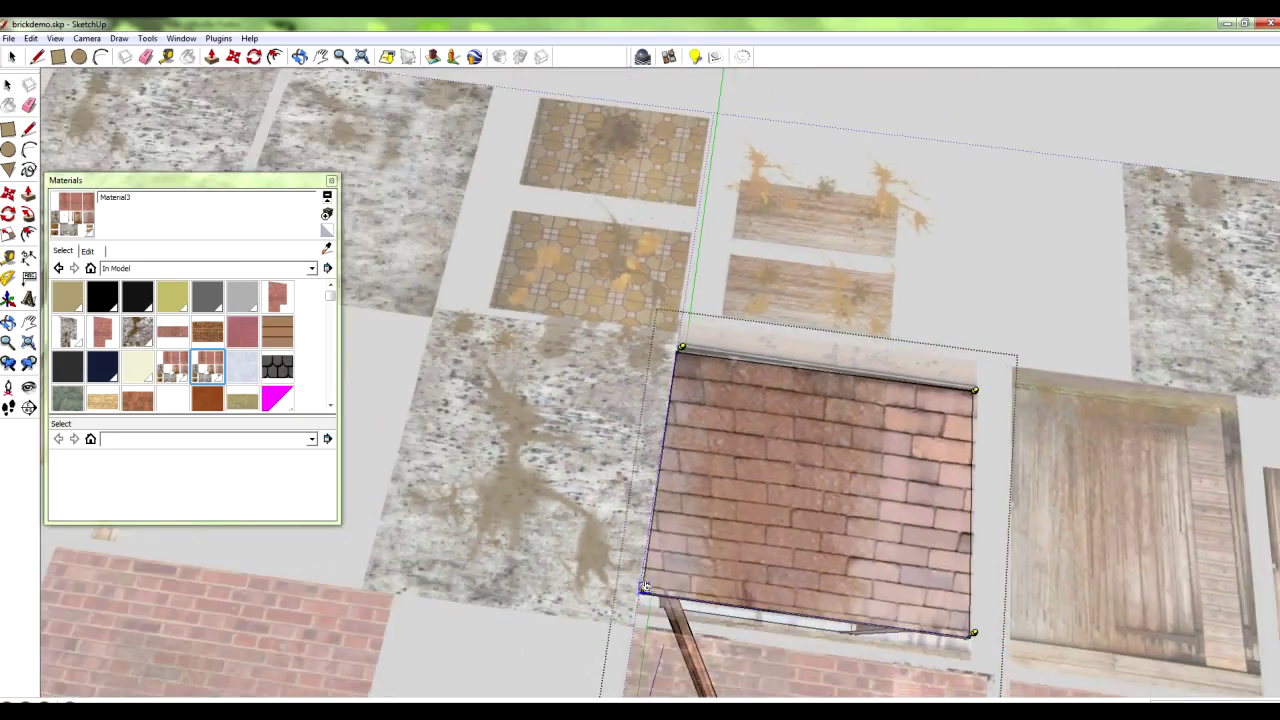
{"action": "middle_click_drag", "start_coordinate": [750, 531], "coordinate": [755, 570]}
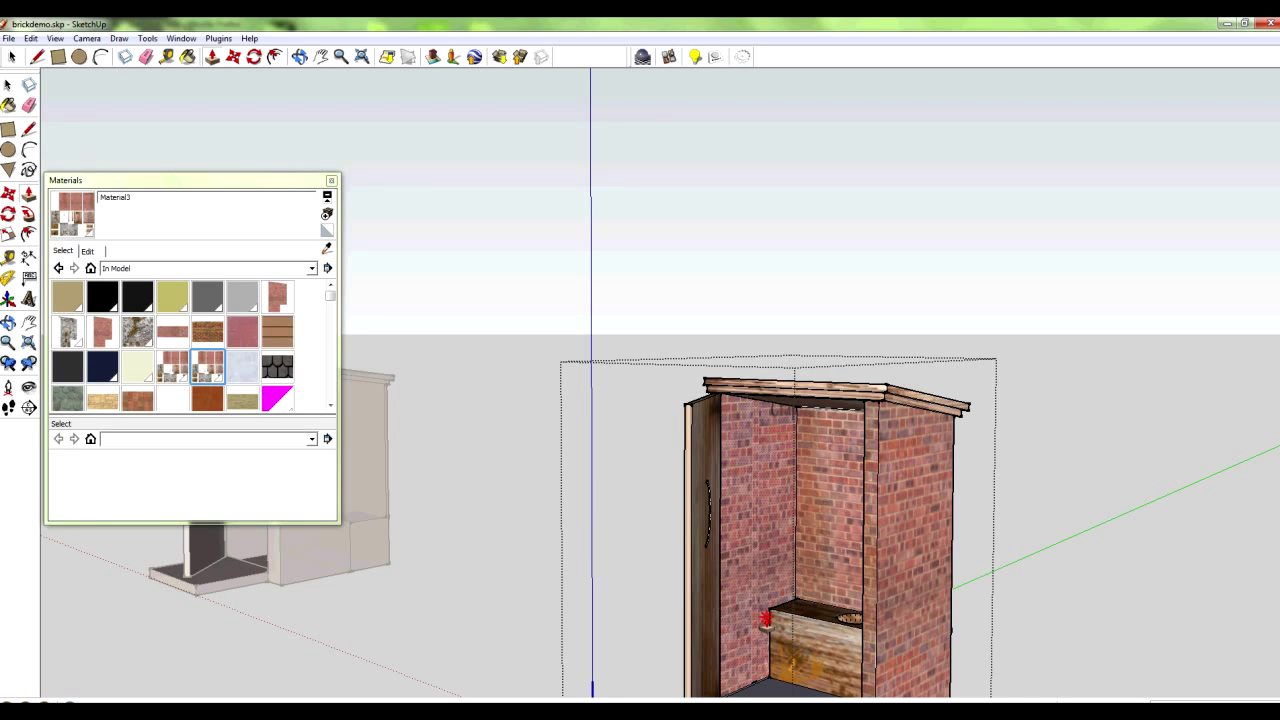
Reposition the Material3 texture on the interior side wall beside the door so the stained stone panel covers it
{"action": "middle_click_drag", "start_coordinate": [620, 605], "coordinate": [735, 520]}
{"action": "scroll", "coordinate": [1037, 566], "scroll_direction": "up", "scroll_amount": 4}
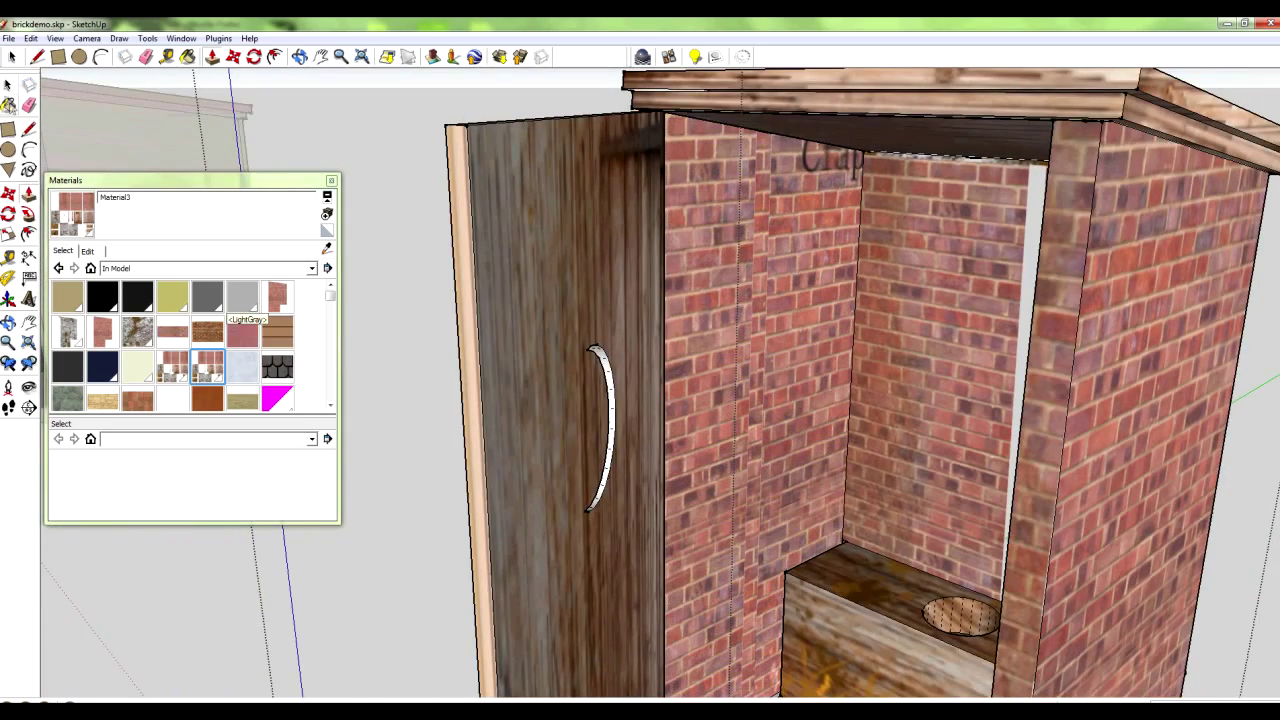
{"action": "right_click", "coordinate": [786, 353]}
{"action": "left_click", "coordinate": [7, 85]}
{"action": "right_click", "coordinate": [759, 417]}
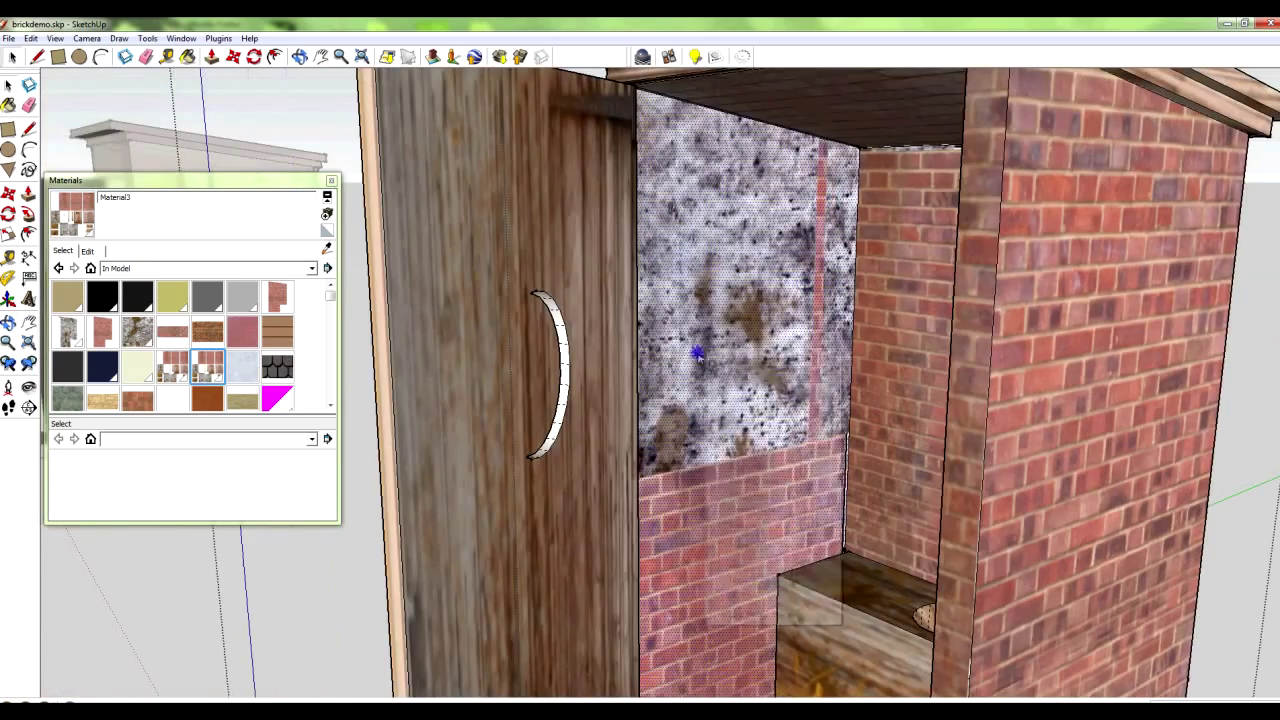
{"action": "right_click", "coordinate": [708, 352]}
{"action": "mouse_move", "coordinate": [749, 527]}
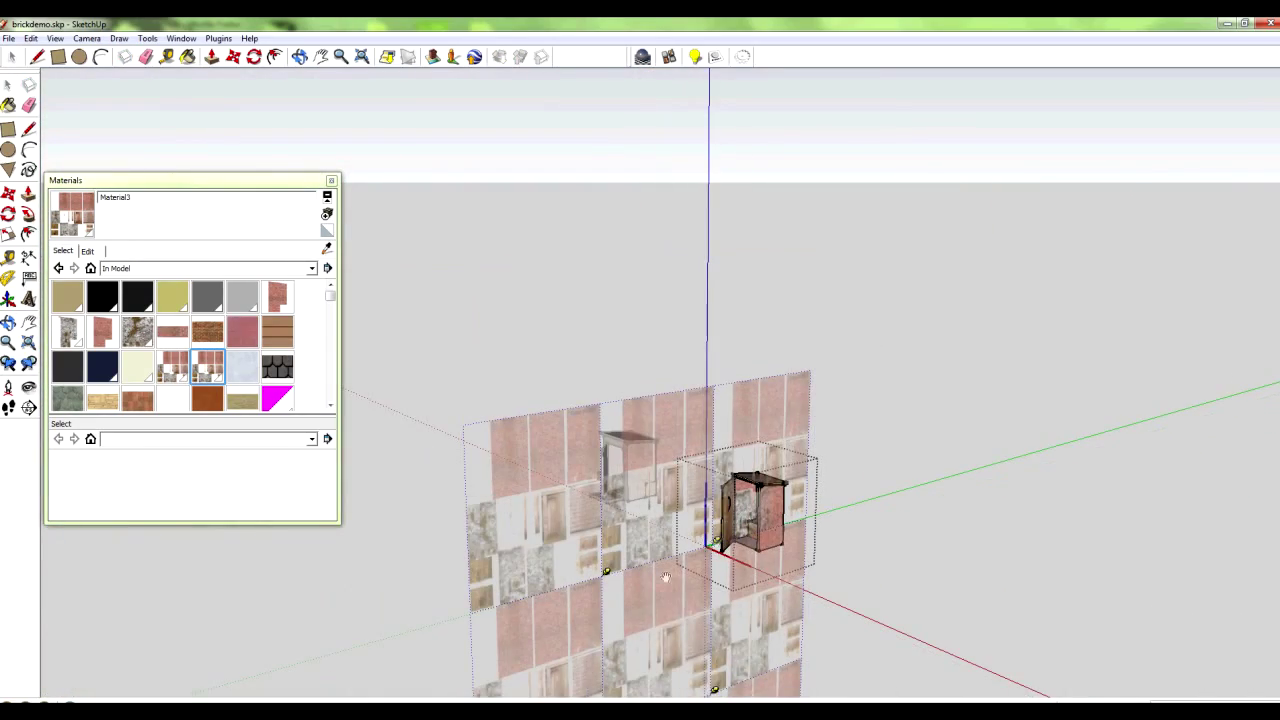
{"action": "left_click", "coordinate": [697, 666]}
{"action": "left_click_drag", "start_coordinate": [668, 609], "coordinate": [642, 465]}
{"action": "left_click_drag", "start_coordinate": [698, 569], "coordinate": [871, 519]}
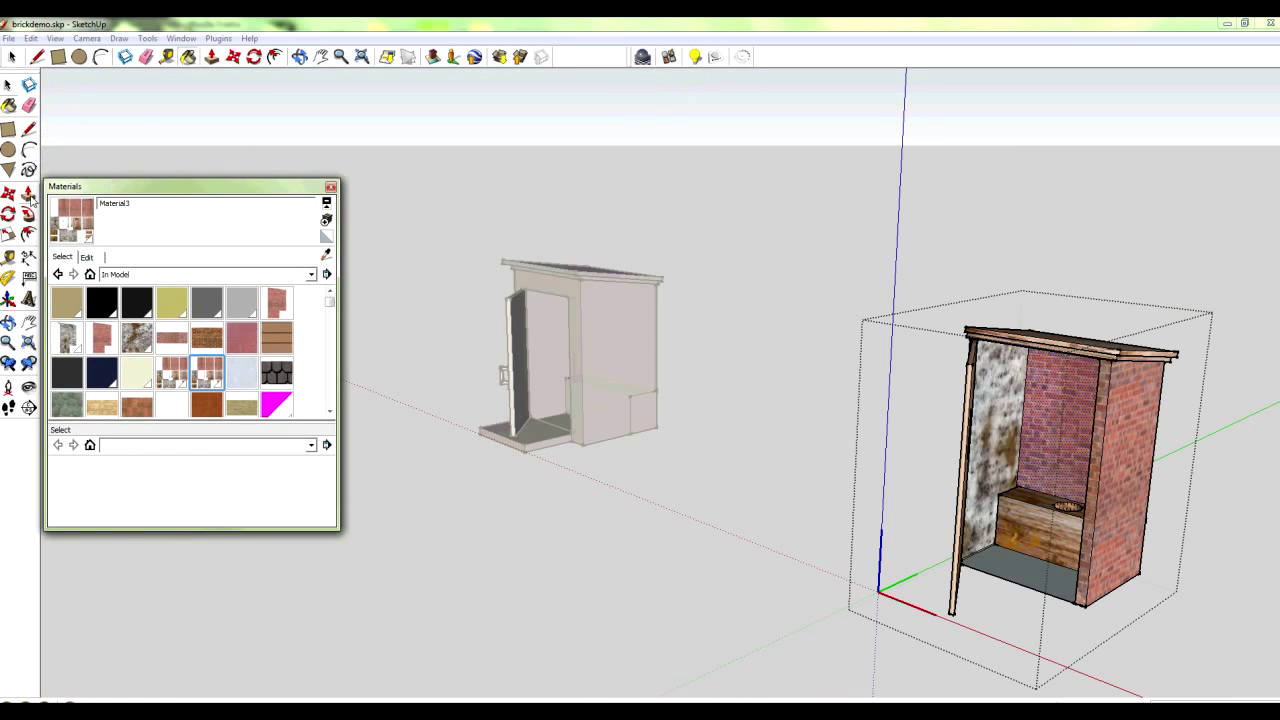
Push/Pull the interior back wall above the seat forward into the outhouse
{"action": "left_click", "coordinate": [29, 196]}
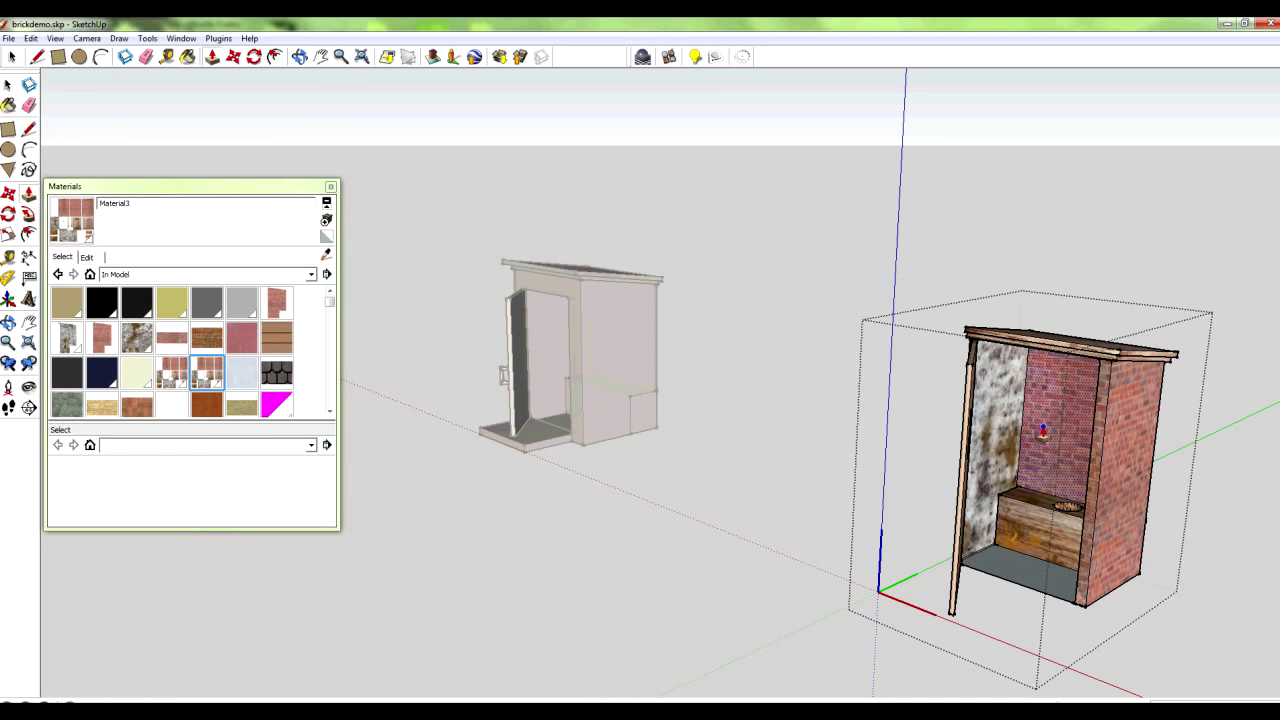
{"action": "middle_click_drag", "start_coordinate": [1142, 433], "coordinate": [623, 531]}
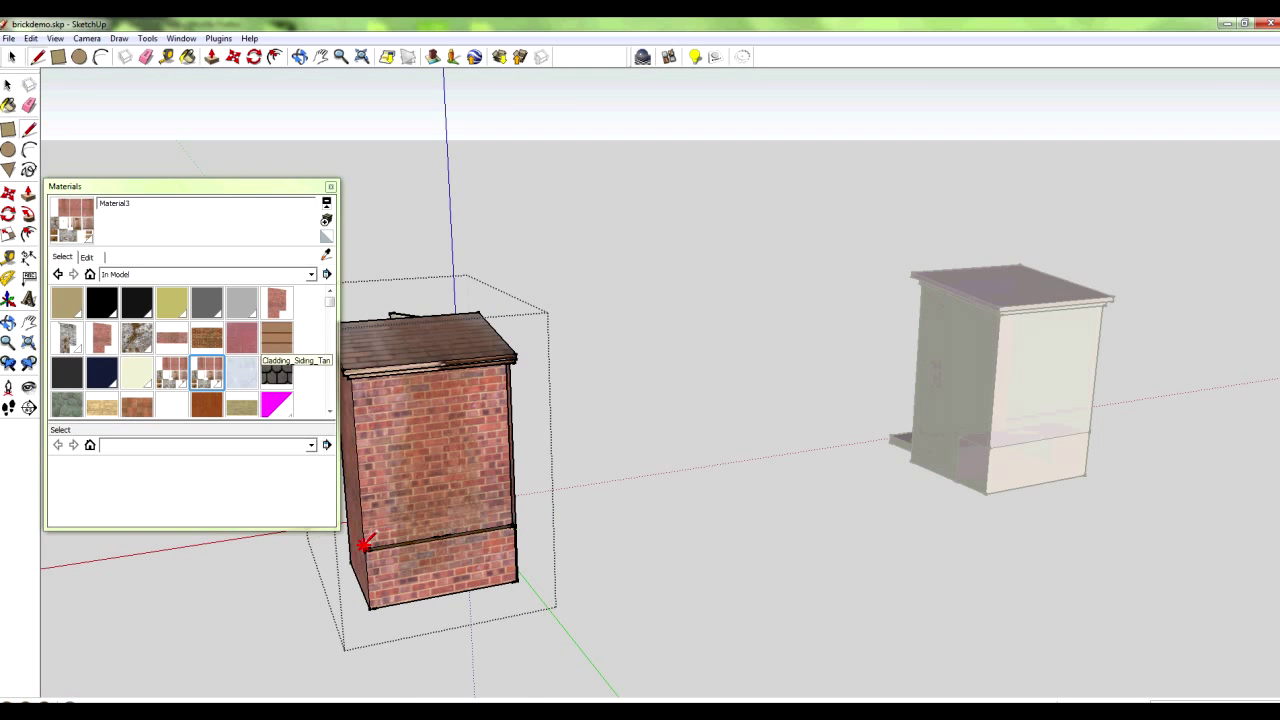
Close the recess on the outhouse's outer back wall with a line-drawn face and paint it with the brick texture
{"action": "middle_click_drag", "start_coordinate": [364, 545], "coordinate": [971, 560]}
{"action": "scroll", "coordinate": [874, 457], "scroll_direction": "up", "scroll_amount": 5}
{"action": "scroll", "coordinate": [874, 457], "scroll_direction": "down", "scroll_amount": 3}
{"action": "scroll", "coordinate": [800, 540], "scroll_direction": "up", "scroll_amount": 3}
{"action": "scroll", "coordinate": [971, 560], "scroll_direction": "down", "scroll_amount": 3}
{"action": "mouse_move", "coordinate": [1008, 212]}
{"action": "middle_mouse_down"}
{"action": "mouse_move", "coordinate": [1012, 283]}
{"action": "mouse_move", "coordinate": [1051, 399]}
{"action": "middle_mouse_up"}
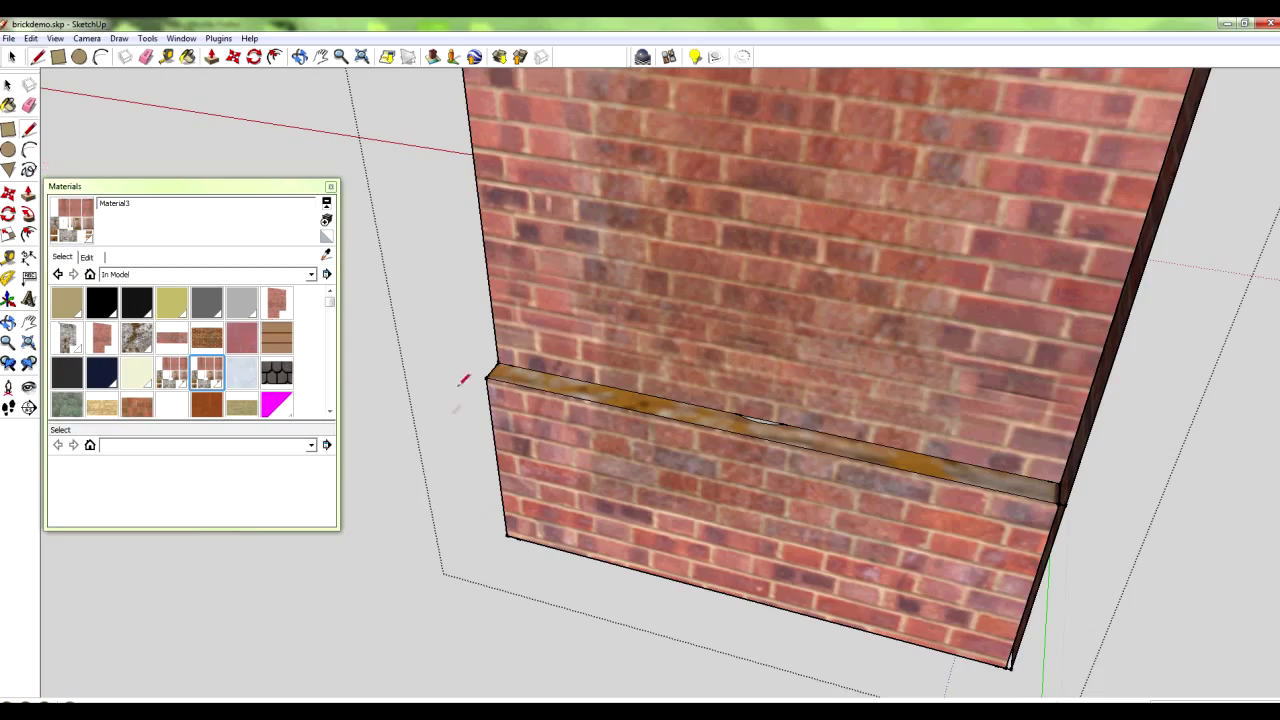
{"action": "mouse_move", "coordinate": [463, 380]}
{"action": "middle_mouse_down"}
{"action": "mouse_move", "coordinate": [477, 283]}
{"action": "mouse_move", "coordinate": [580, 206]}
{"action": "mouse_move", "coordinate": [650, 176]}
{"action": "mouse_move", "coordinate": [657, 149]}
{"action": "mouse_move", "coordinate": [589, 480]}
{"action": "mouse_move", "coordinate": [594, 266]}
{"action": "mouse_move", "coordinate": [557, 404]}
{"action": "middle_mouse_up"}
{"action": "key", "text": "l"}
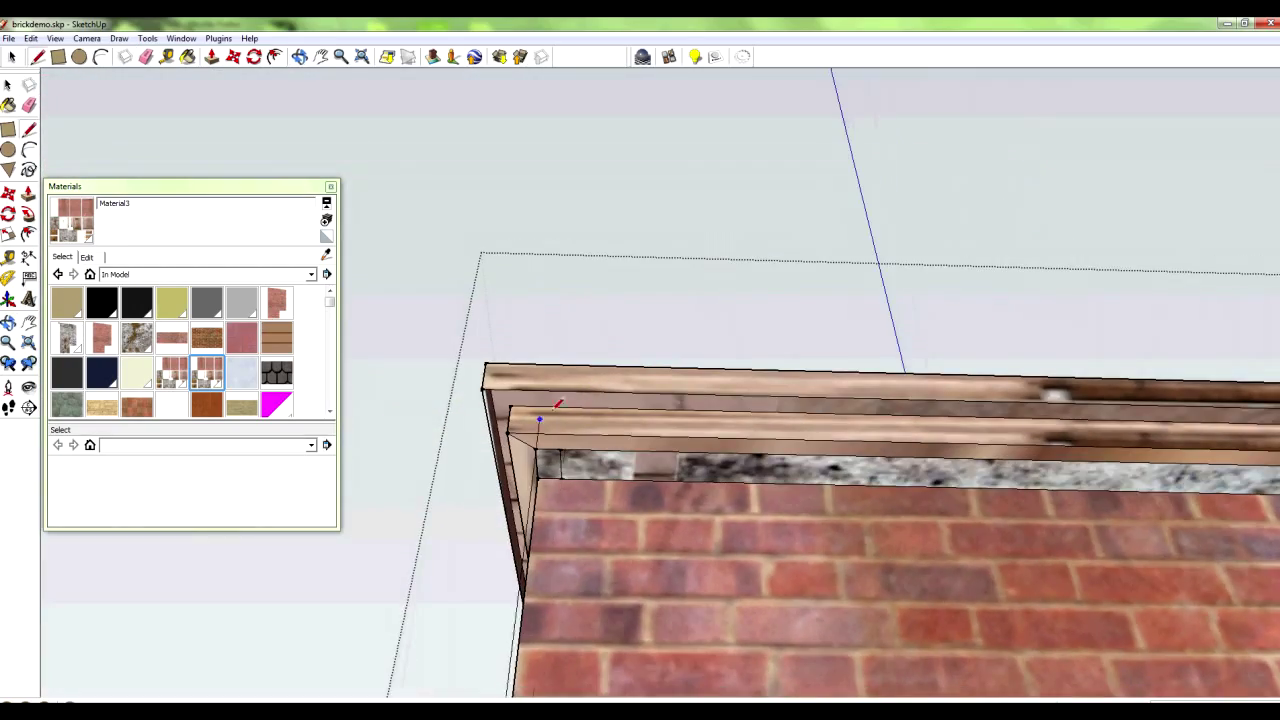
{"action": "scroll", "coordinate": [557, 404], "scroll_direction": "down", "scroll_amount": 10}
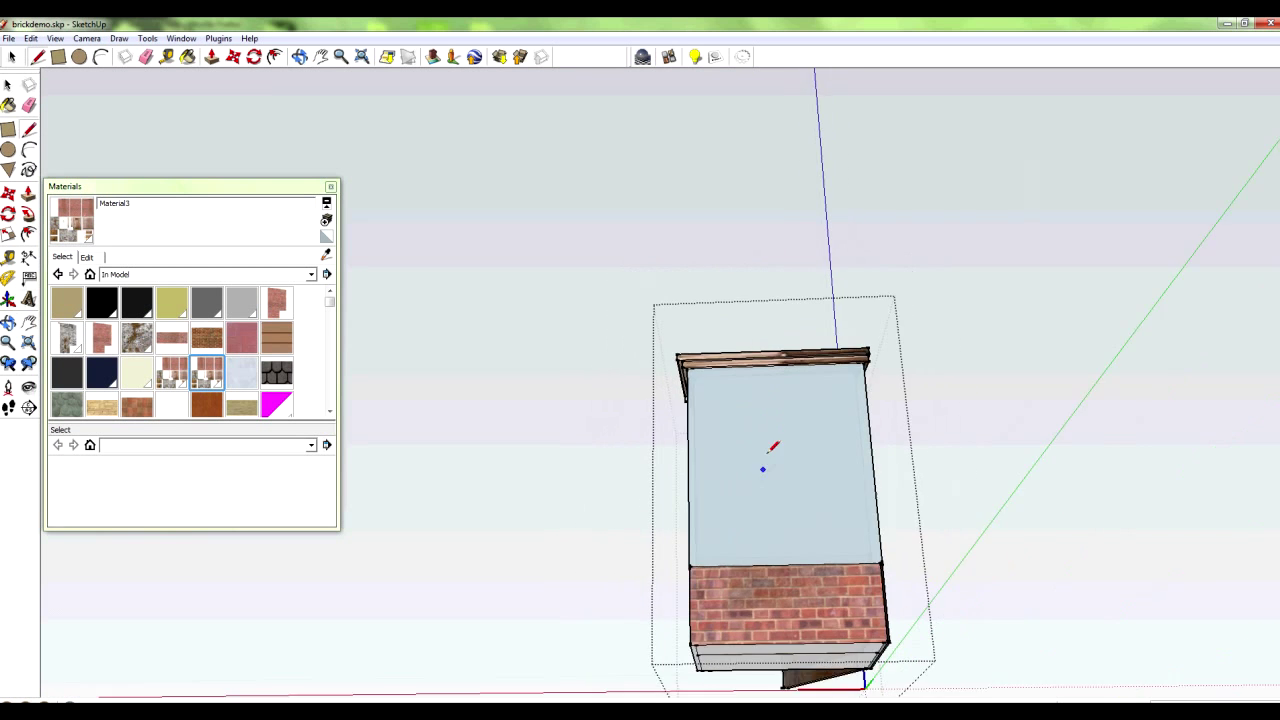
{"action": "middle_click_drag", "start_coordinate": [772, 447], "coordinate": [661, 576]}
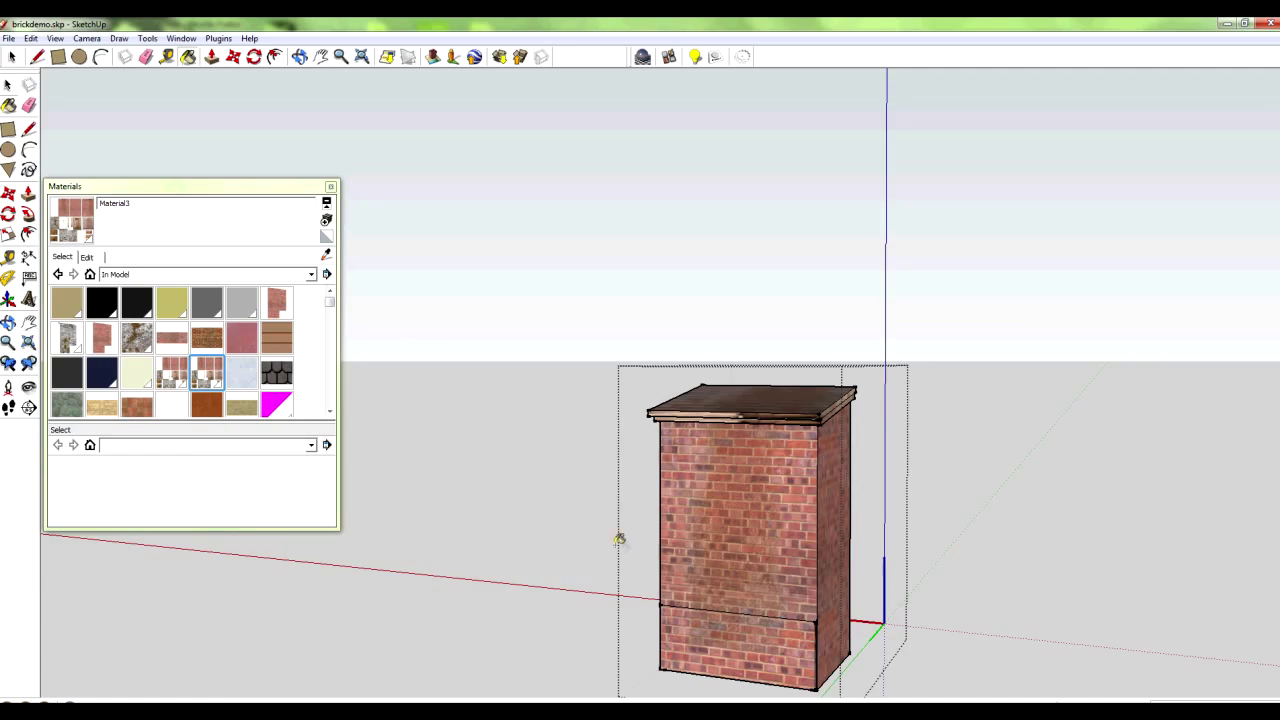
Sample the stained stone texture for the interior back wall and position its stone panel across the whole face
{"action": "middle_click_drag", "start_coordinate": [587, 487], "coordinate": [815, 530]}
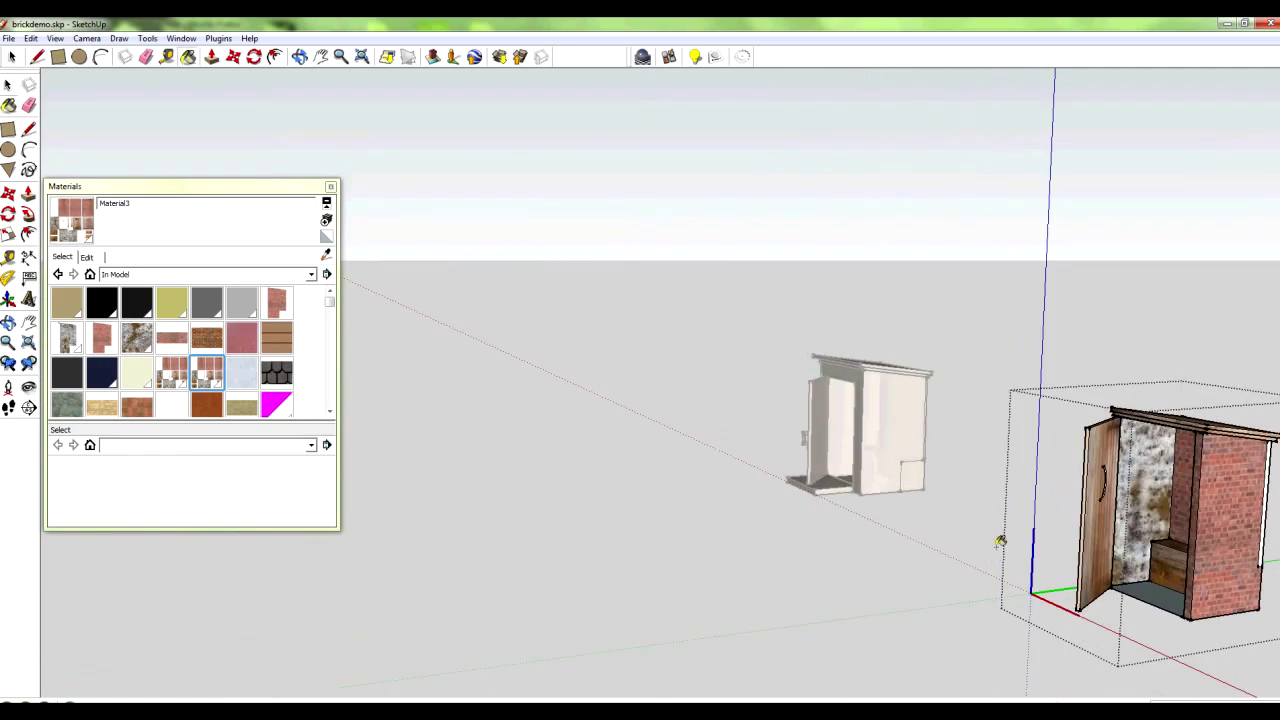
{"action": "middle_click_drag", "start_coordinate": [1193, 517], "coordinate": [561, 293]}
{"action": "scroll", "coordinate": [981, 463], "scroll_direction": "up", "scroll_amount": 4}
{"action": "left_click", "coordinate": [325, 258]}
{"action": "mouse_move", "coordinate": [700, 440]}
{"action": "middle_mouse_down"}
{"action": "mouse_move", "coordinate": [1230, 455]}
{"action": "mouse_move", "coordinate": [843, 457]}
{"action": "mouse_move", "coordinate": [1100, 440]}
{"action": "middle_mouse_up"}
{"action": "right_click", "coordinate": [1125, 434]}
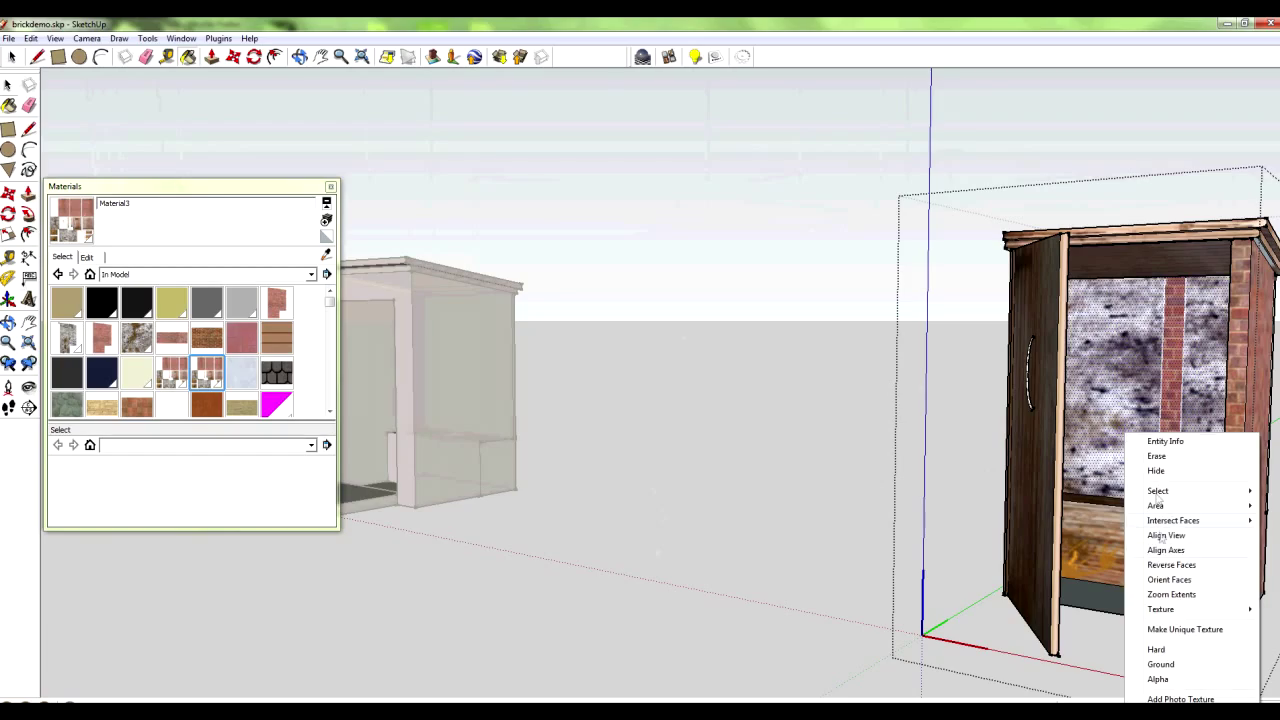
{"action": "left_click", "coordinate": [1031, 609]}
{"action": "left_click_drag", "start_coordinate": [1054, 486], "coordinate": [766, 449]}
Move the materials palette clear of the model and examine the brick side wall's edges near the back corner
{"action": "middle_click_drag", "start_coordinate": [986, 371], "coordinate": [985, 405]}
{"action": "left_click_drag", "start_coordinate": [985, 405], "coordinate": [1020, 375]}
{"action": "middle_click_drag", "start_coordinate": [1020, 375], "coordinate": [680, 451]}
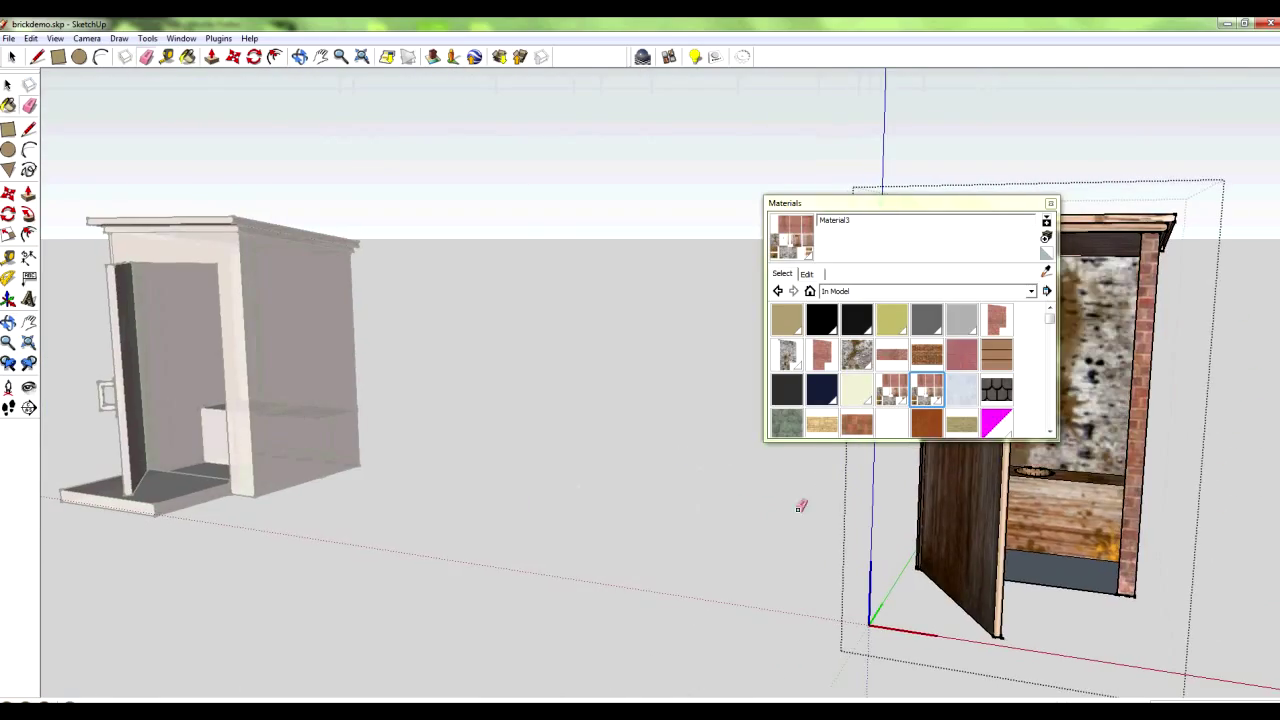
{"action": "middle_click_drag", "start_coordinate": [800, 506], "coordinate": [504, 461]}
{"action": "middle_click_drag", "start_coordinate": [454, 492], "coordinate": [540, 470]}
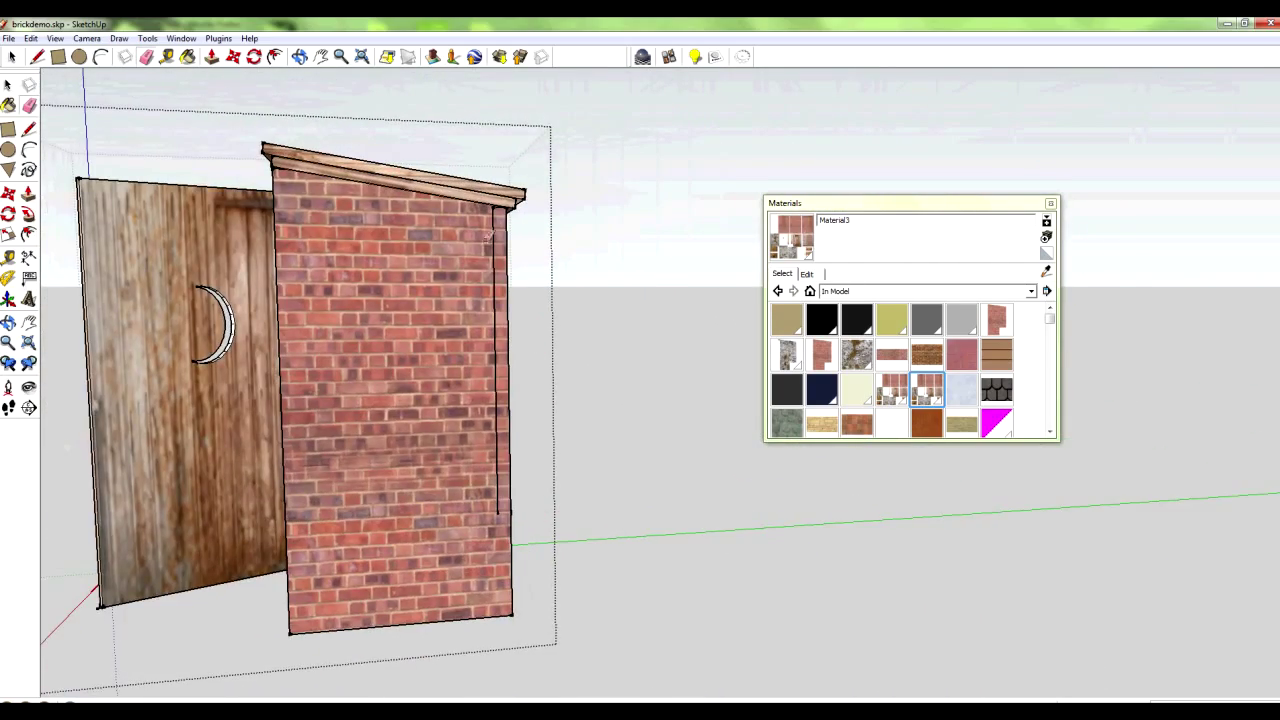
{"action": "scroll", "coordinate": [489, 233], "scroll_direction": "up", "scroll_amount": 5}
{"action": "scroll", "coordinate": [451, 421], "scroll_direction": "down", "scroll_amount": 5}
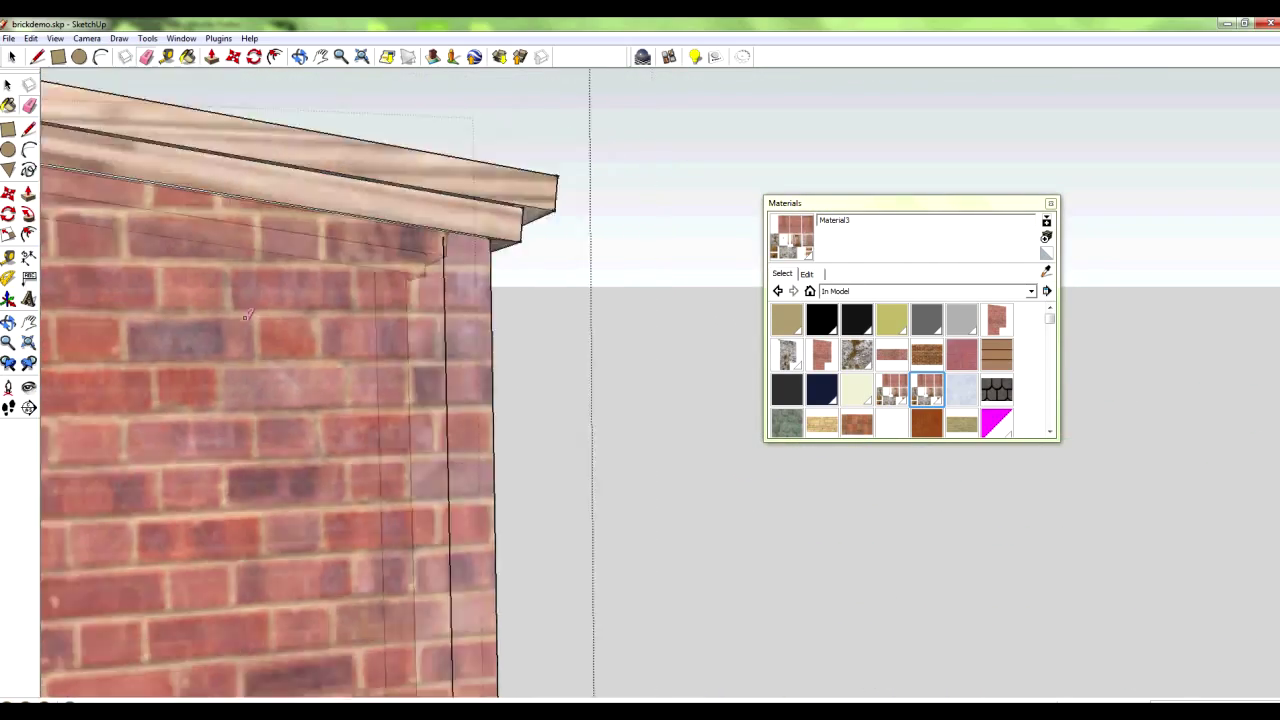
{"action": "middle_click_drag", "start_coordinate": [451, 423], "coordinate": [249, 434]}
{"action": "scroll", "coordinate": [550, 496], "scroll_direction": "down", "scroll_amount": 5}
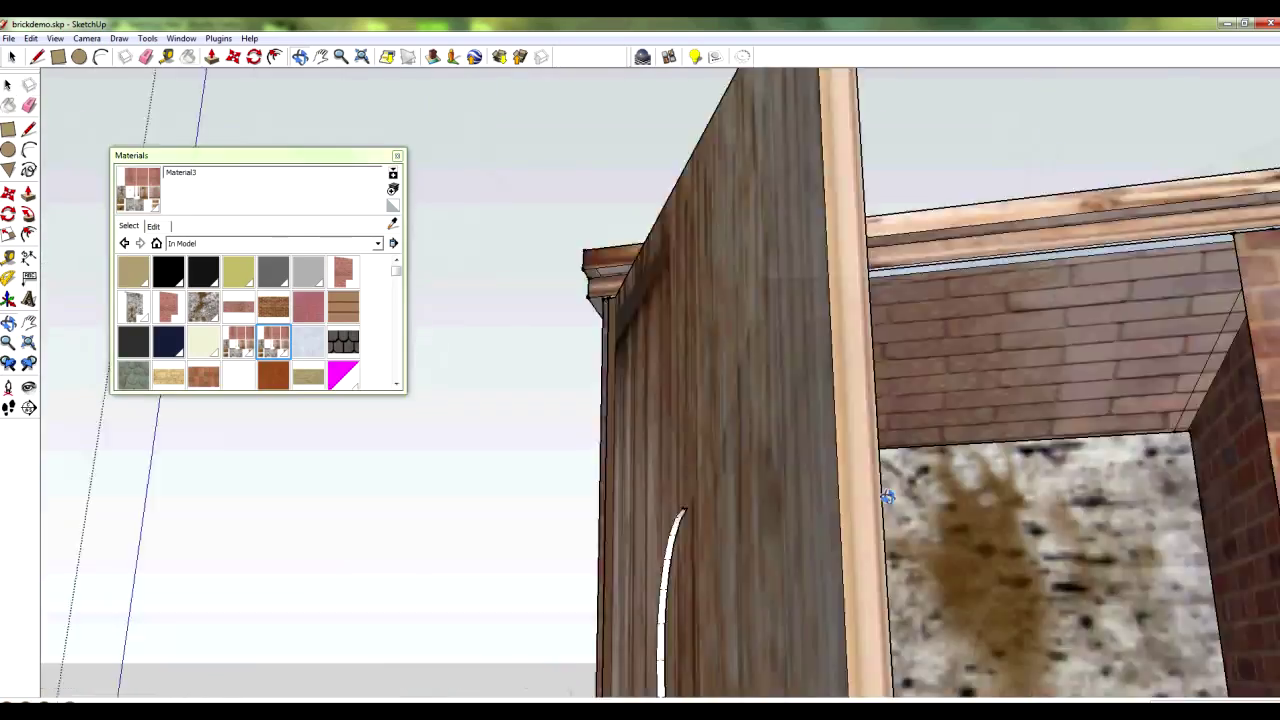
Paint the thin inner edge faces of the door's crescent moon cut-out with Material3
{"action": "mouse_move", "coordinate": [887, 496]}
{"action": "middle_mouse_down"}
{"action": "mouse_move", "coordinate": [523, 420]}
{"action": "mouse_move", "coordinate": [386, 371]}
{"action": "mouse_move", "coordinate": [518, 476]}
{"action": "middle_mouse_up"}
{"action": "left_click", "coordinate": [484, 478]}
{"action": "left_click", "coordinate": [480, 508]}
{"action": "left_click", "coordinate": [468, 538]}
{"action": "left_click", "coordinate": [489, 444]}
{"action": "left_click", "coordinate": [491, 408]}
{"action": "left_click", "coordinate": [404, 574]}
{"action": "left_click", "coordinate": [393, 545]}
{"action": "left_click", "coordinate": [378, 524]}
{"action": "scroll", "coordinate": [489, 524], "scroll_direction": "down", "scroll_amount": 3}
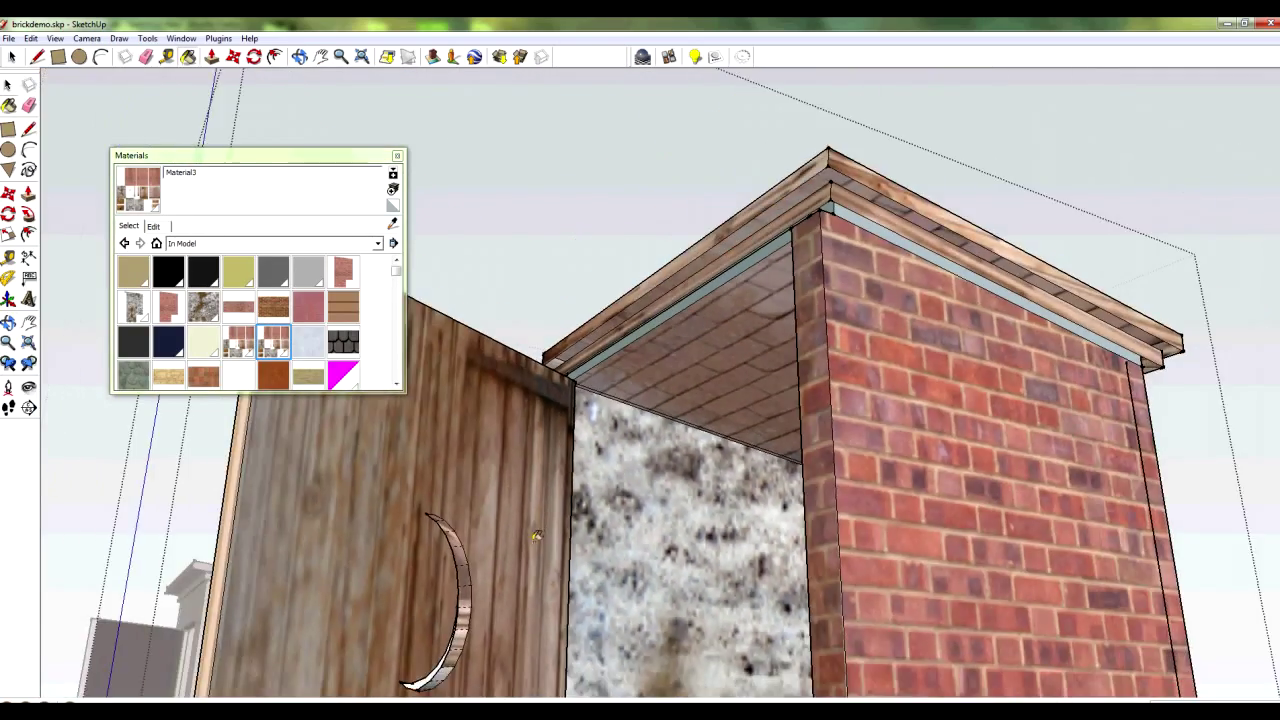
Export the textured outhouse as an X-Plane v8 object and dismiss the export report
{"action": "mouse_move", "coordinate": [534, 534]}
{"action": "middle_mouse_down"}
{"action": "mouse_move", "coordinate": [500, 560]}
{"action": "mouse_move", "coordinate": [440, 530]}
{"action": "mouse_move", "coordinate": [469, 484]}
{"action": "mouse_move", "coordinate": [492, 483]}
{"action": "middle_mouse_up"}
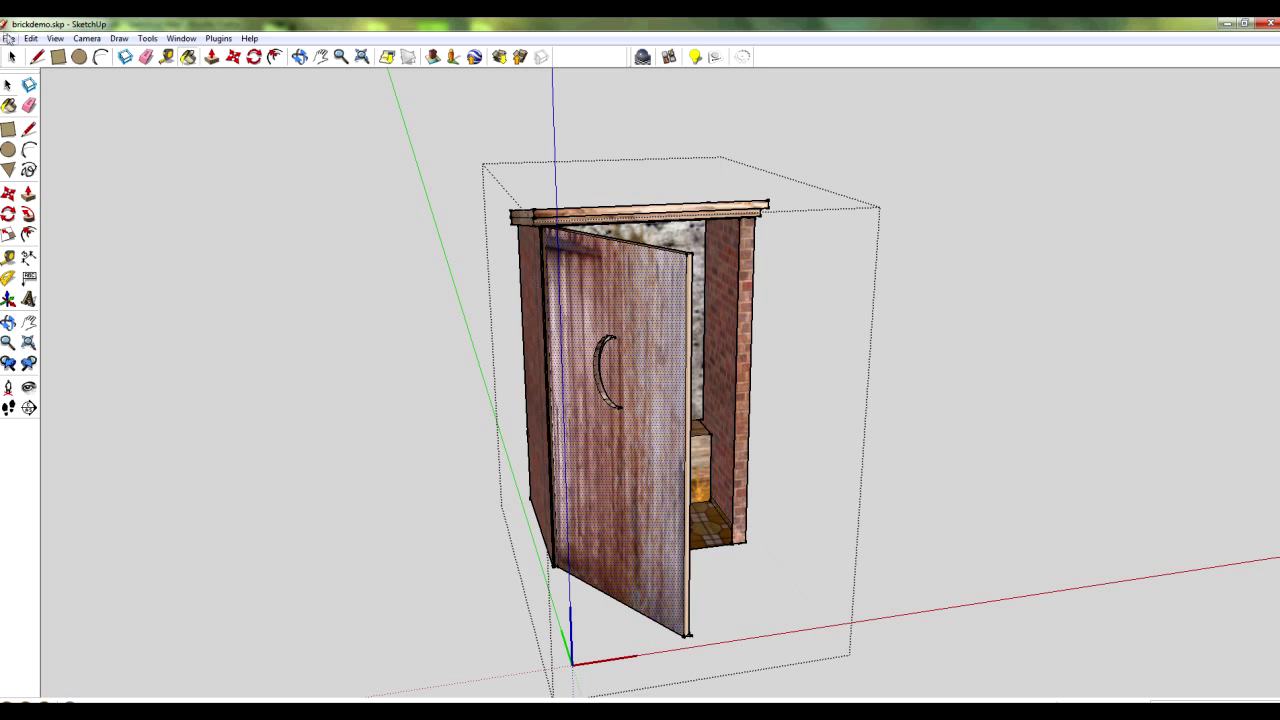
{"action": "left_click", "coordinate": [8, 38]}
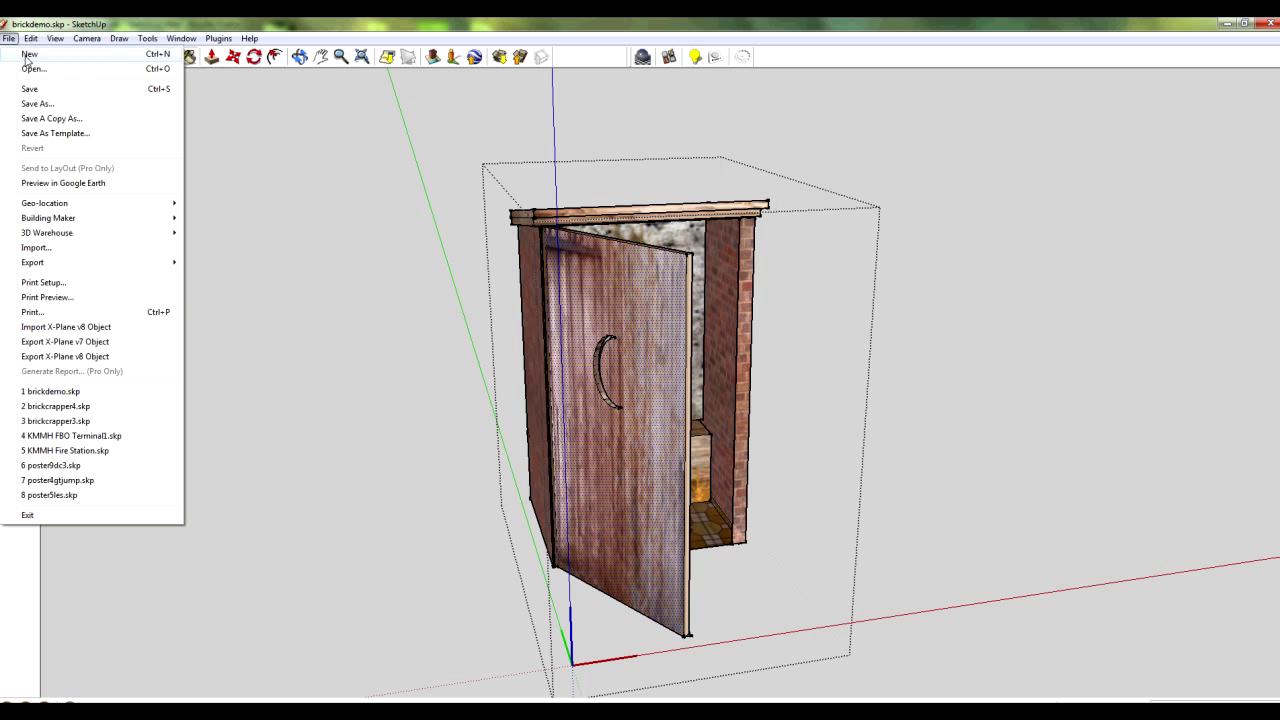
{"action": "left_click", "coordinate": [86, 358]}
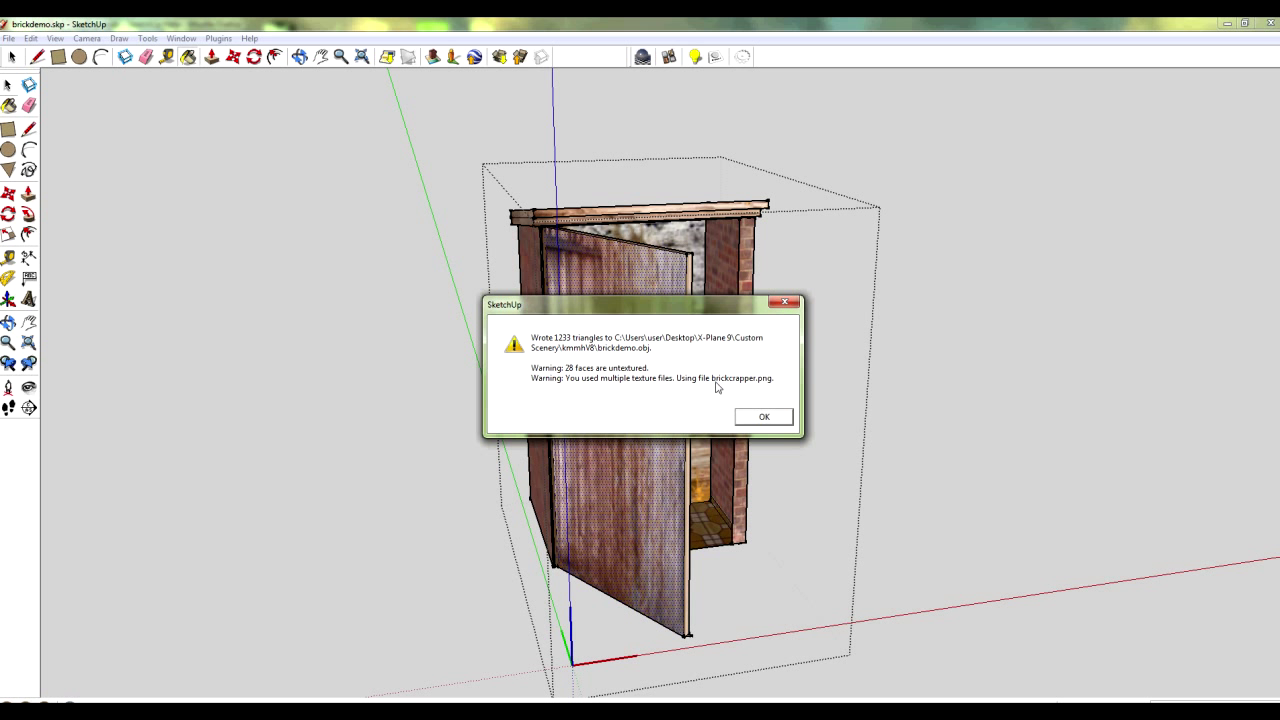
{"action": "left_click", "coordinate": [777, 420]}
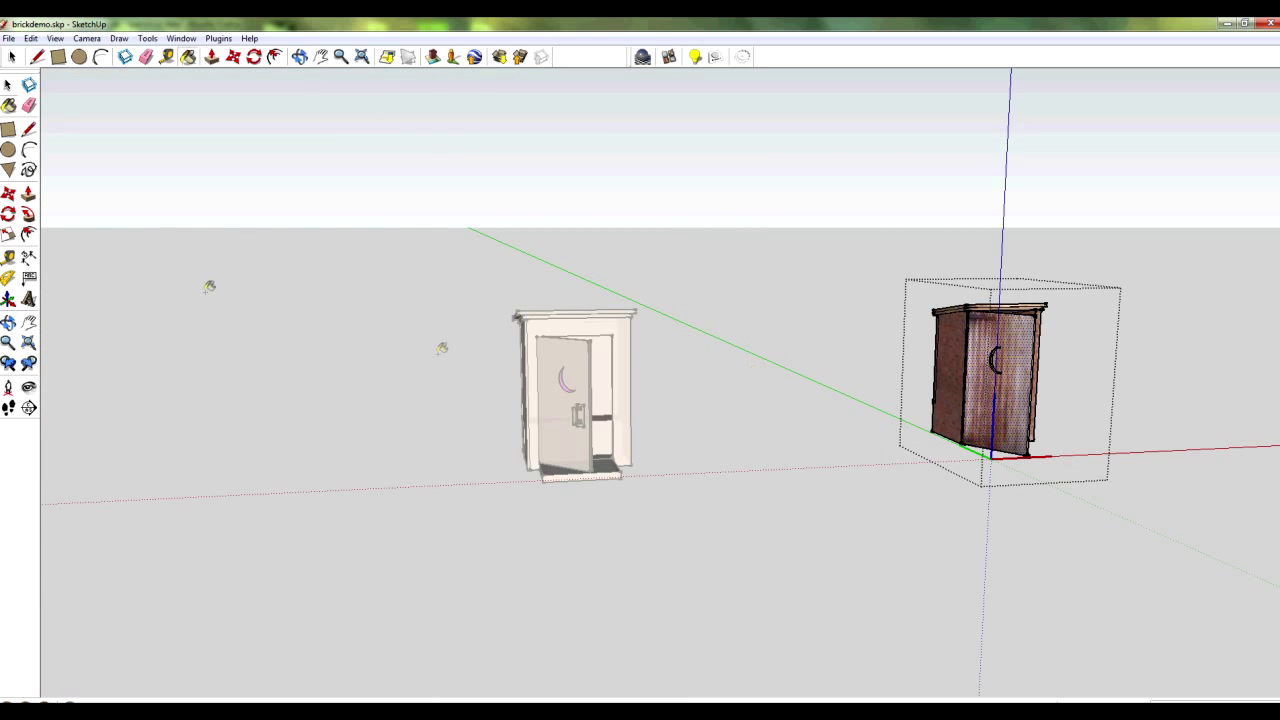
Switch to Windows Explorer, go to the kmmhV8 folder and open brickdemo.obj in Notepad
{"action": "right_click", "coordinate": [75, 710]}
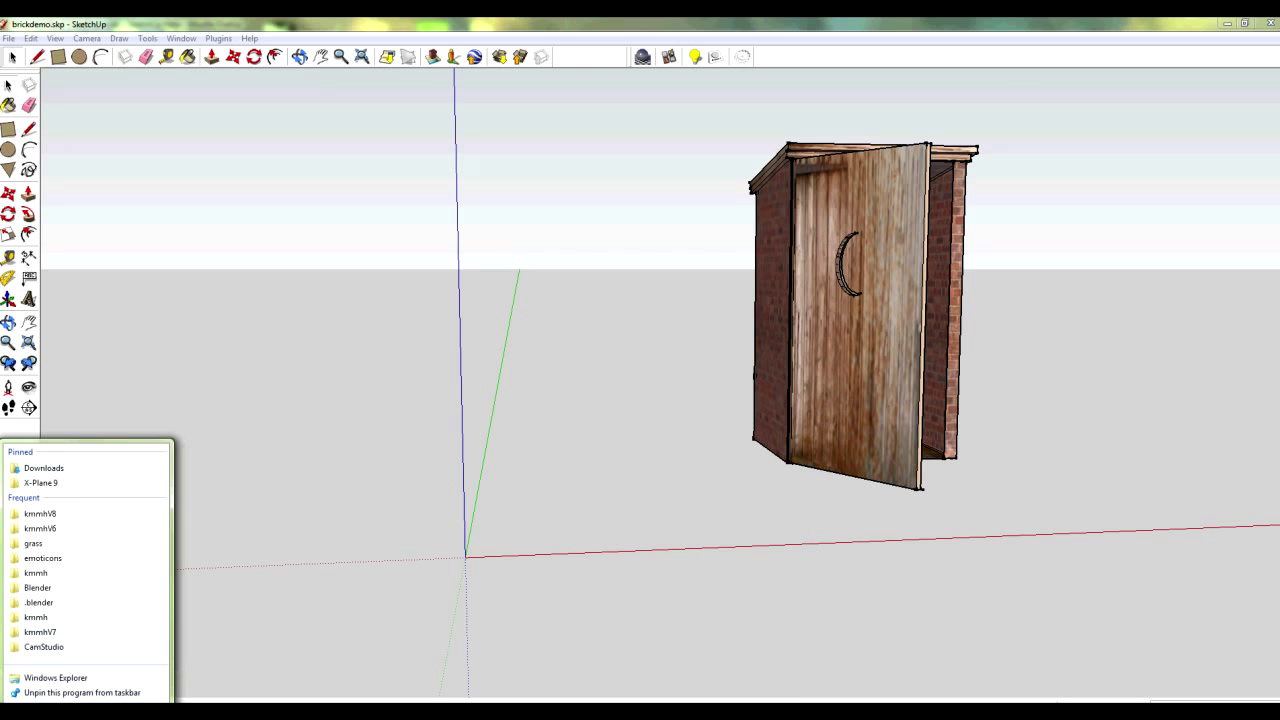
{"action": "left_click", "coordinate": [48, 515]}
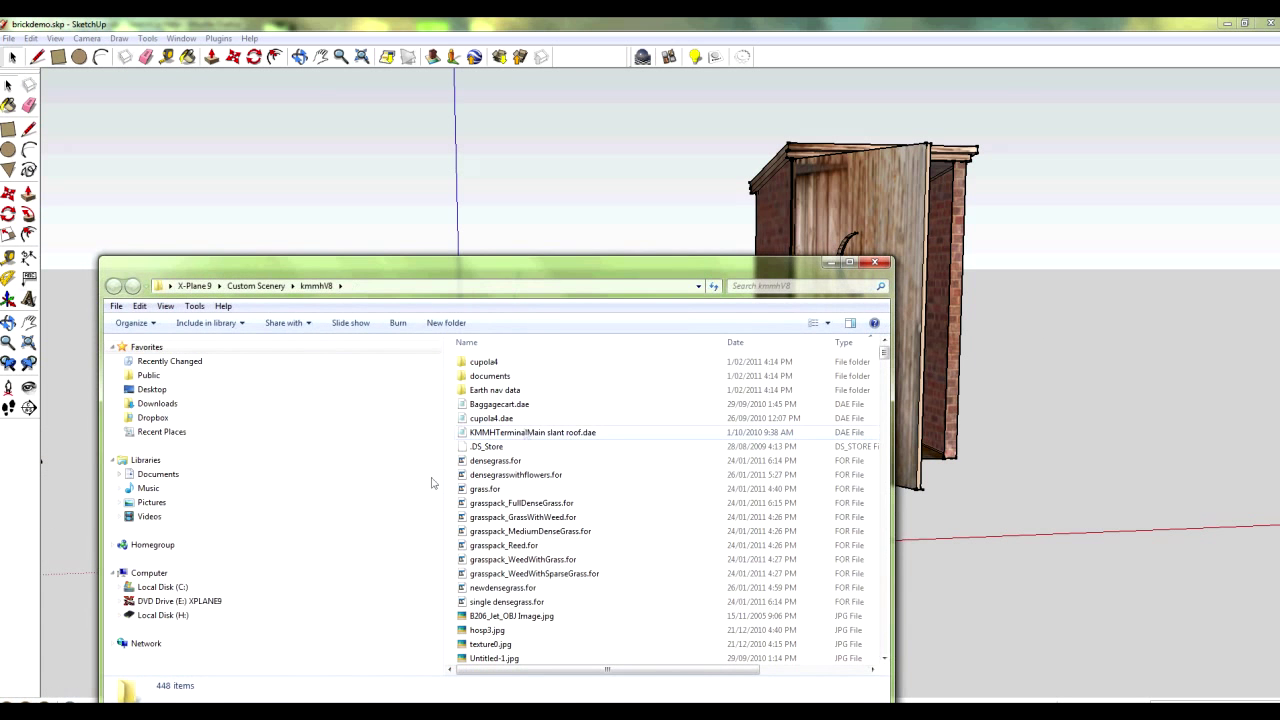
{"action": "left_click", "coordinate": [507, 575]}
{"action": "scroll", "coordinate": [508, 540], "scroll_direction": "down", "scroll_amount": 10}
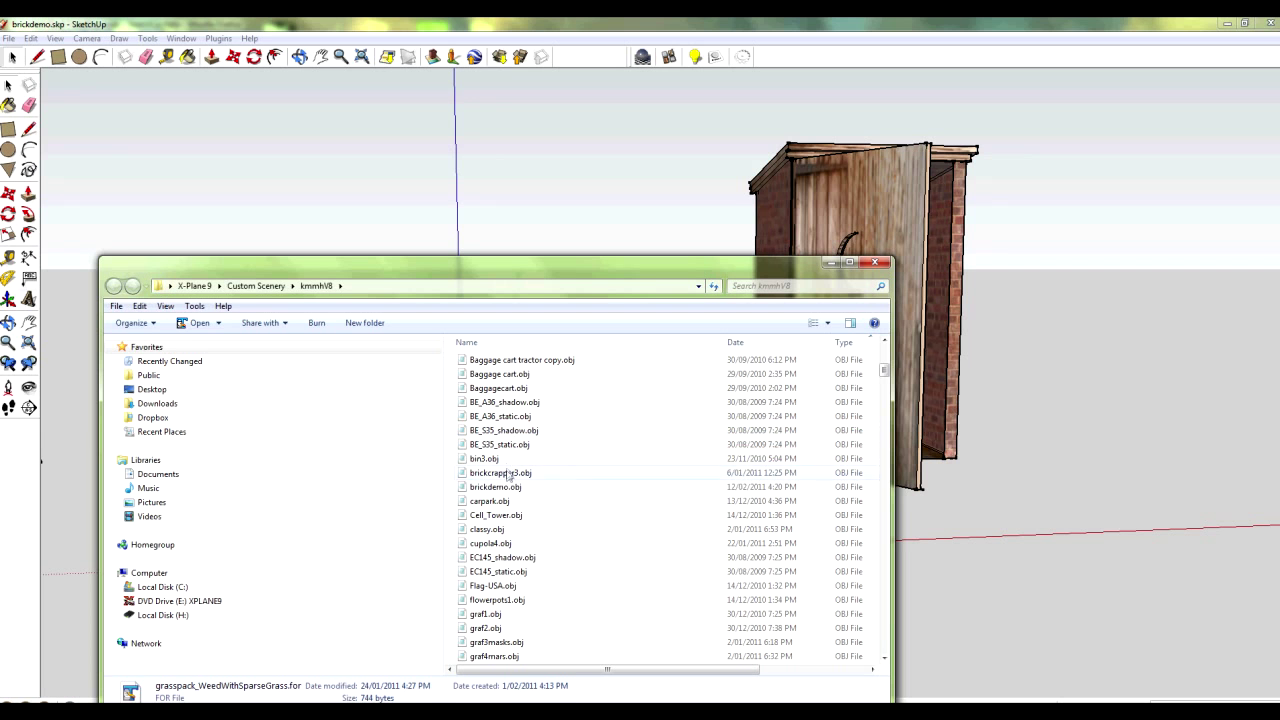
{"action": "double_click", "coordinate": [484, 488]}
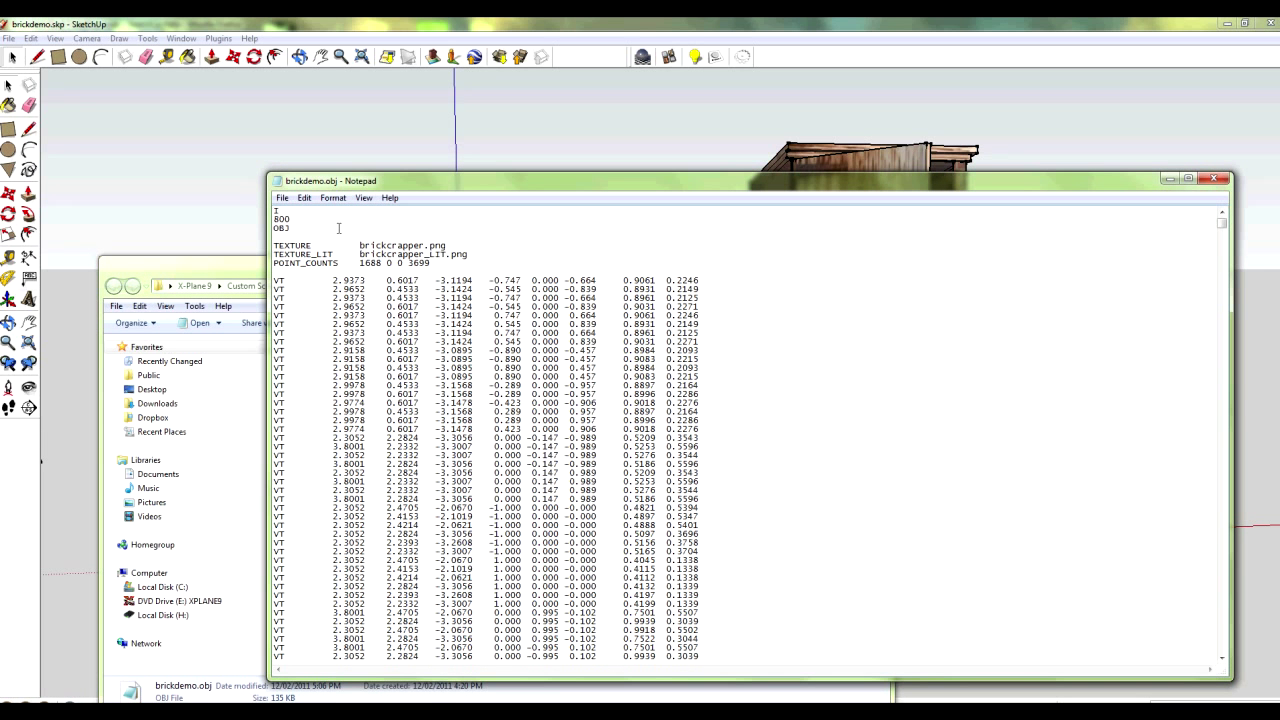
Check the texture header lines and the closing lines of brickdemo.obj
{"action": "scroll", "coordinate": [984, 372], "scroll_direction": "down", "scroll_amount": 1}
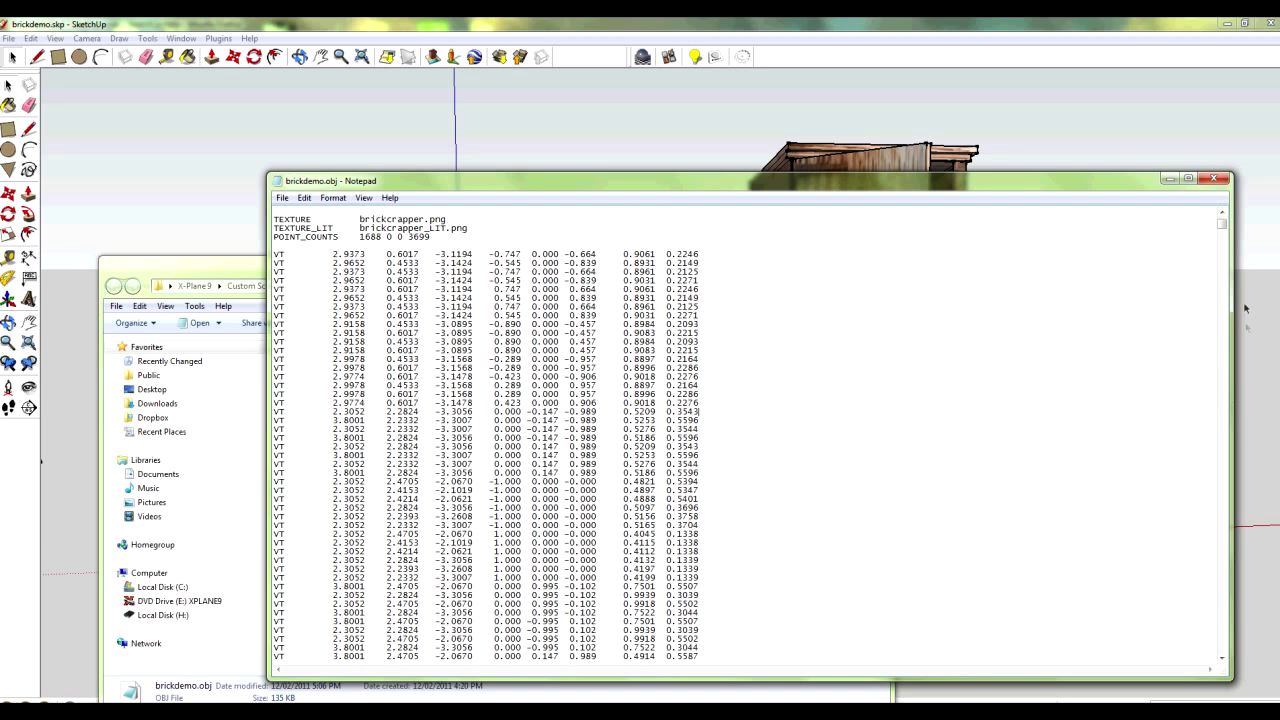
{"action": "key", "text": "ctrl+End"}
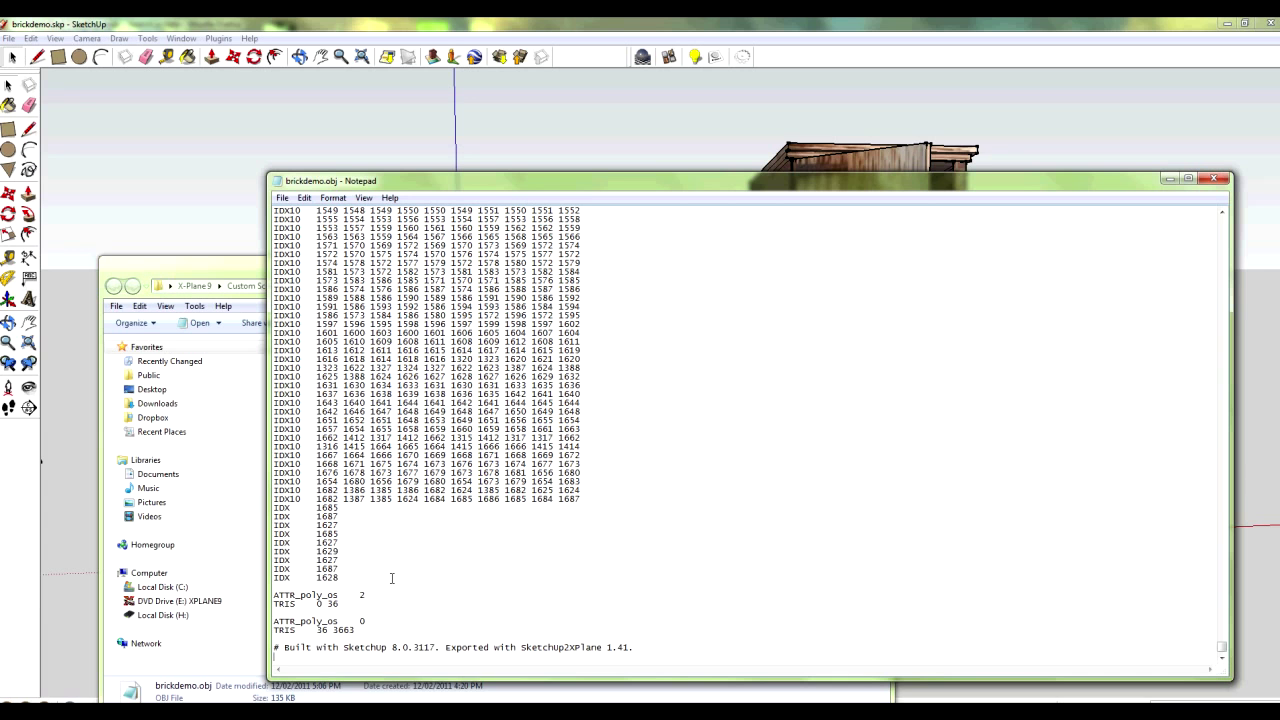
{"action": "key", "text": "ctrl+Home"}
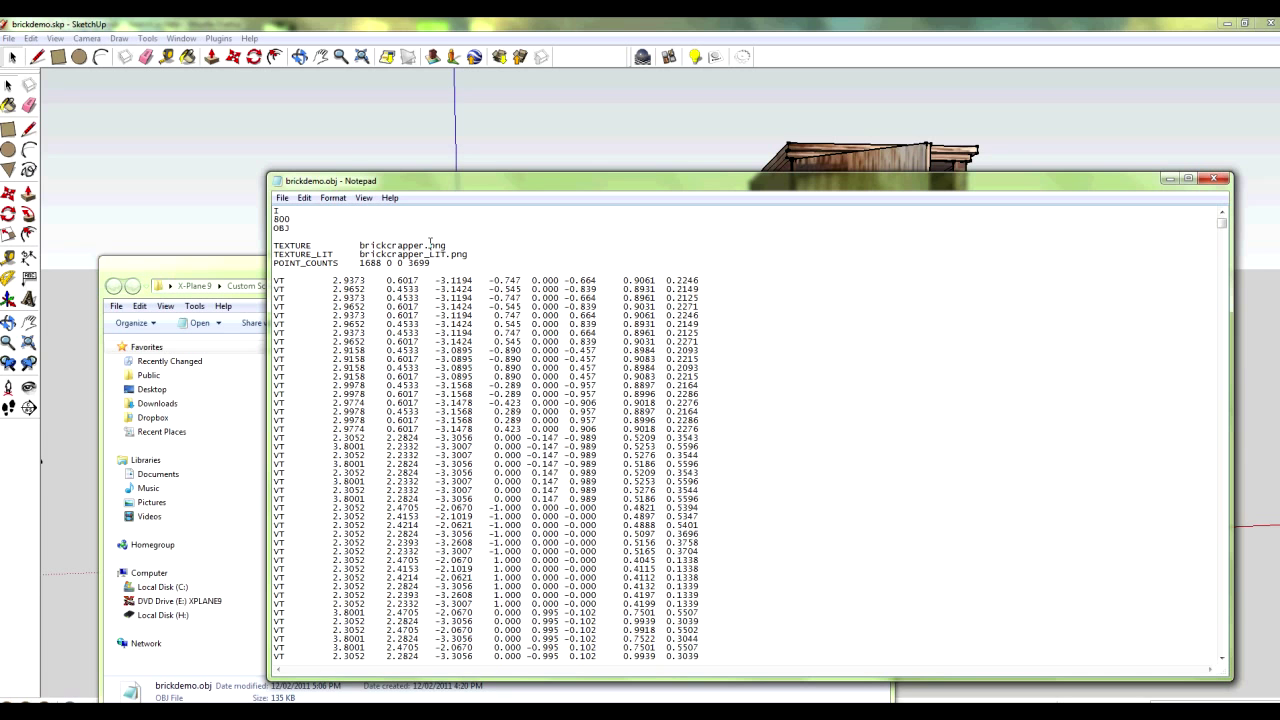
Preview brickcrapper.png from the kmmhV8 folder, and close the preview, Explorer and Notepad windows
{"action": "right_click", "coordinate": [80, 700]}
{"action": "left_click", "coordinate": [60, 503]}
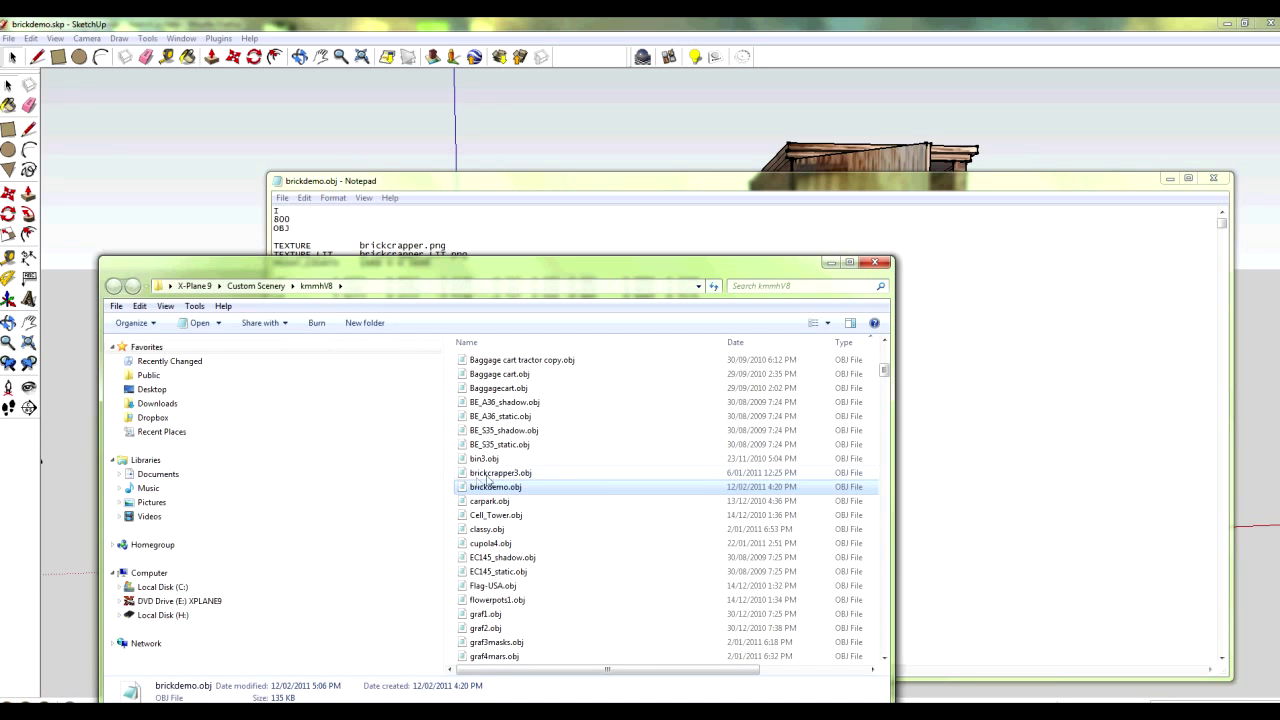
{"action": "left_click", "coordinate": [486, 474]}
{"action": "left_click", "coordinate": [501, 528]}
{"action": "scroll", "coordinate": [503, 531], "scroll_direction": "down", "scroll_amount": 20}
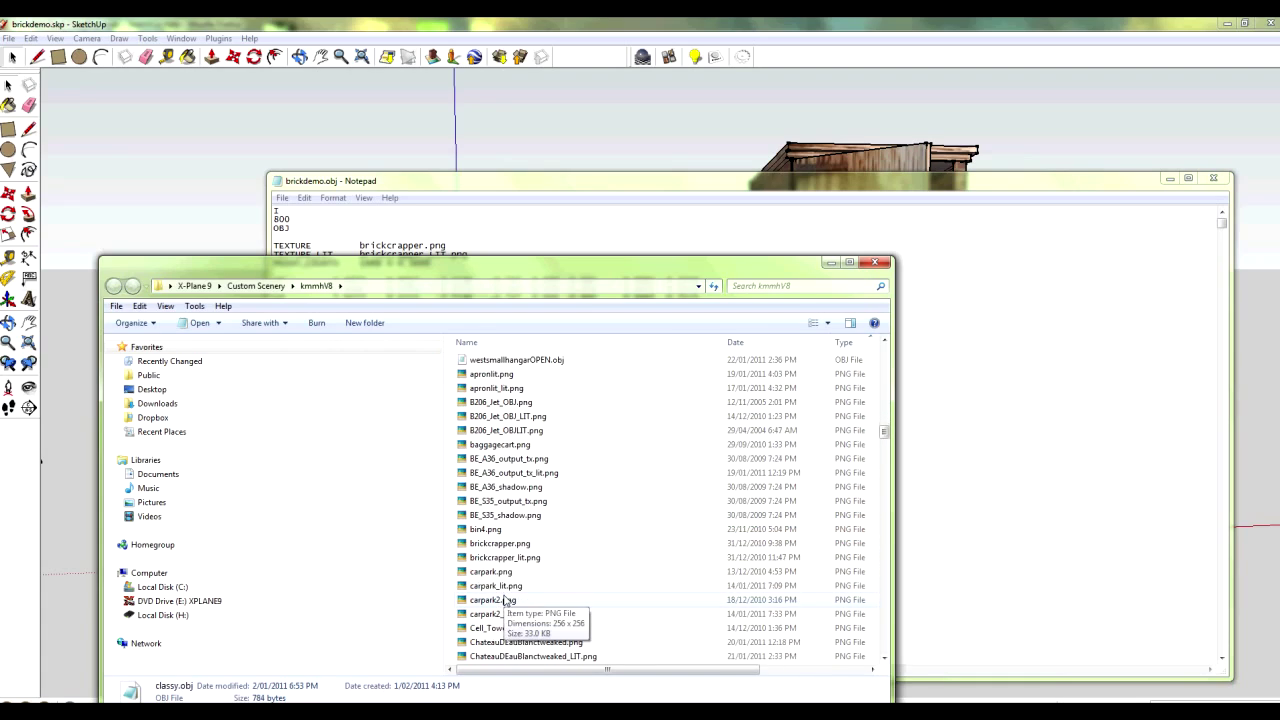
{"action": "left_click", "coordinate": [515, 546]}
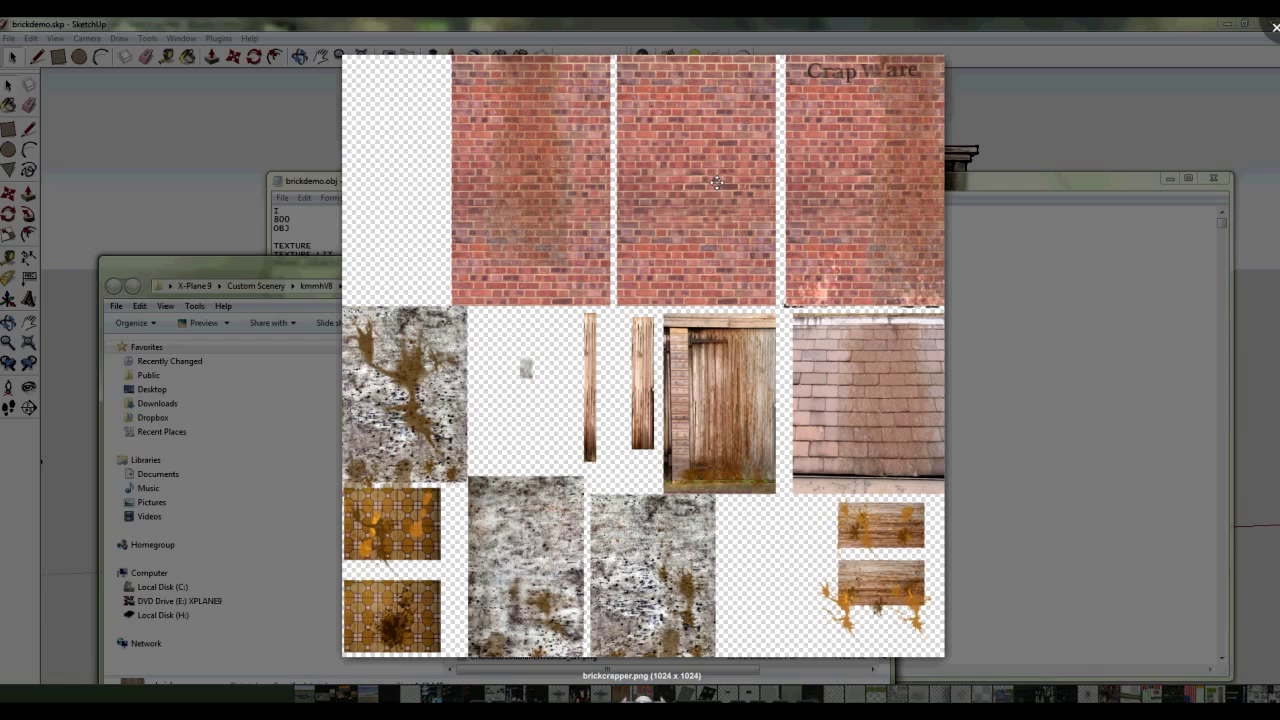
{"action": "key", "text": "Escape"}
{"action": "left_click", "coordinate": [885, 263]}
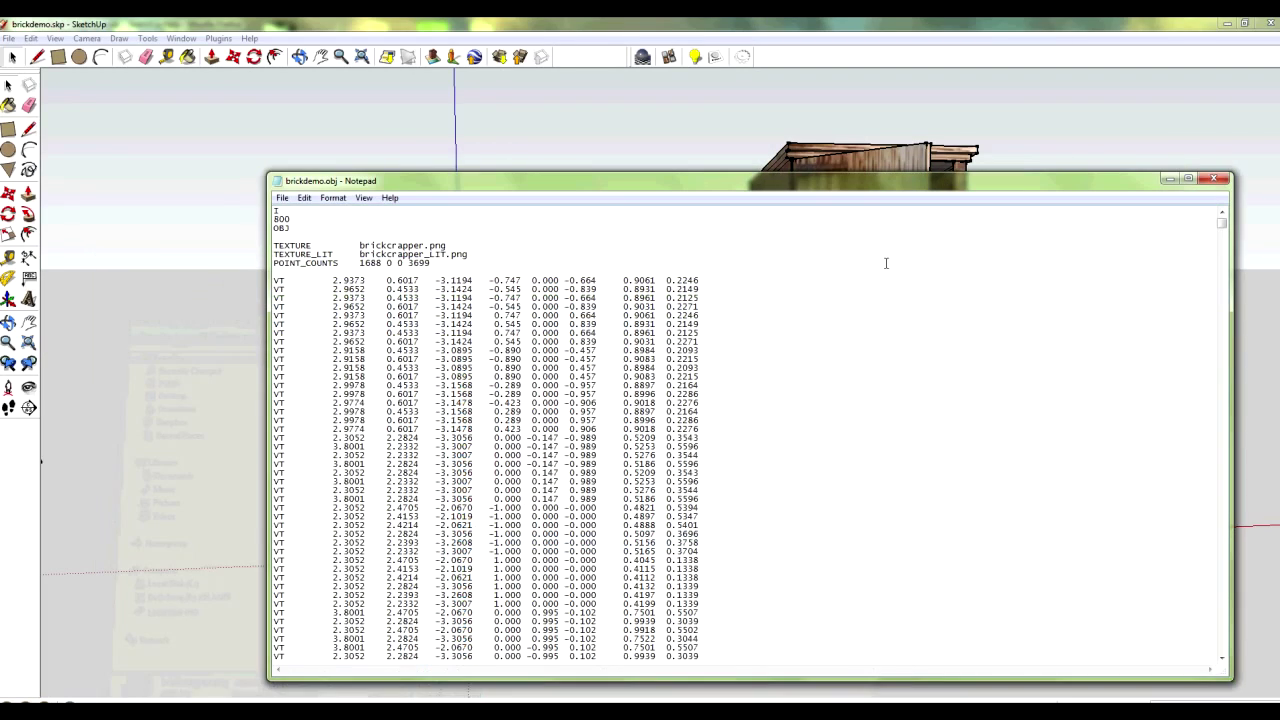
{"action": "left_click", "coordinate": [1214, 180]}
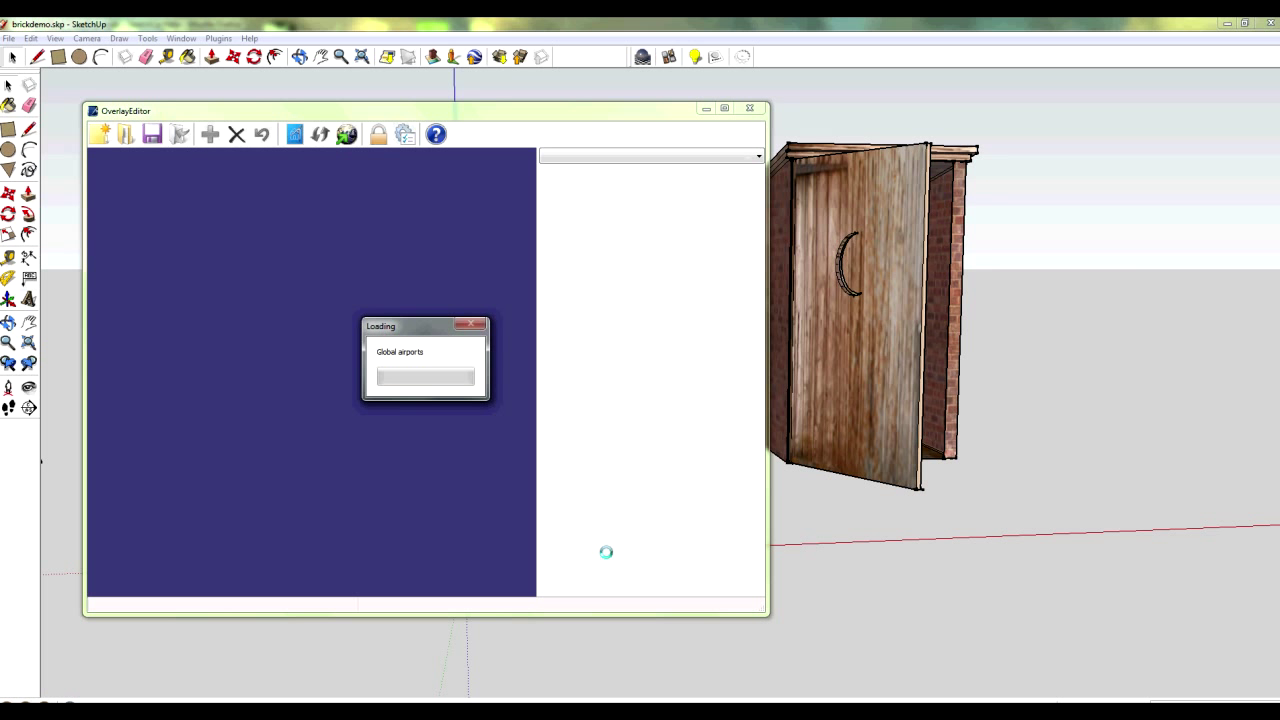
Switch to OverlayEditor and open the kmmhV8 scenery package
{"action": "left_click", "coordinate": [128, 135]}
{"action": "left_click", "coordinate": [390, 377]}
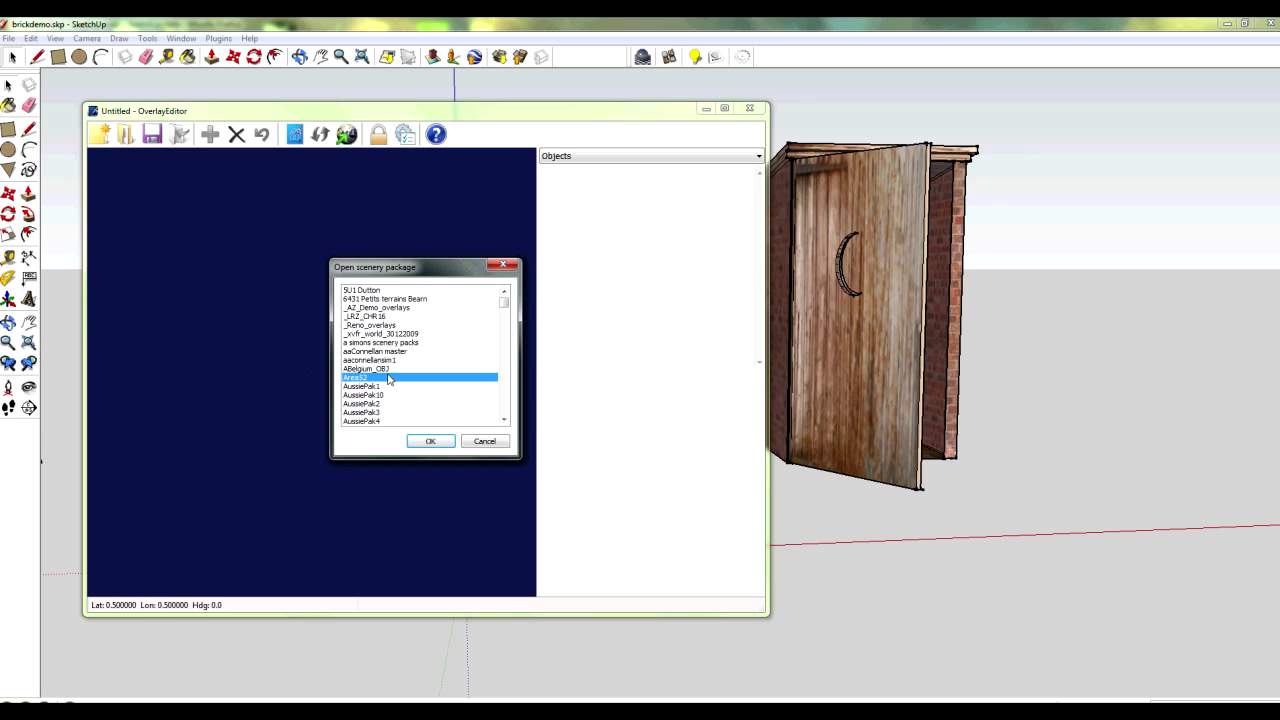
{"action": "key", "text": "k"}
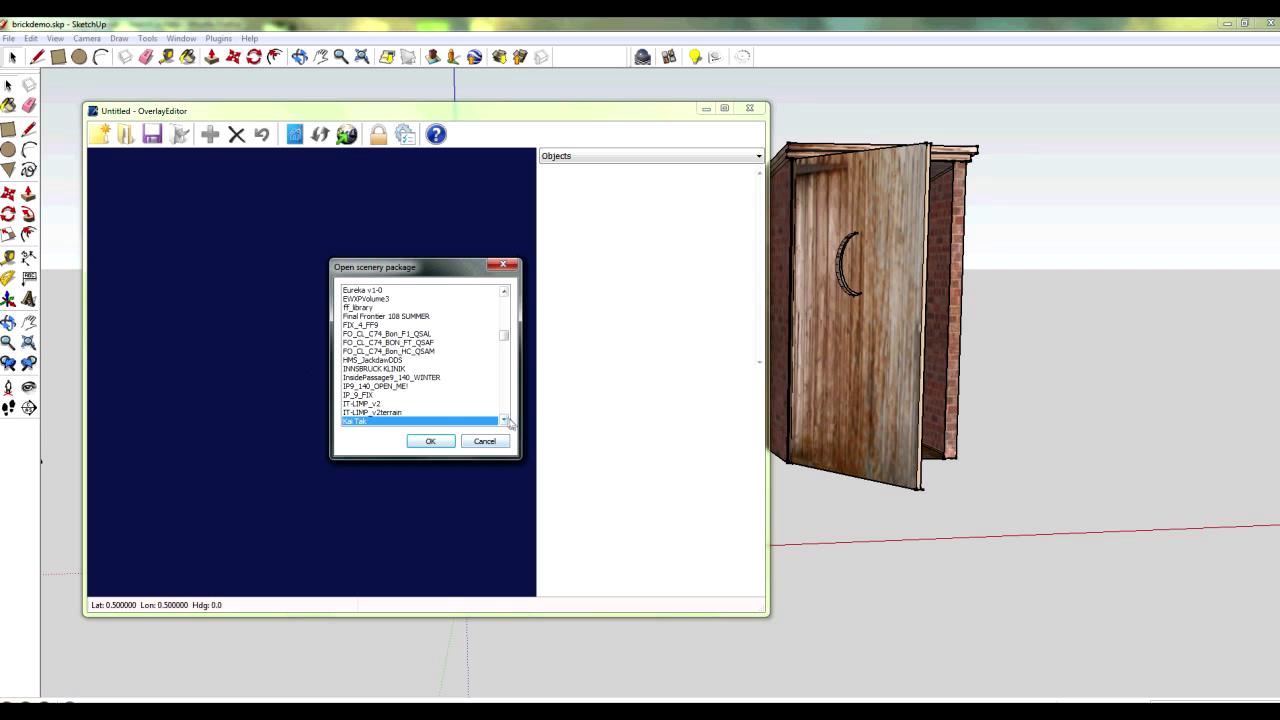
{"action": "left_click", "coordinate": [504, 419]}
{"action": "left_click", "coordinate": [504, 419]}
{"action": "left_click", "coordinate": [504, 419]}
{"action": "left_click", "coordinate": [504, 419]}
{"action": "left_click", "coordinate": [504, 419]}
{"action": "left_click", "coordinate": [504, 419]}
{"action": "left_click", "coordinate": [504, 419]}
{"action": "left_click", "coordinate": [504, 419]}
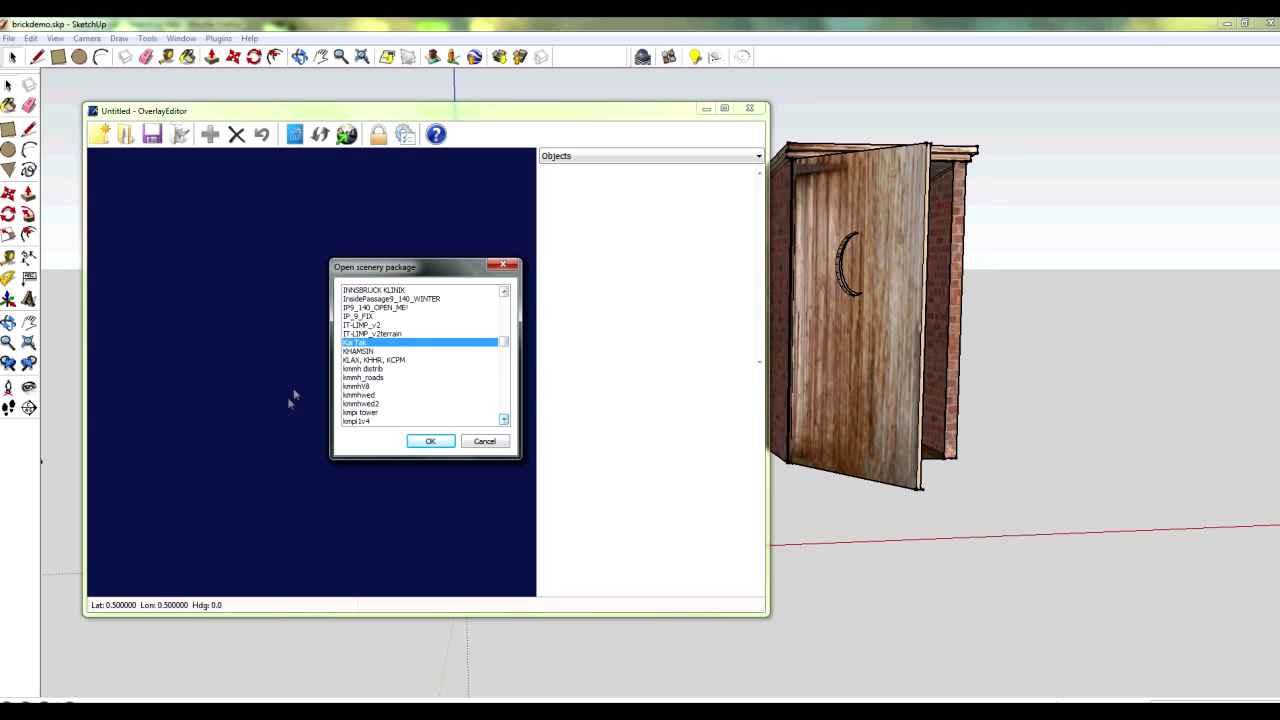
{"action": "left_click", "coordinate": [366, 386]}
{"action": "left_click", "coordinate": [420, 440]}
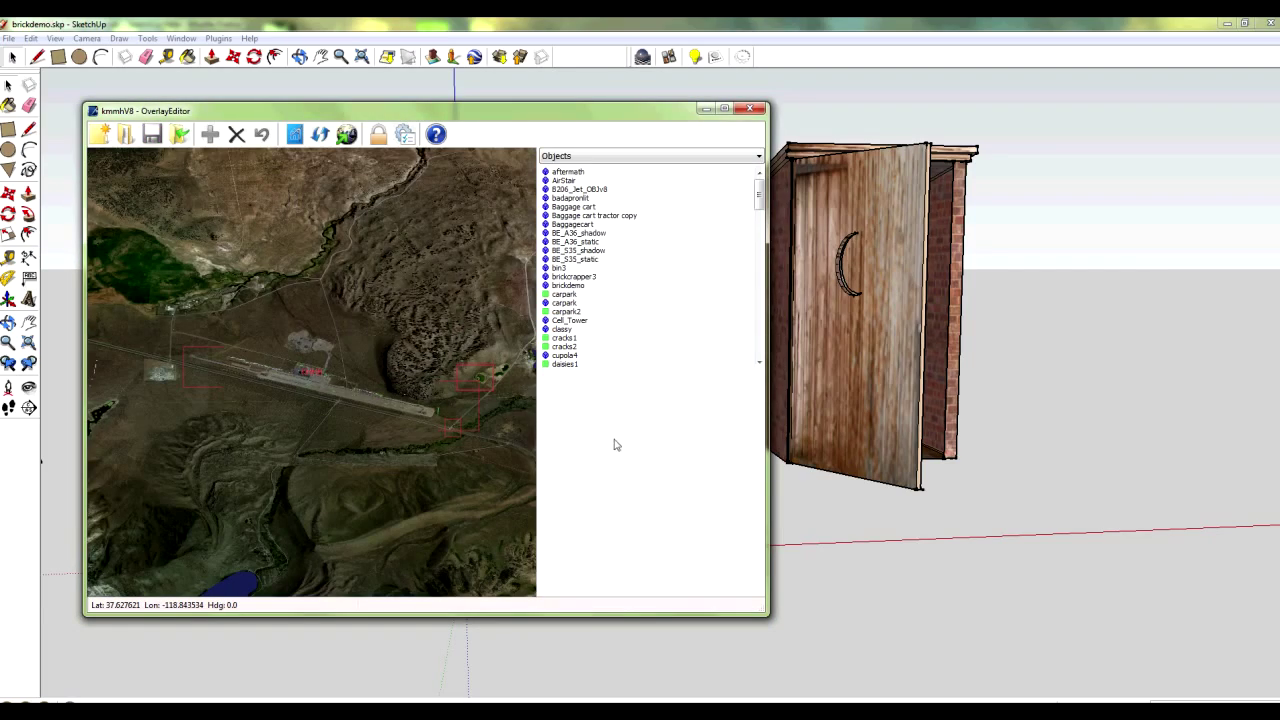
Maximize the OverlayEditor window and zoom in on the existing brick outhouse near the airport apron
{"action": "left_click", "coordinate": [724, 108]}
{"action": "scroll", "coordinate": [543, 400], "scroll_direction": "up", "scroll_amount": 5}
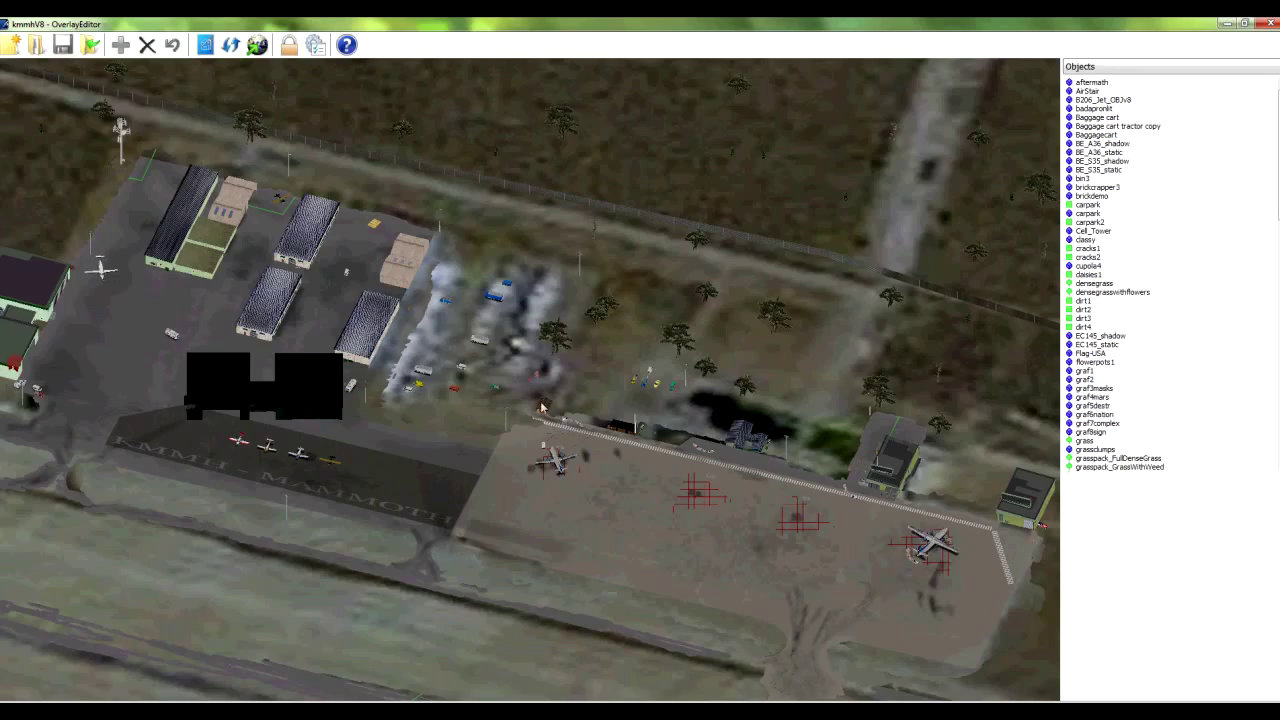
{"action": "scroll", "coordinate": [541, 405], "scroll_direction": "up", "scroll_amount": 8}
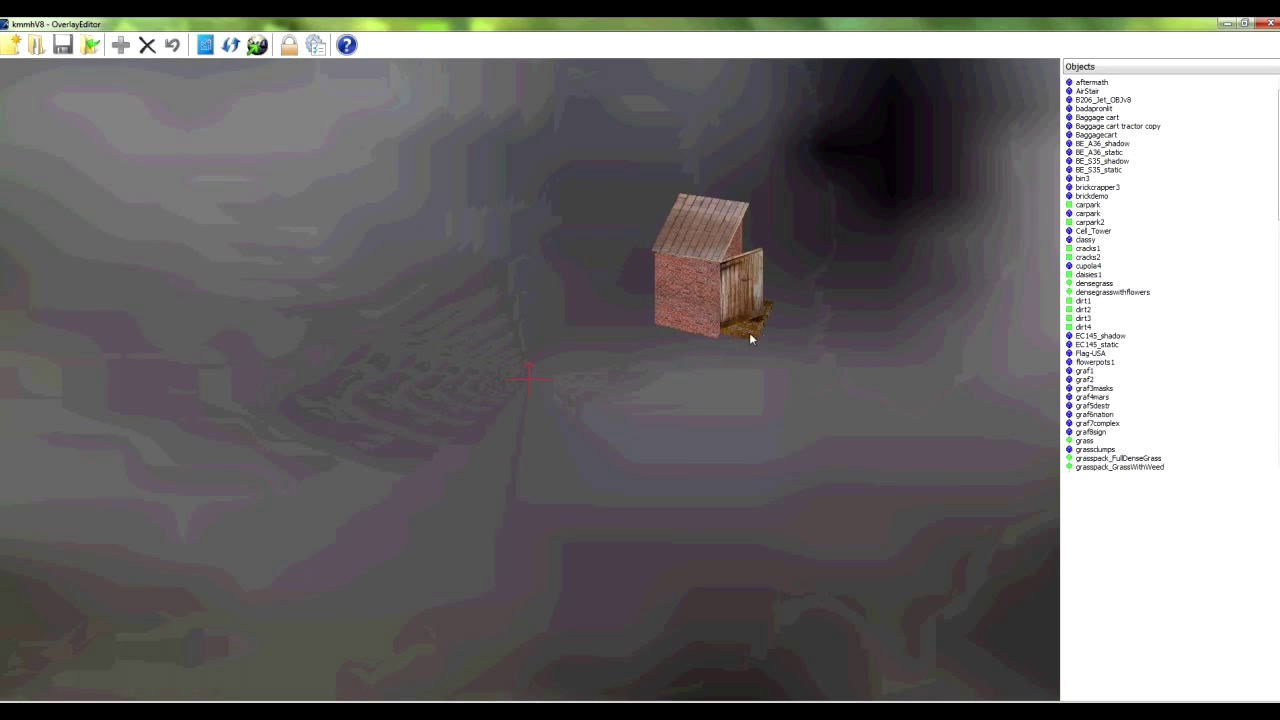
{"action": "key", "text": "Right"}
{"action": "key", "text": "Right"}
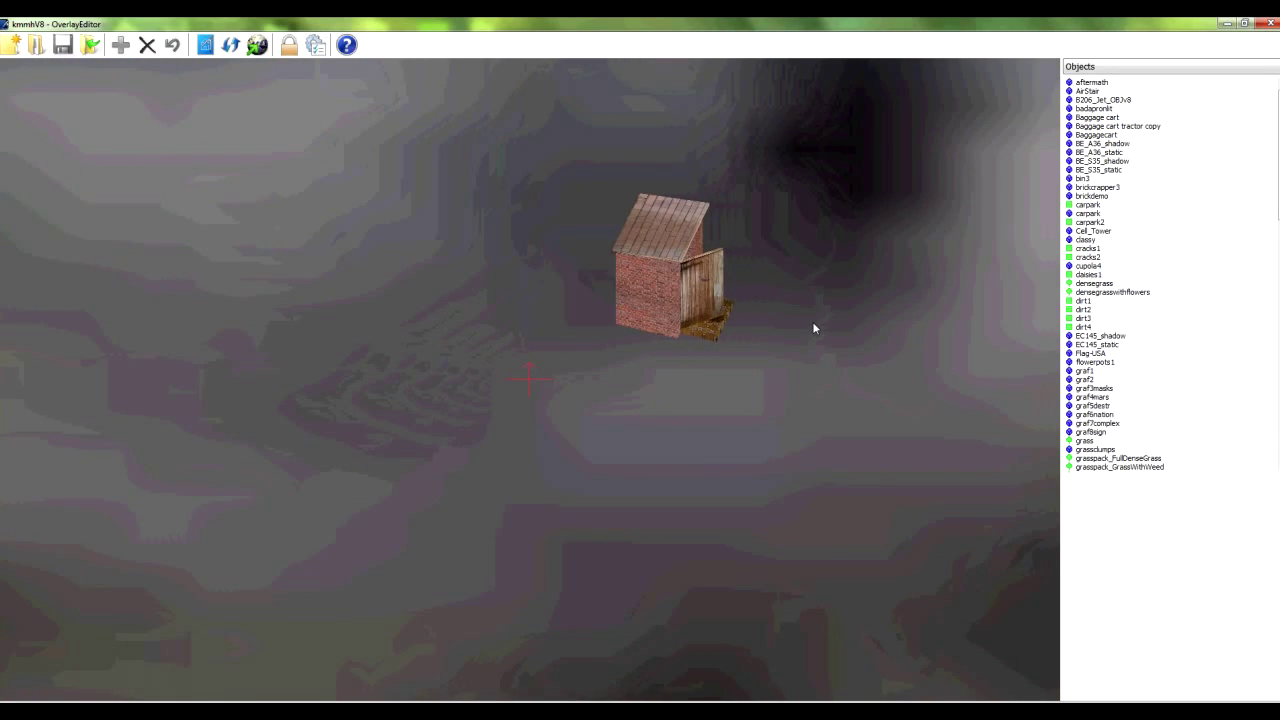
Examine the existing outhouse from the front, with its open door facing the view
{"action": "key", "text": "q"}
{"action": "key", "text": "End"}
{"action": "key", "text": "End"}
{"action": "key", "text": "End"}
{"action": "key", "text": "End"}
{"action": "key", "text": "End"}
{"action": "key", "text": "End"}
{"action": "key", "text": "End"}
{"action": "key", "text": "End"}
{"action": "key", "text": "End"}
{"action": "key", "text": "End"}
{"action": "key", "text": "End"}
{"action": "key", "text": "End"}
{"action": "key", "text": "End"}
{"action": "key", "text": "End"}
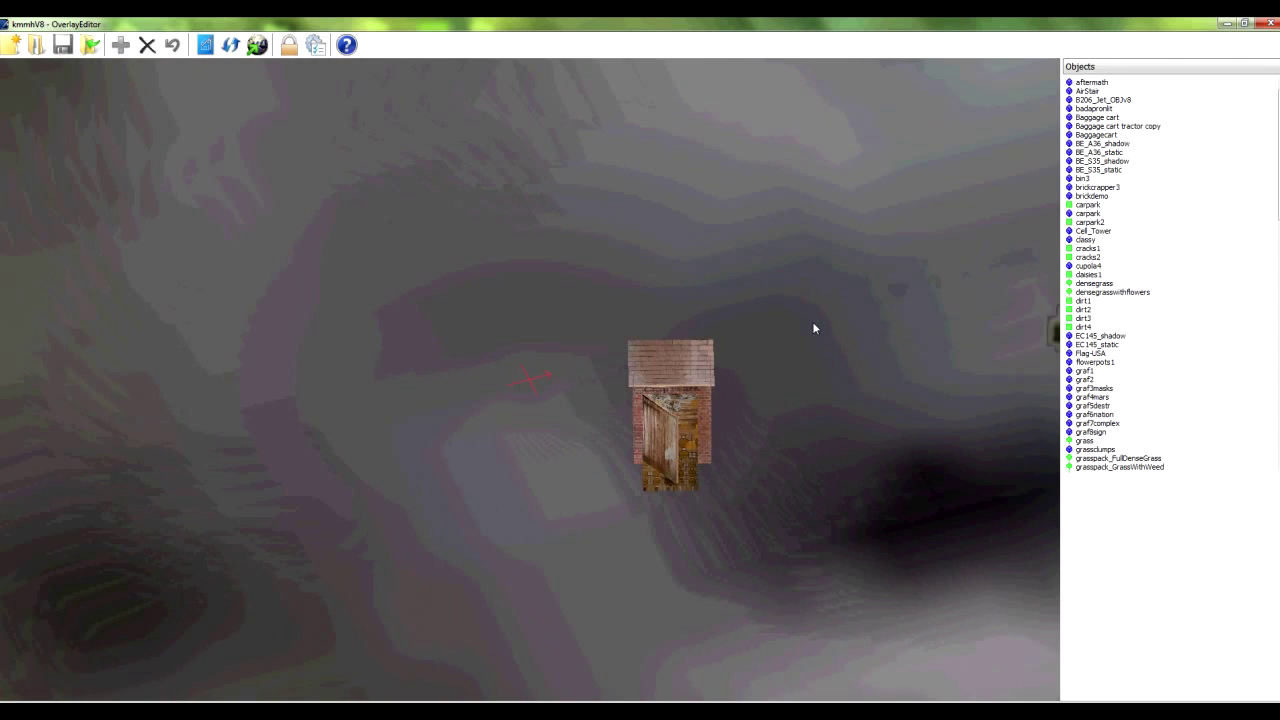
{"action": "key", "text": "Down"}
{"action": "key", "text": "Down"}
{"action": "key", "text": "Down"}
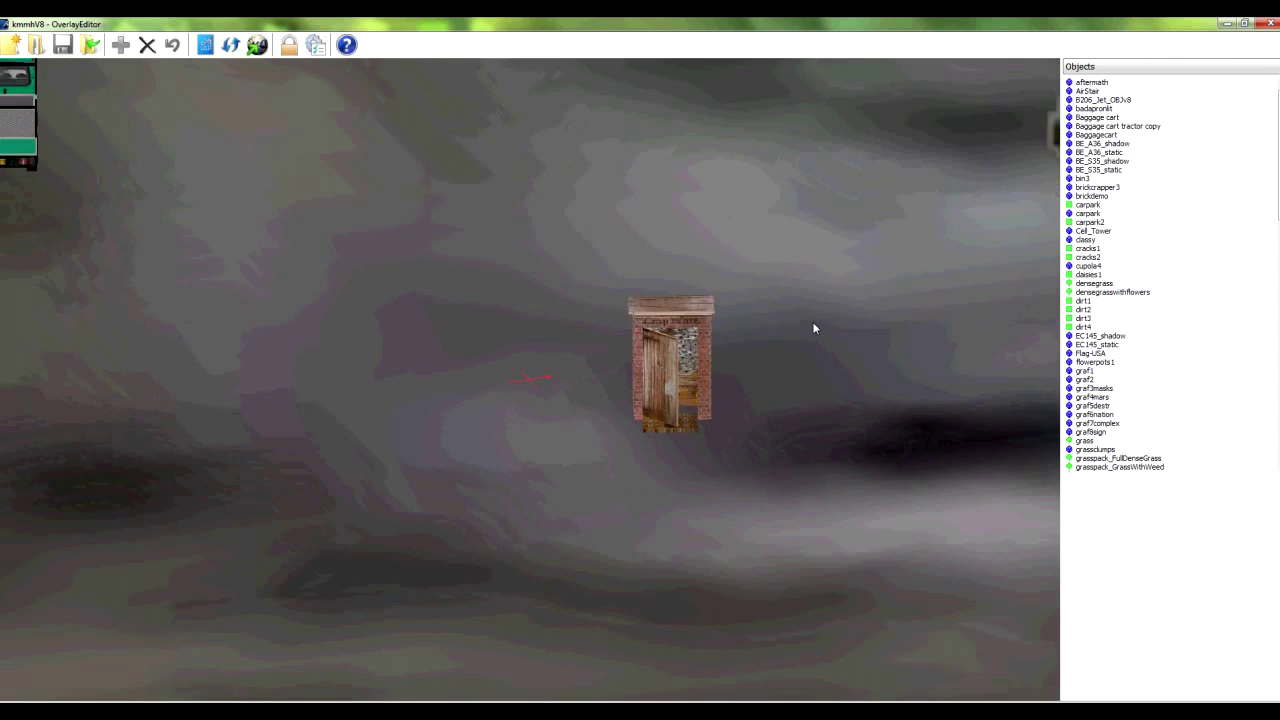
{"action": "scroll", "coordinate": [813, 323], "scroll_direction": "up", "scroll_amount": 3}
{"action": "scroll", "coordinate": [813, 323], "scroll_direction": "down", "scroll_amount": 2}
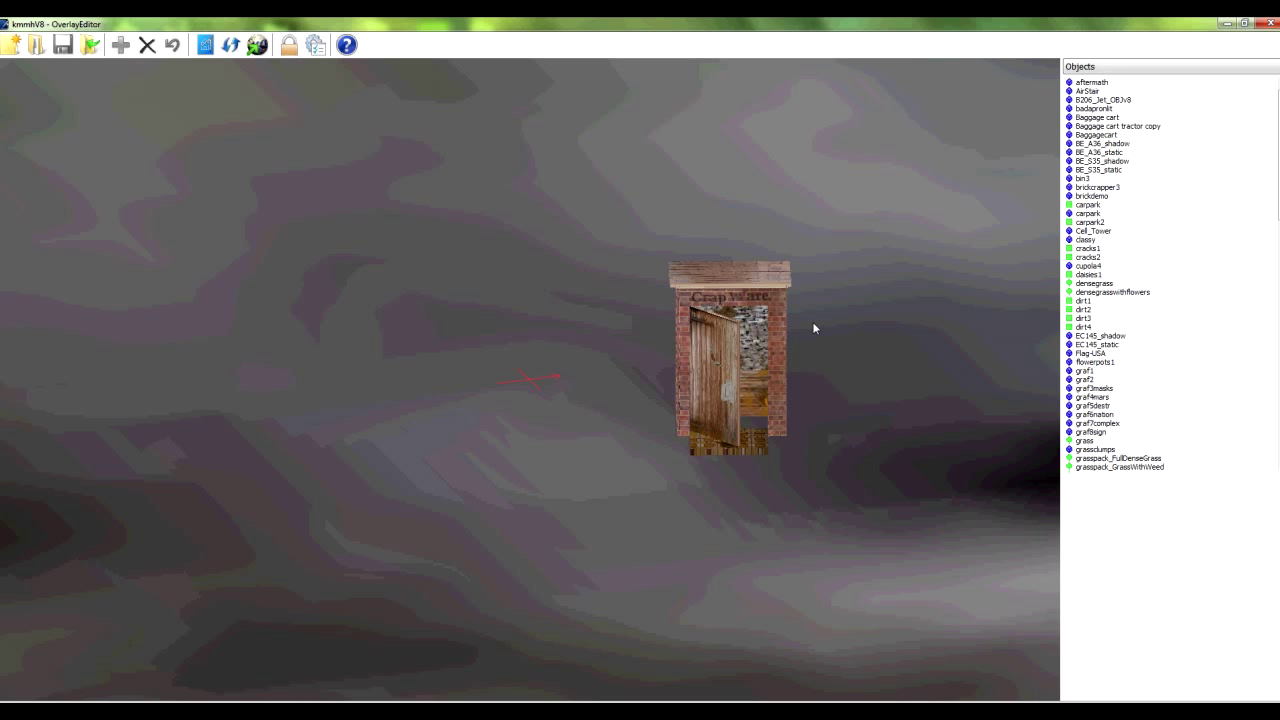
Preview the brickcrapper3 and brickdemo objects, and place brickdemo on the ground next to the existing outhouse
{"action": "key", "text": "Right"}
{"action": "key", "text": "Right"}
{"action": "key", "text": "Right"}
{"action": "left_click", "coordinate": [1087, 204]}
{"action": "left_click", "coordinate": [1092, 188]}
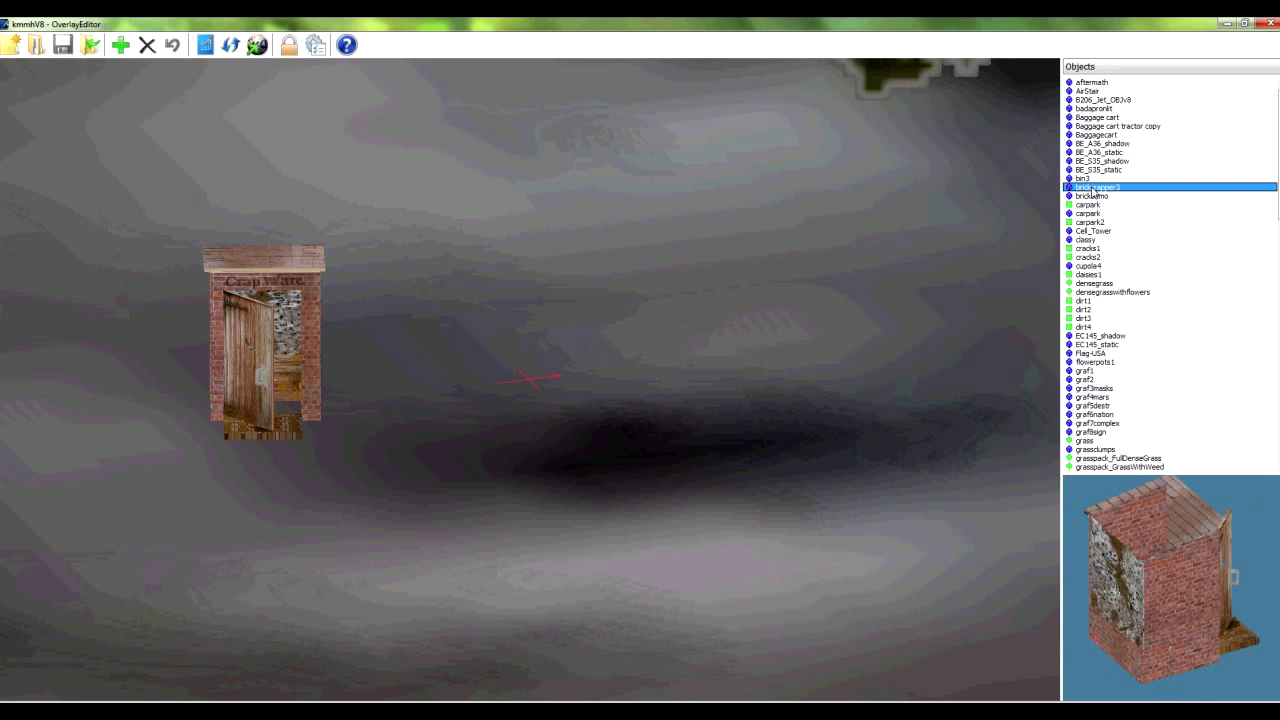
{"action": "left_click", "coordinate": [1094, 199]}
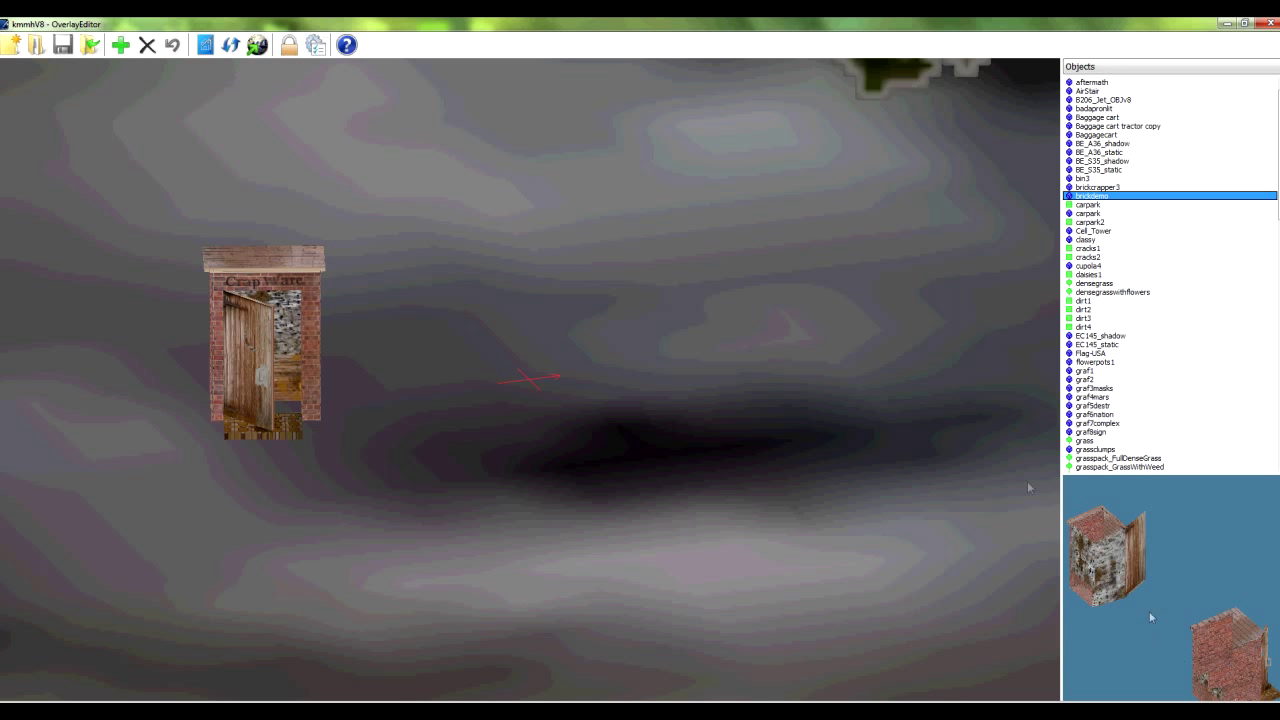
{"action": "left_click", "coordinate": [119, 46]}
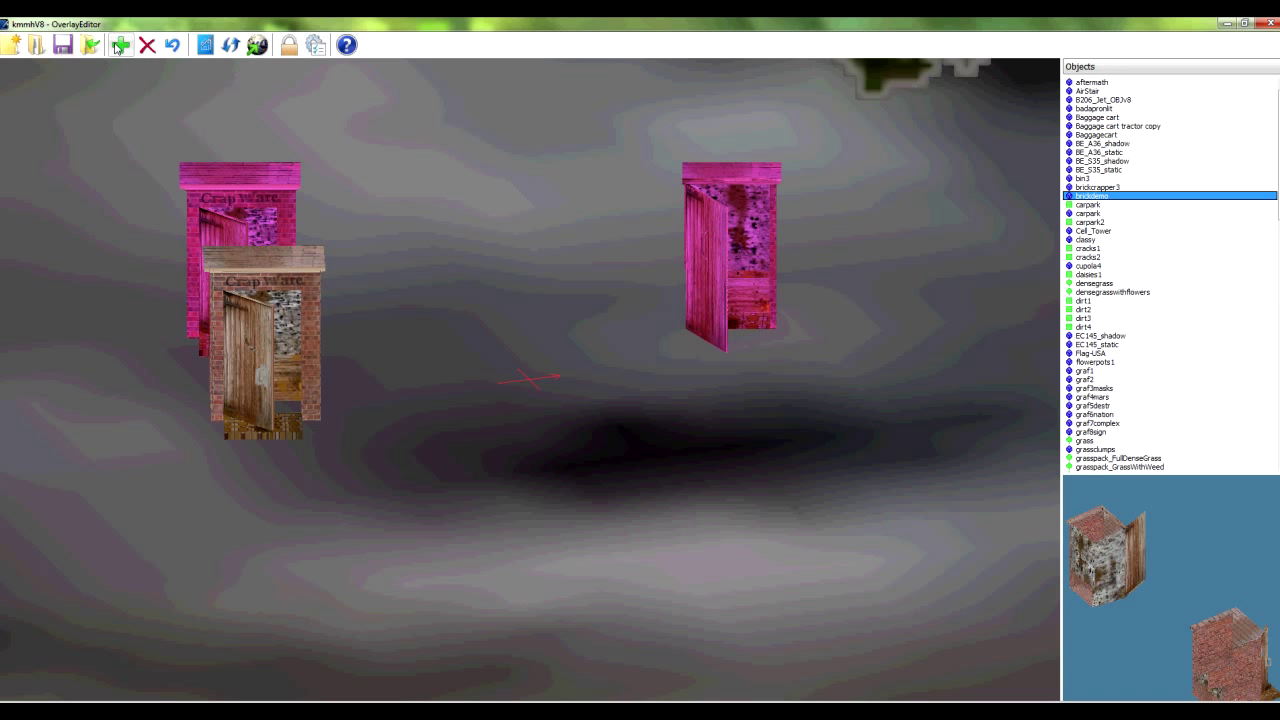
Switch to SketchUp to check how the two outhouses sit around the model origin, and return to OverlayEditor
{"action": "key", "text": "alt+Tab"}
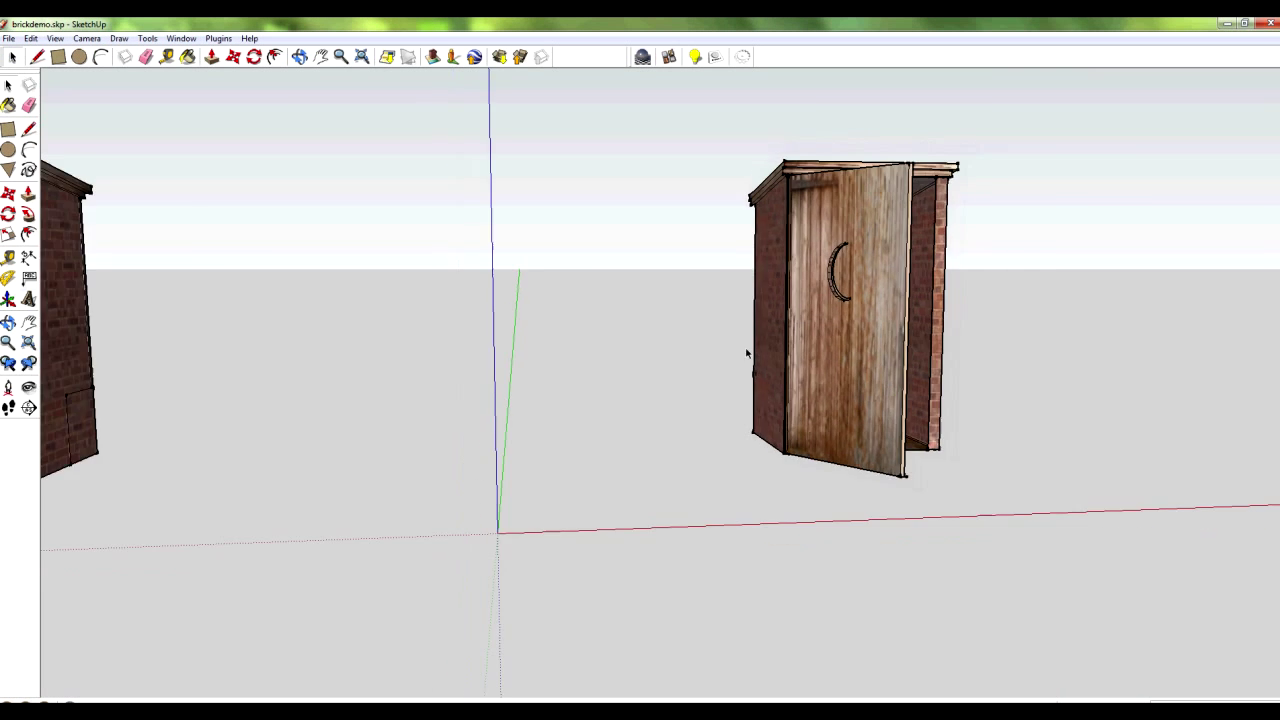
{"action": "middle_click_drag", "start_coordinate": [683, 349], "coordinate": [585, 343]}
{"action": "middle_click_drag", "start_coordinate": [433, 317], "coordinate": [583, 349]}
{"action": "key", "text": "alt+Tab"}
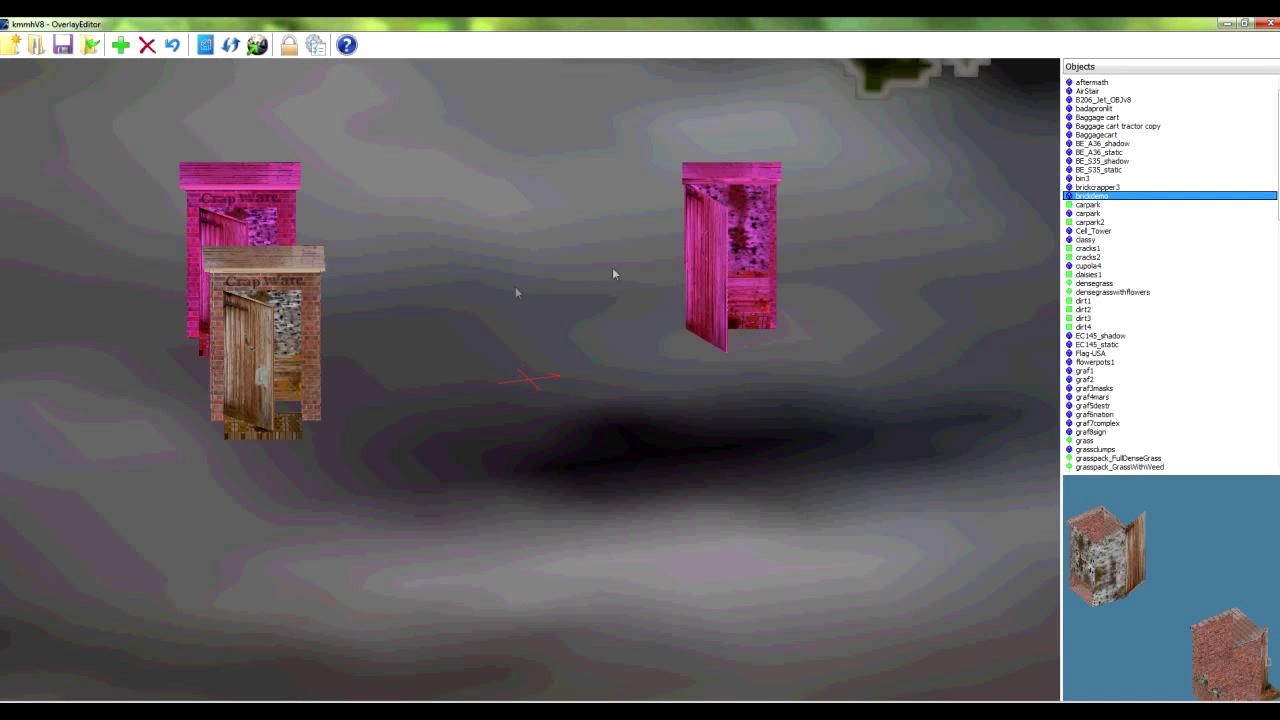
Move the placed brickdemo object clear of the existing outhouse and view the outhouses from their other sides
{"action": "scroll", "coordinate": [612, 267], "scroll_direction": "down", "scroll_amount": 4}
{"action": "scroll", "coordinate": [608, 267], "scroll_direction": "up", "scroll_amount": 3}
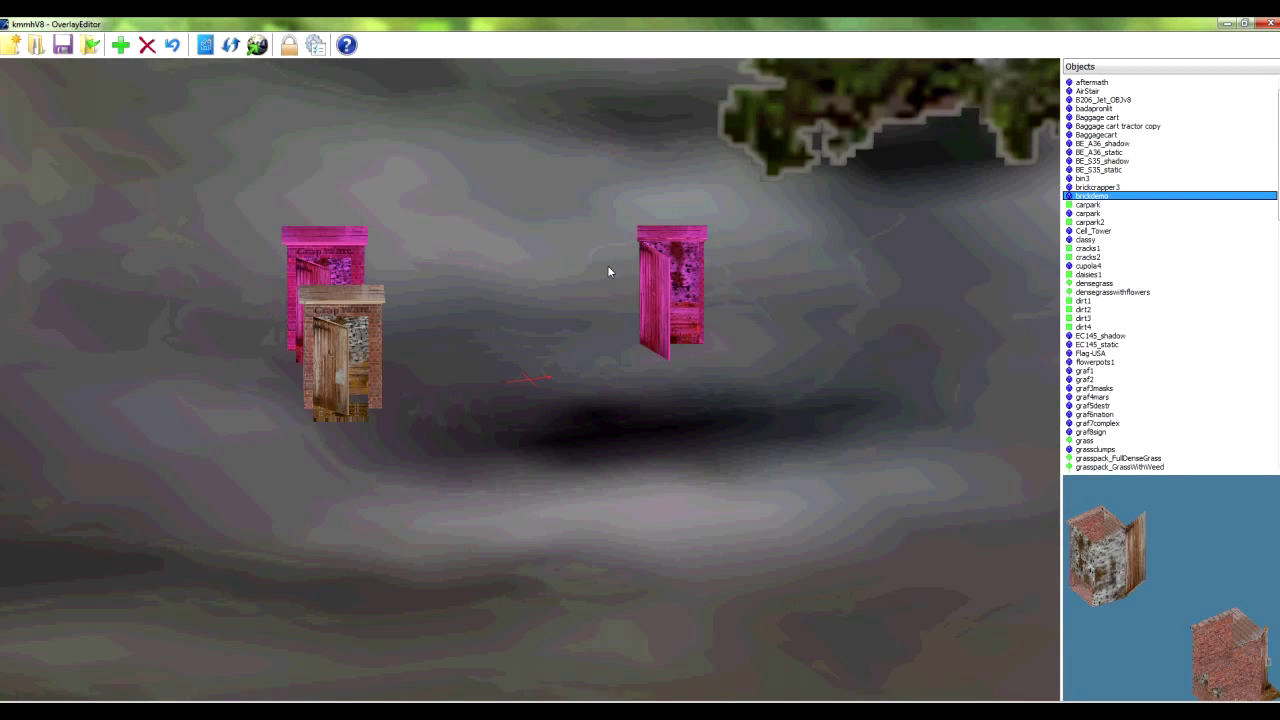
{"action": "key", "text": "d"}
{"action": "key", "text": "d"}
{"action": "key", "text": "d"}
{"action": "key", "text": "shift+d"}
{"action": "key", "text": "shift+d"}
{"action": "key", "text": "shift+d"}
{"action": "key", "text": "s"}
{"action": "key", "text": "s"}
{"action": "key", "text": "s"}
{"action": "key", "text": "s"}
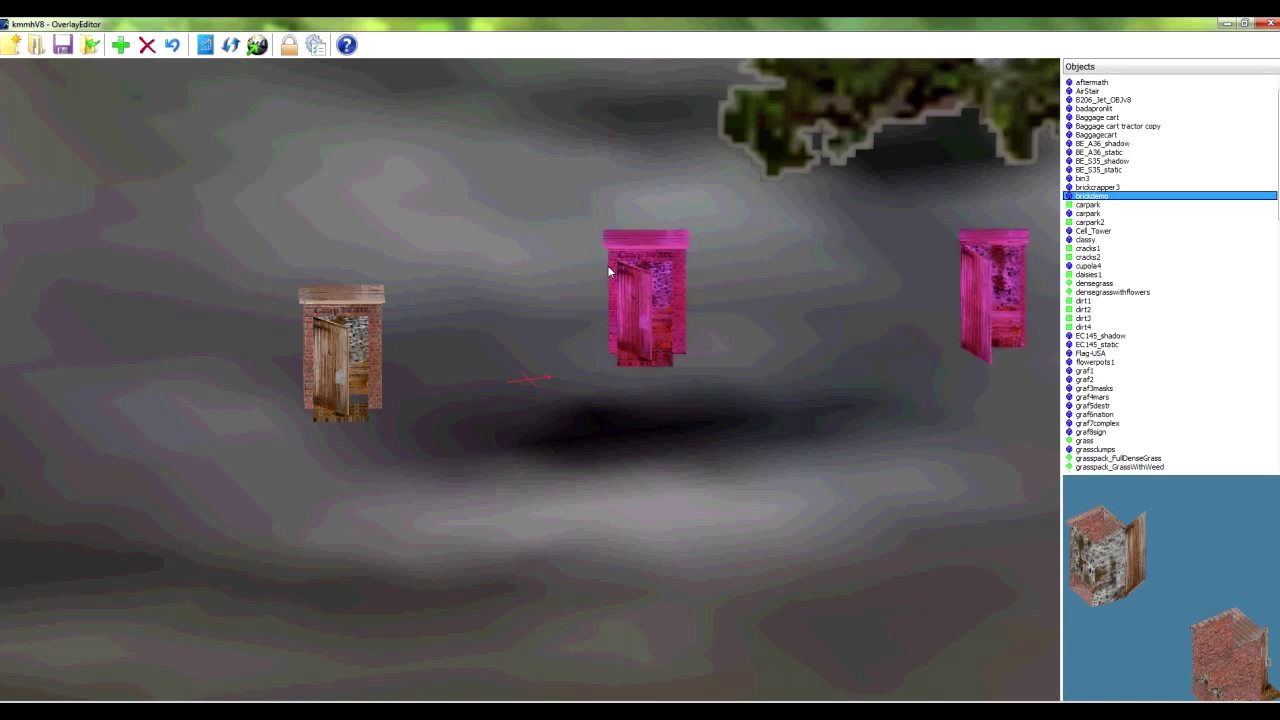
{"action": "key", "text": "shift+w"}
{"action": "key", "text": "shift+w"}
{"action": "key", "text": "shift+w"}
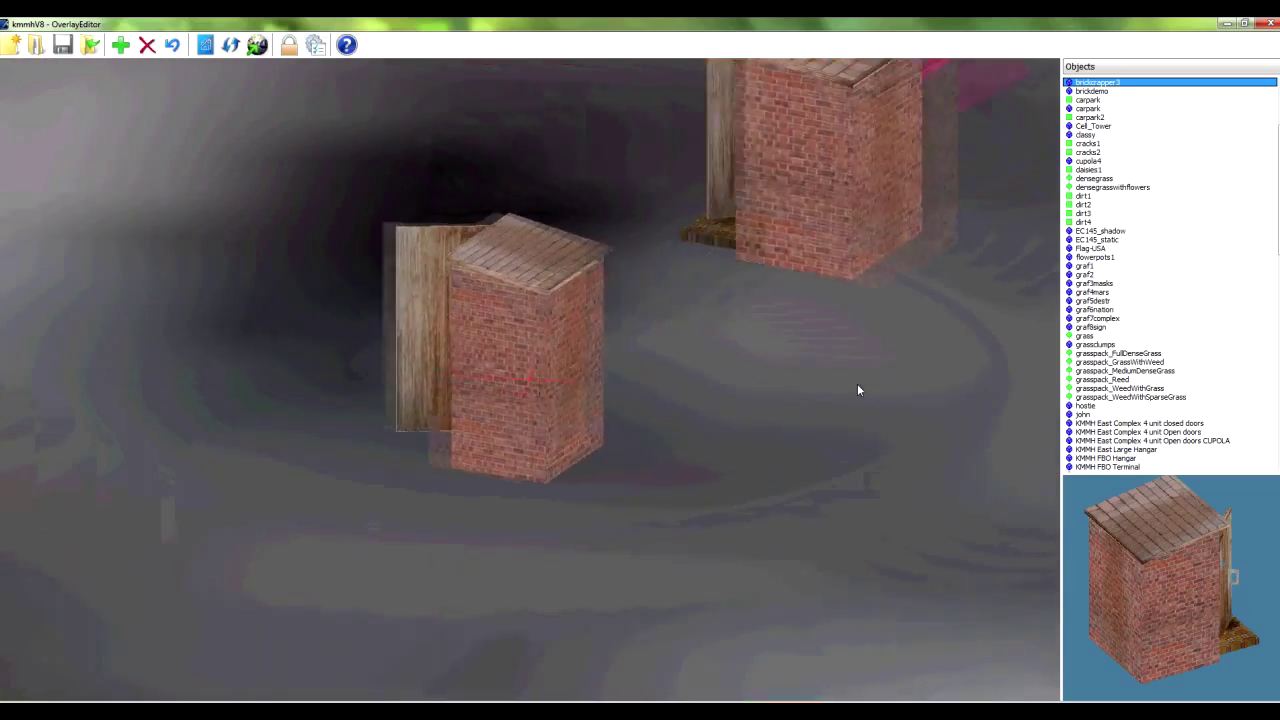
{"action": "key", "text": "e"}
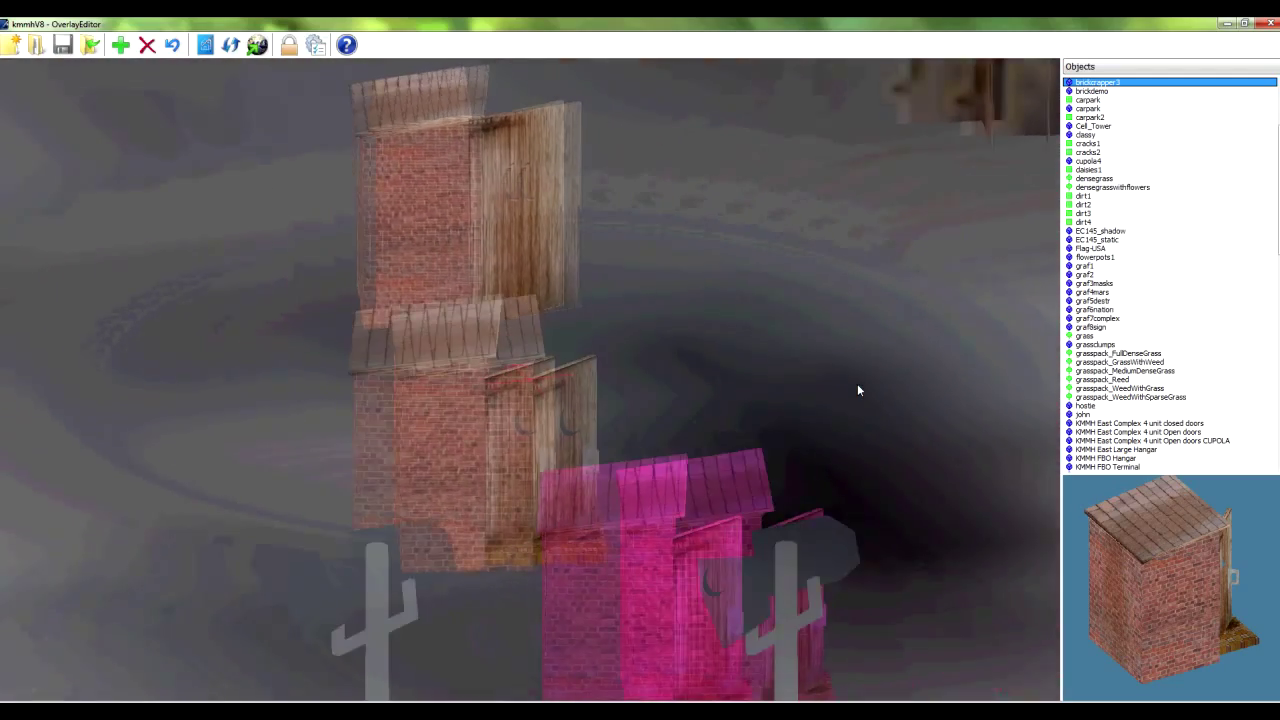